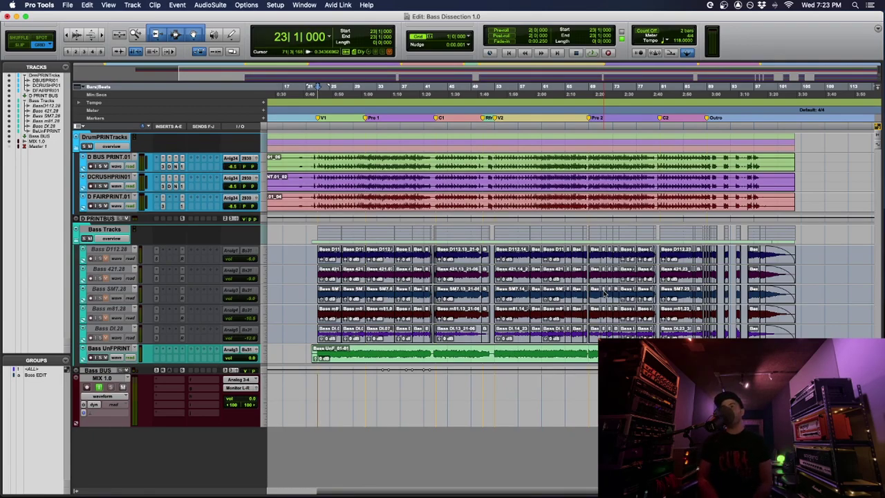
click(817, 4)
click(816, 4)
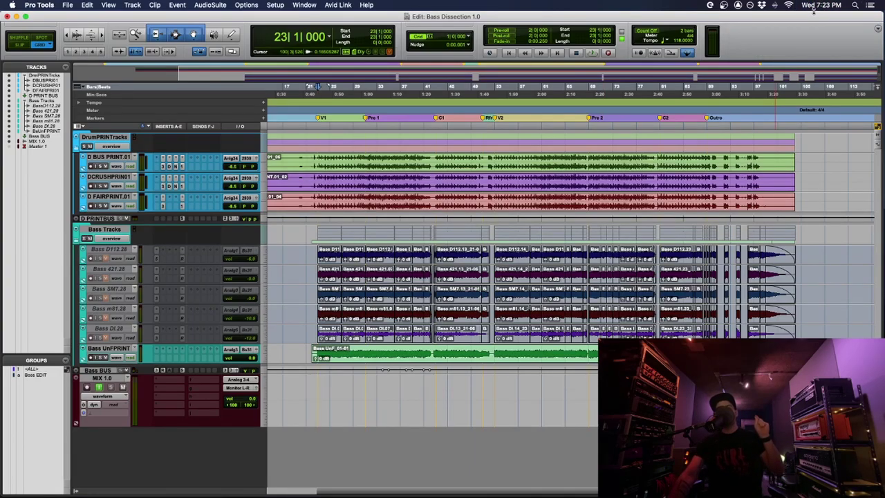
click(813, 8)
click(816, 6)
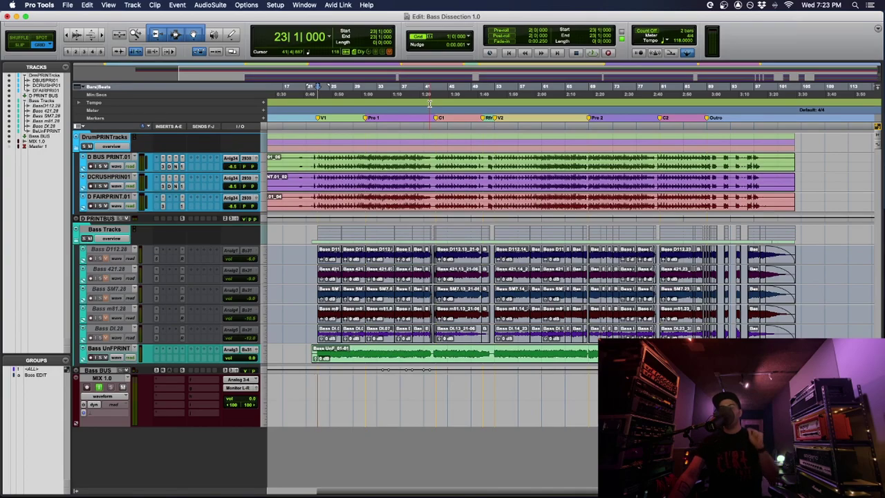
click(819, 5)
click(819, 5)
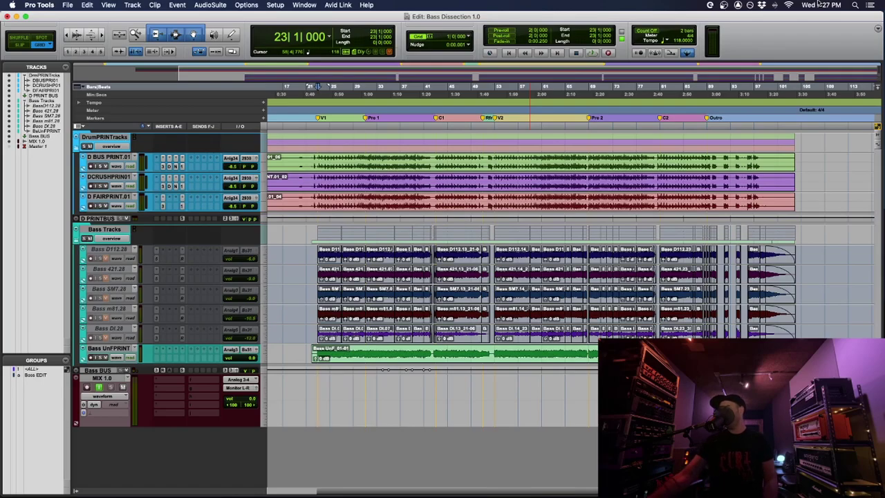
Step: Play back the drum prints with the printed bass from bar 23, stop, and play again from bar 33
key(space)
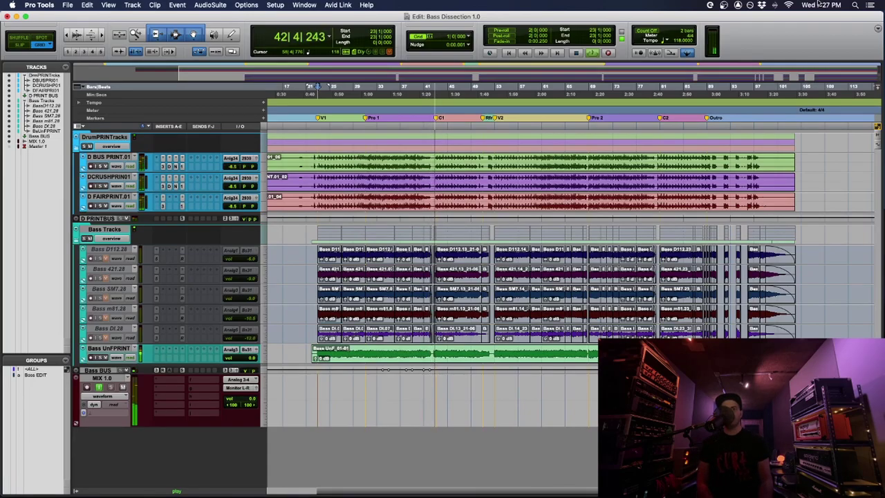
key(space)
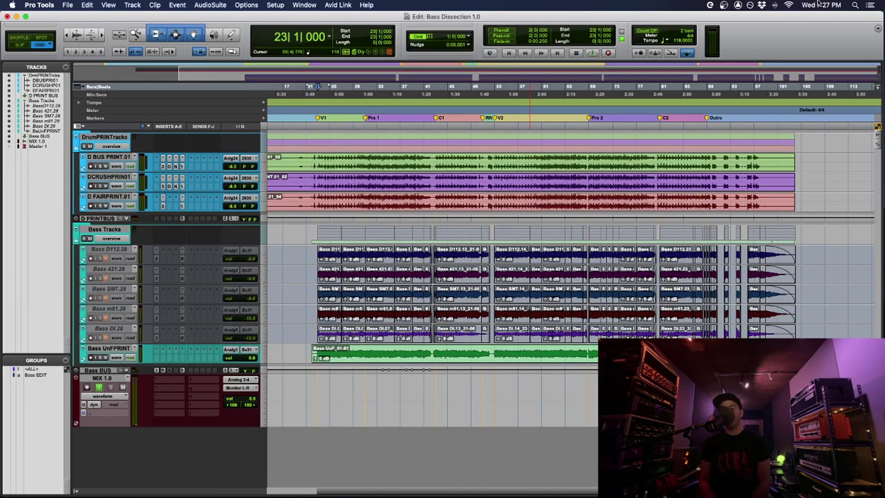
click(380, 380)
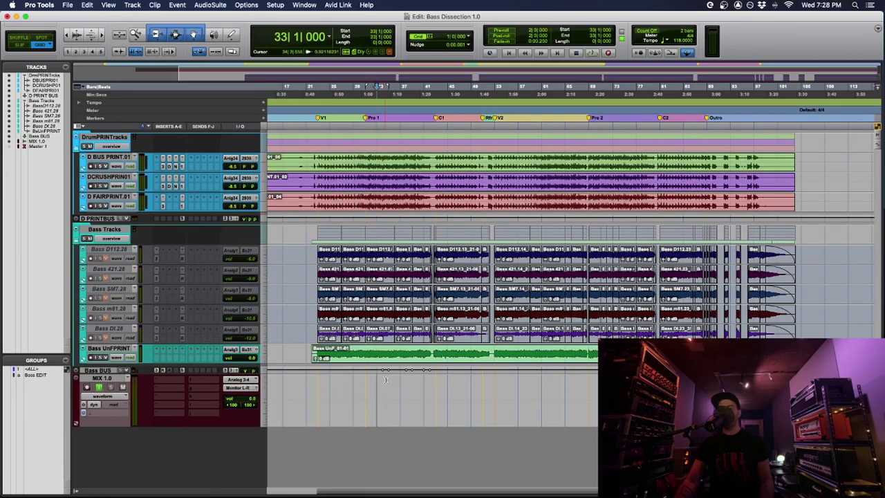
key(space)
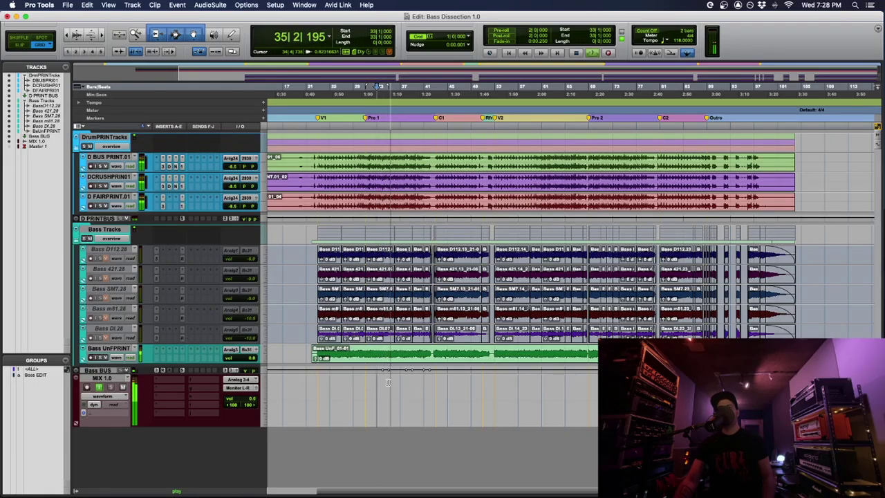
key(space)
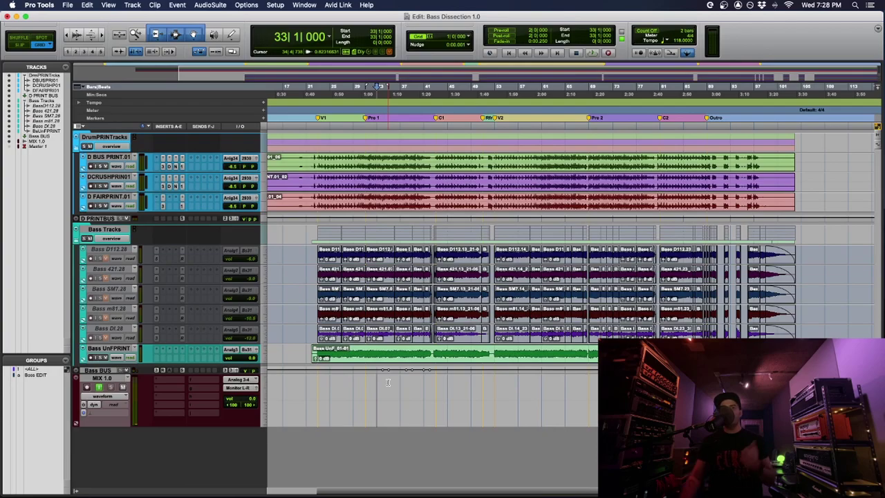
Step: Inspect the EQ plug-in inserts on the three drum print tracks, including the Massenburg EQ on DCRUSHPRINT
click(164, 167)
click(164, 168)
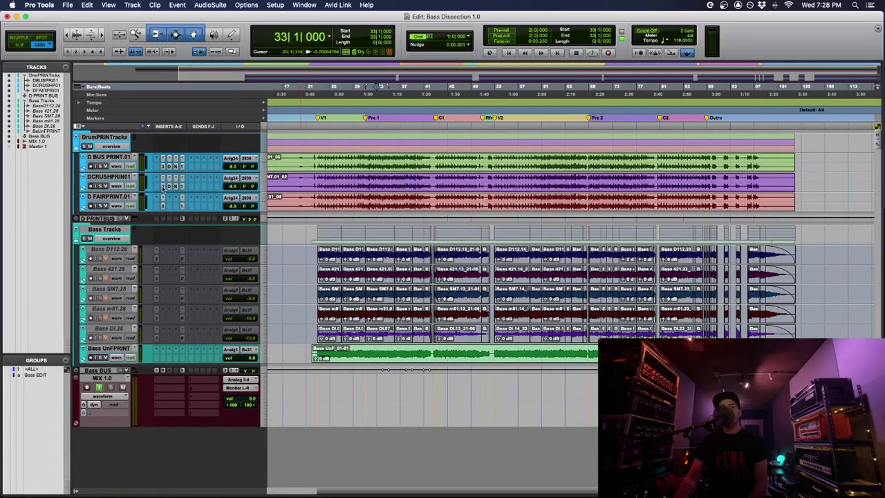
click(164, 186)
click(164, 186)
click(163, 206)
click(164, 206)
click(164, 180)
click(164, 187)
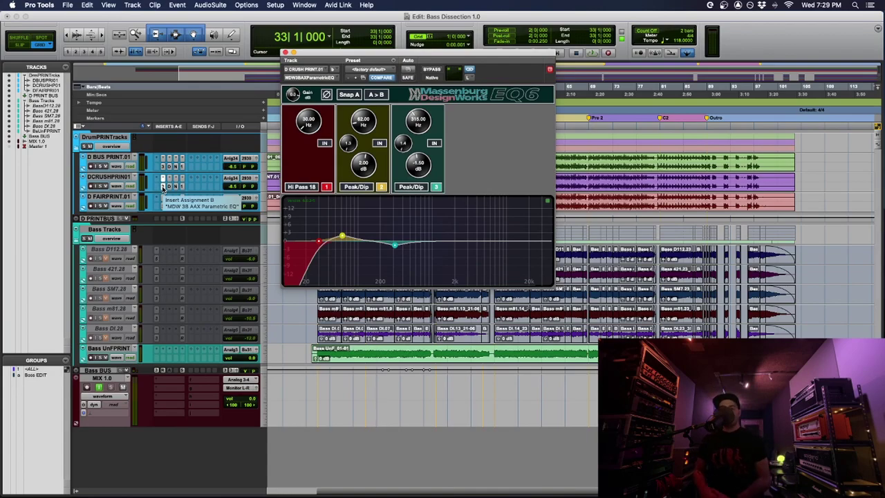
click(285, 52)
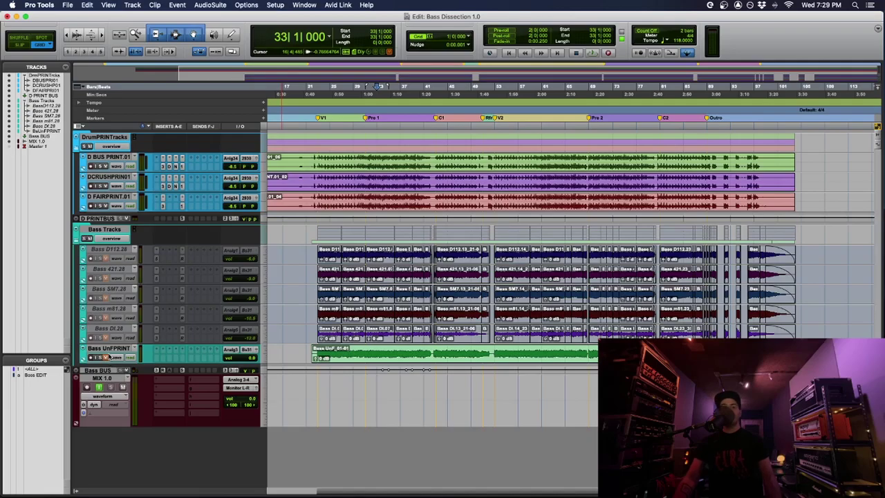
Step: Make the five inactive bass tracks, from Bass D112.28 to Bass DI.28, active
click(110, 328)
shift+click(115, 253)
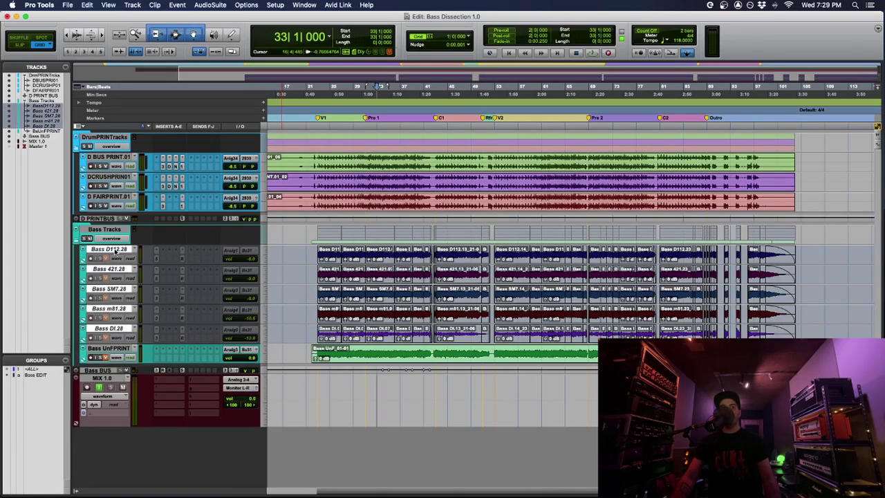
right_click(115, 253)
click(144, 270)
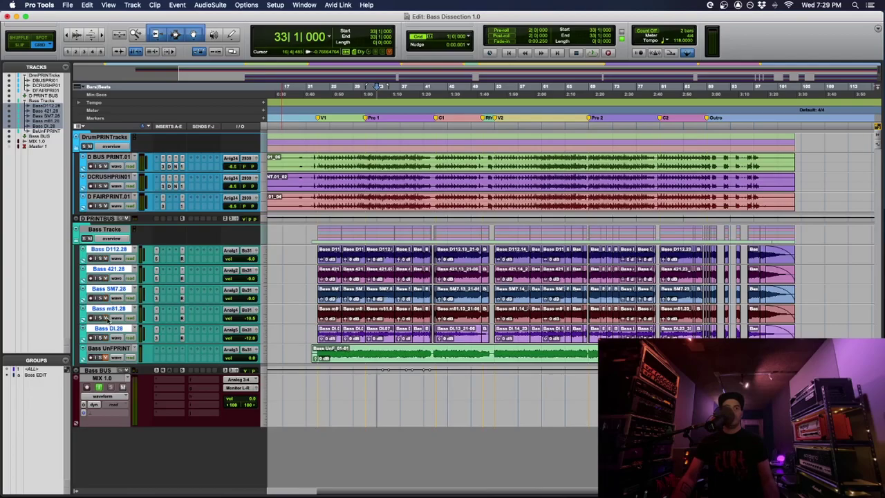
Step: Open the Snapshot plug-in of the Bass BUS in the Mix window and place it clear of the channel strips
key(super+equal)
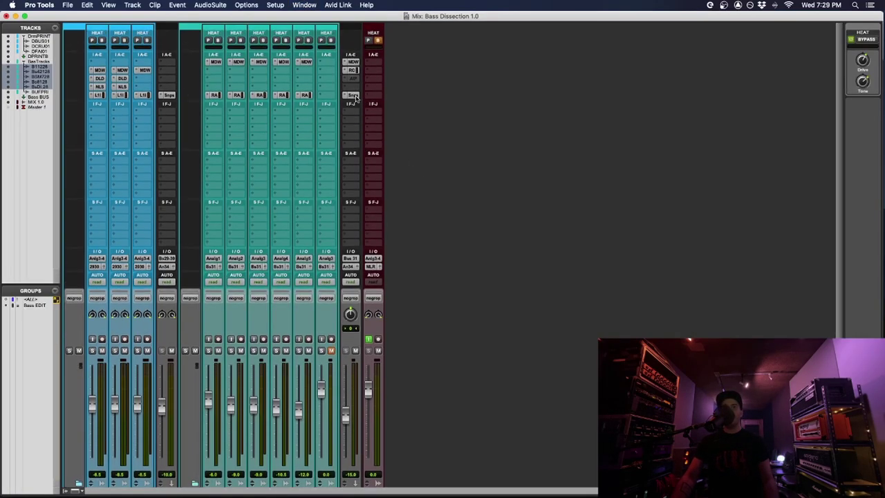
click(353, 95)
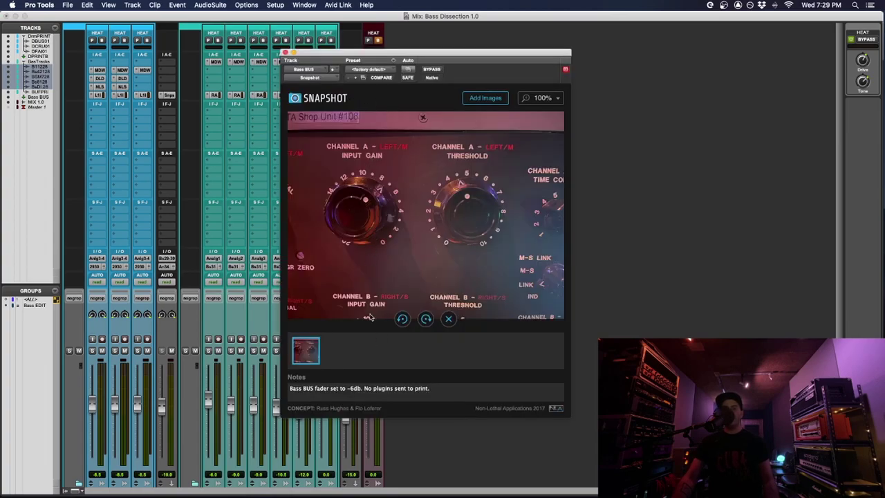
drag(372, 54, 504, 59)
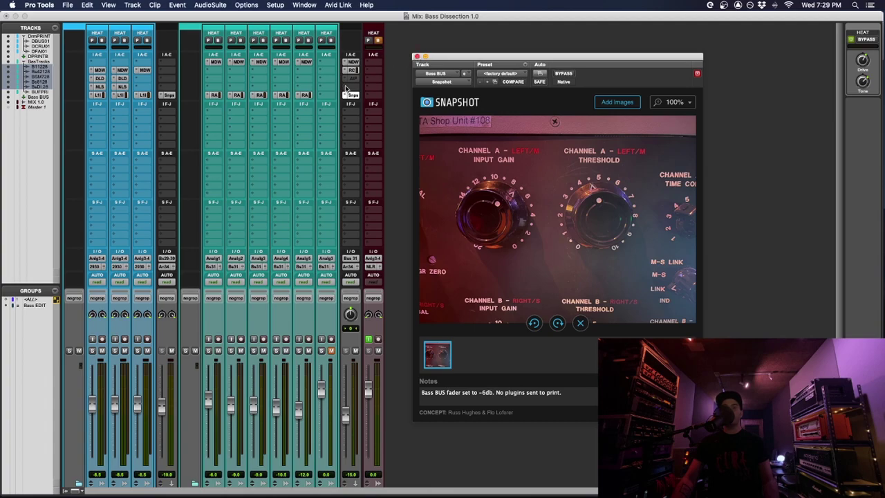
Step: Deactivate the first two plug-in inserts on the Bass BUS, keeping the Snapshot window beside the channel strips
click(355, 67)
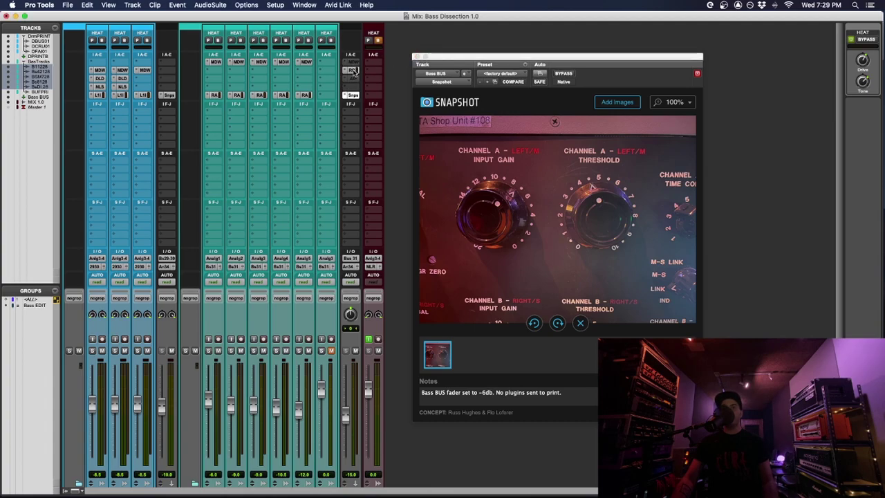
drag(422, 56, 415, 52)
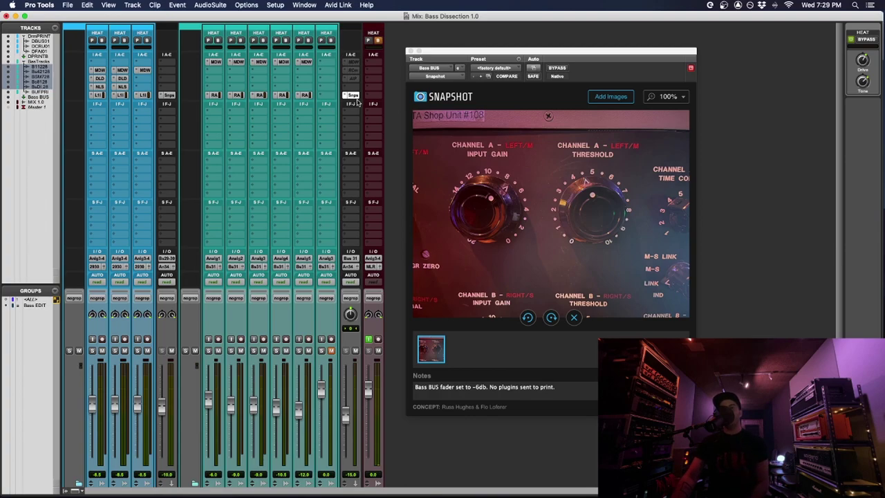
drag(431, 55, 426, 51)
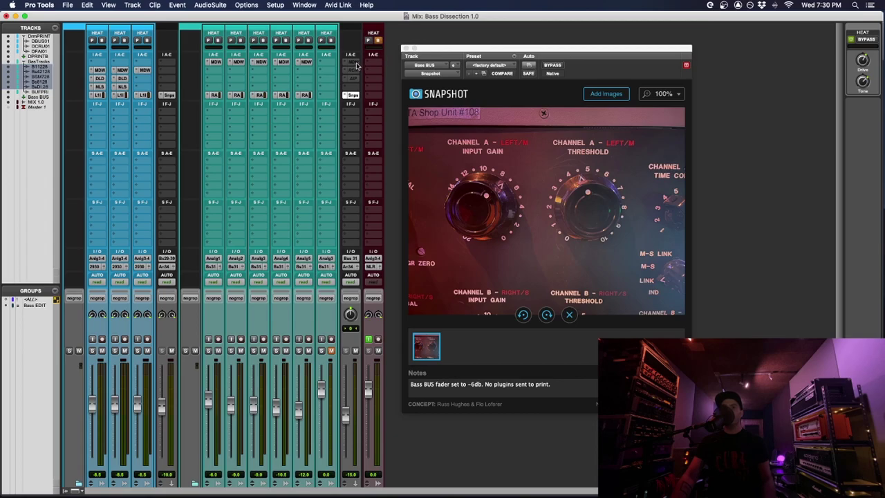
scroll(349, 336, down, 3)
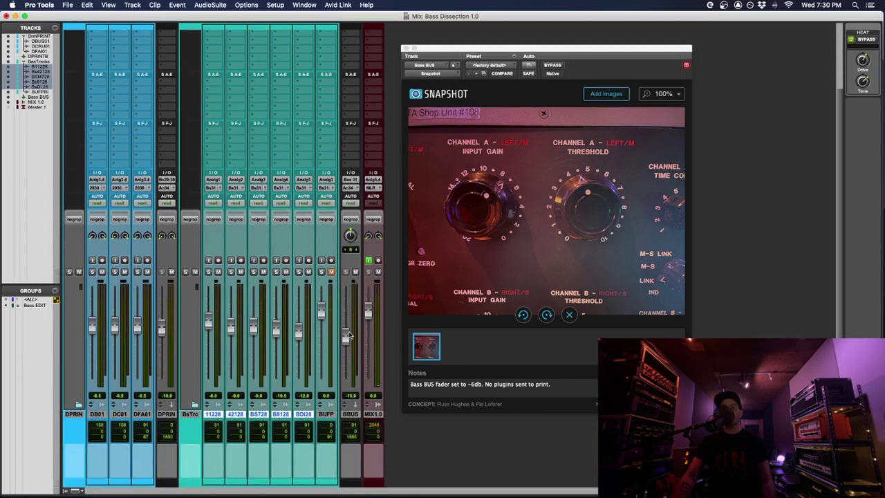
scroll(333, 418, up, 3)
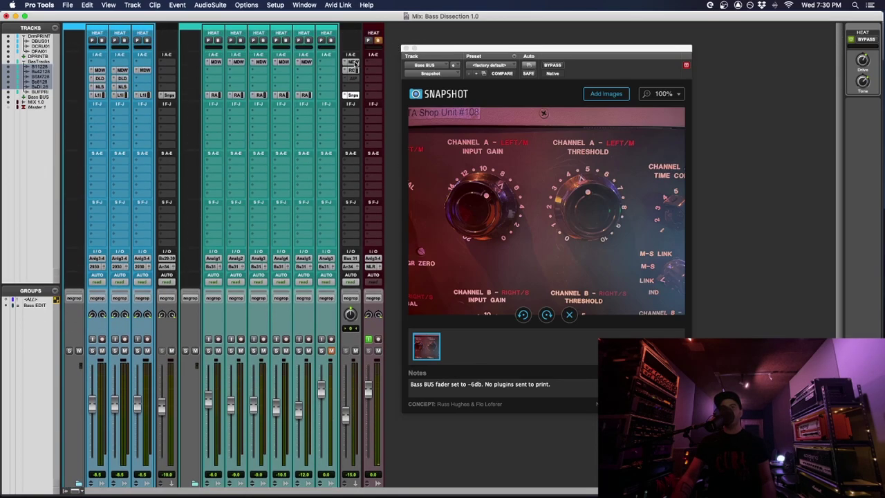
Step: Route the Bass BUS output to Monitor L-R and close the Snapshot plug-in
scroll(323, 294, down, 2)
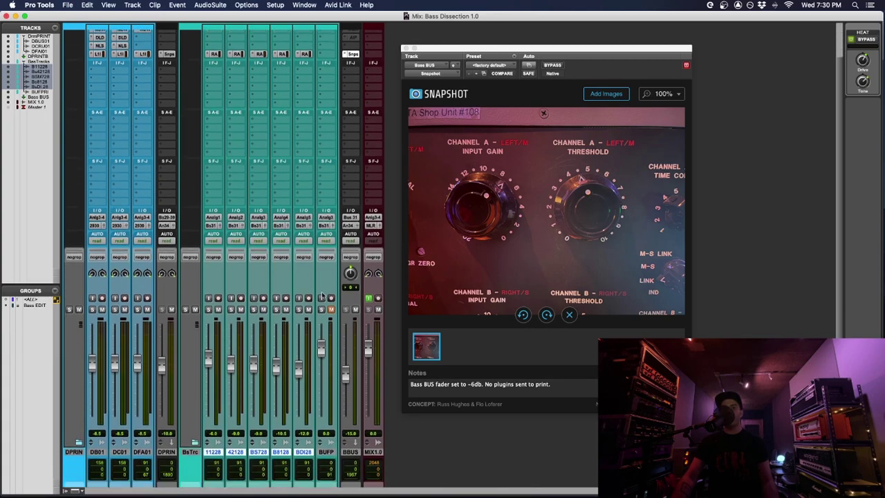
click(349, 229)
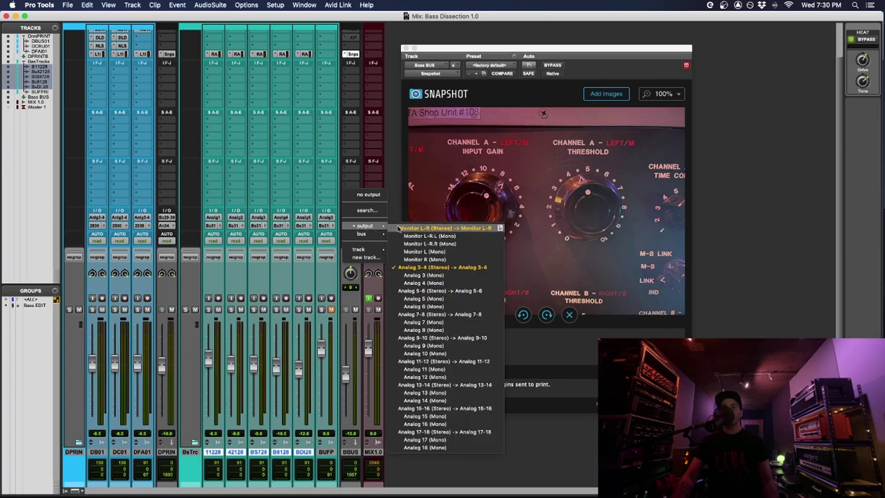
click(382, 188)
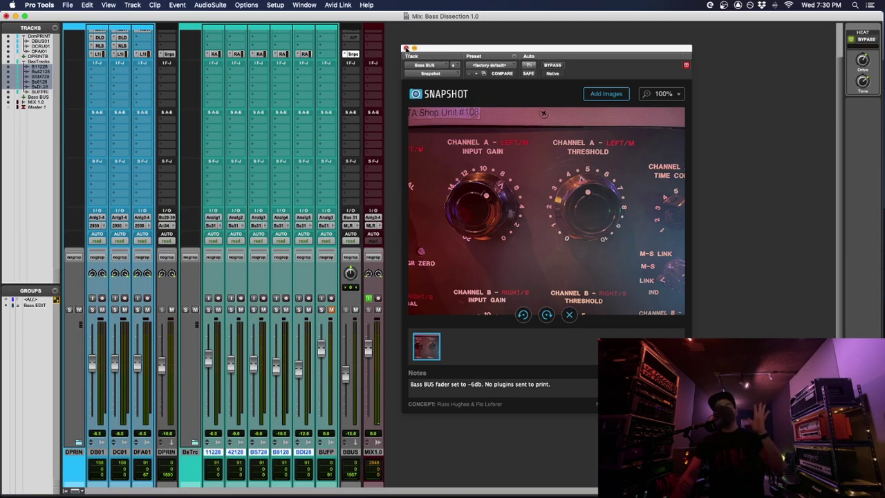
click(406, 49)
scroll(407, 61, up, 3)
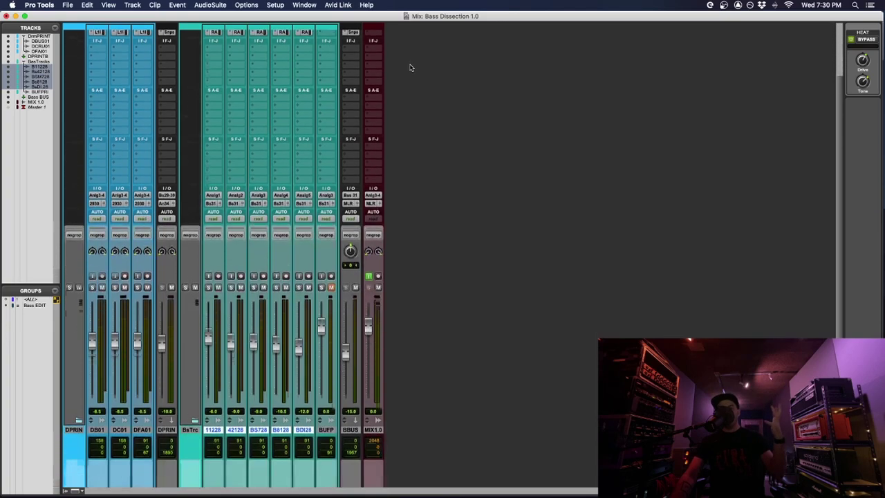
Step: Route the drum print bus output to Monitor L-R
scroll(356, 79, down, 3)
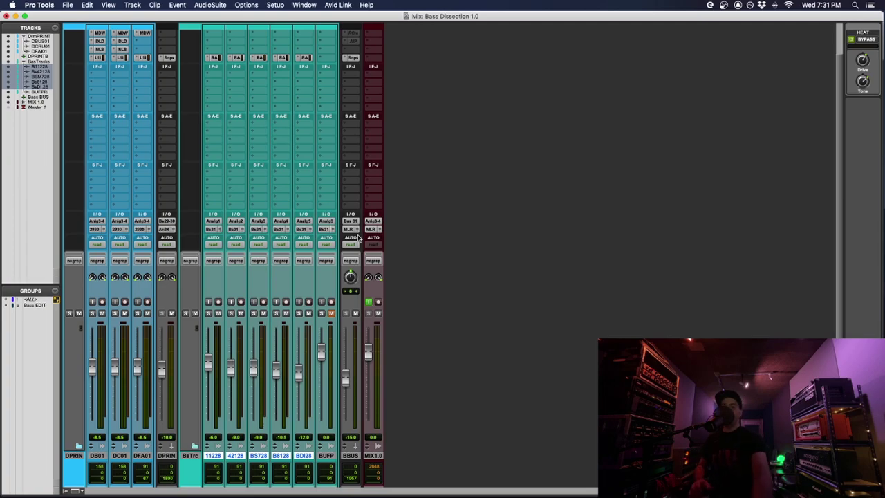
click(166, 229)
mouse_move(181, 230)
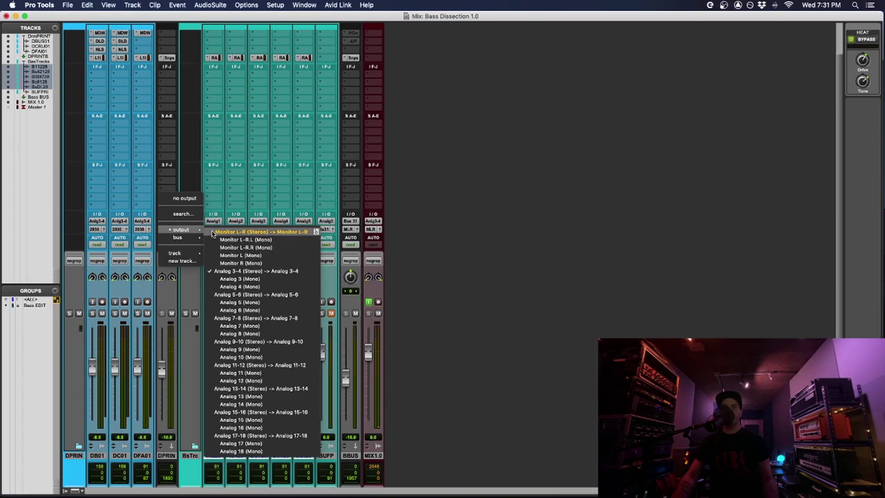
click(215, 232)
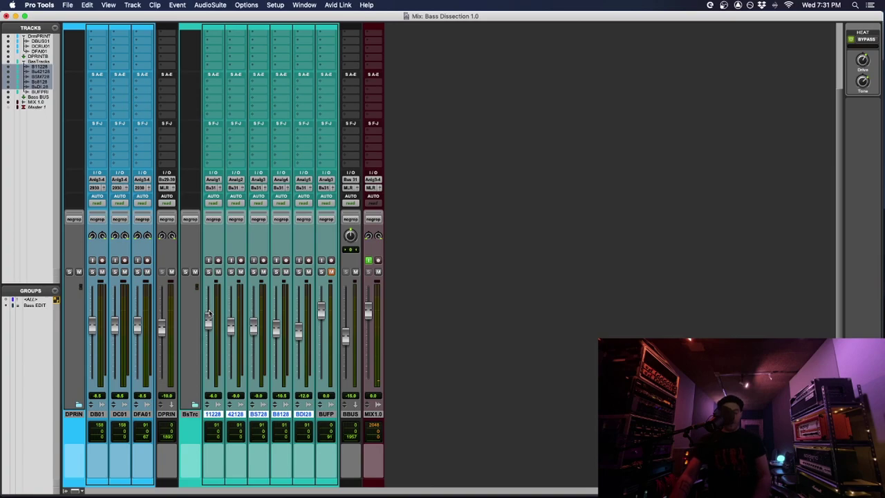
Step: Return to the Edit window and increase the height of the five selected bass tracks
key(super+equal)
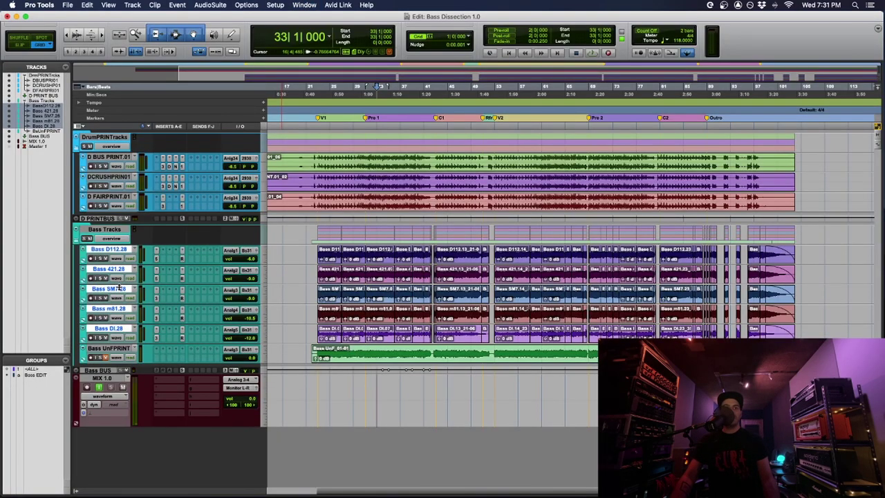
key(ctrl+Down)
key(ctrl+Down)
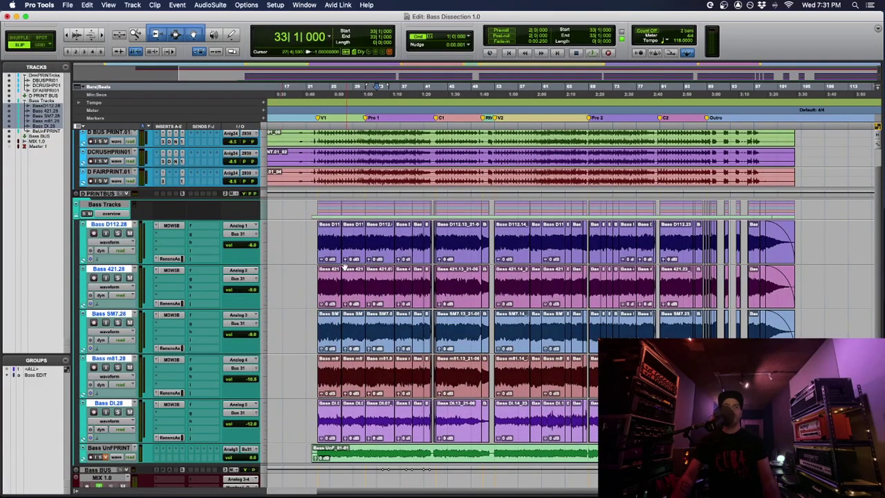
Step: Select the five bass tracks one at a time, from Bass D112.28 down to Bass DI.28, to review each source
click(114, 228)
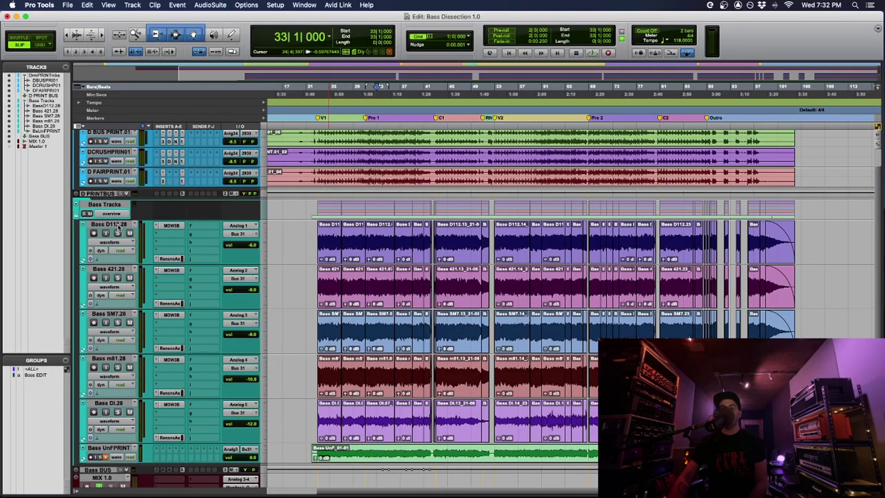
click(111, 225)
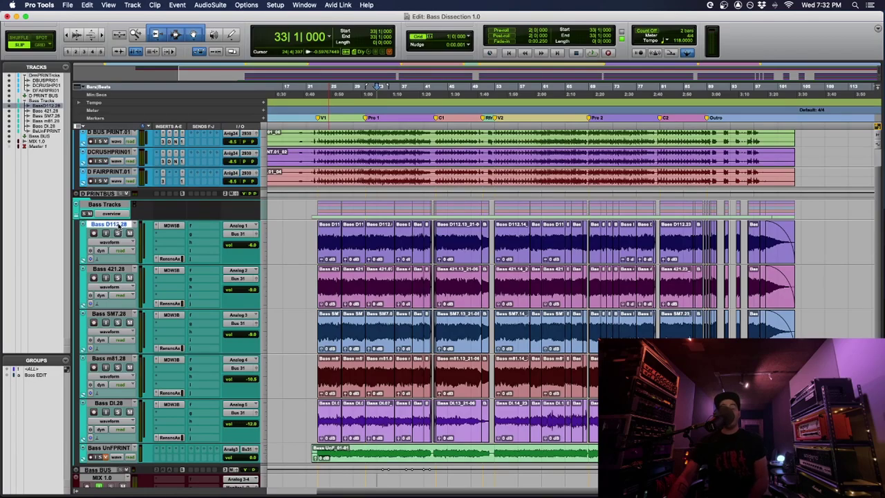
scroll(122, 237, down, 2)
click(119, 235)
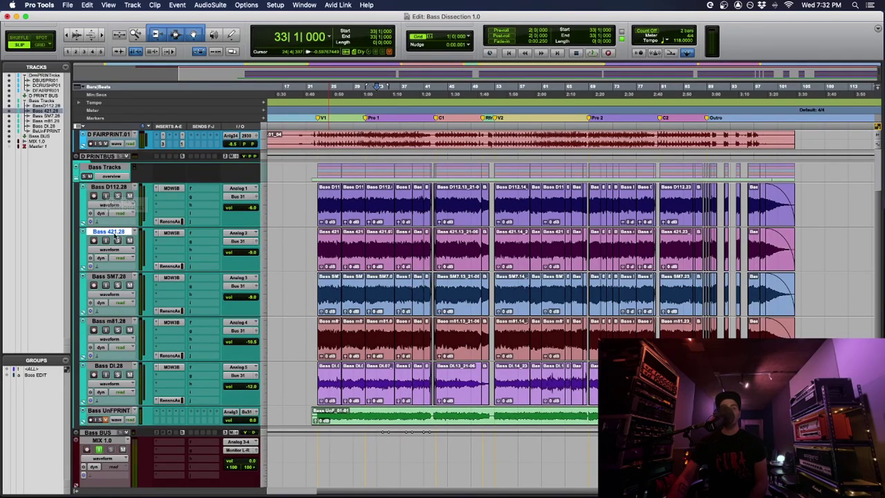
click(112, 276)
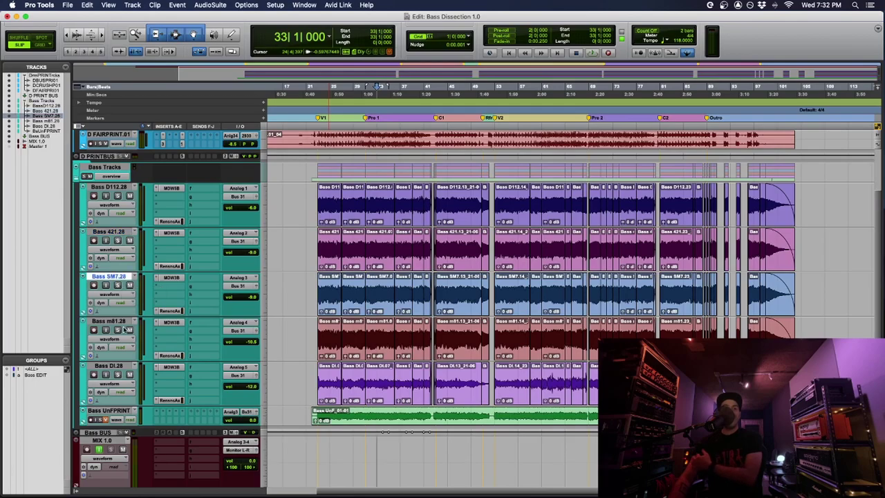
click(119, 322)
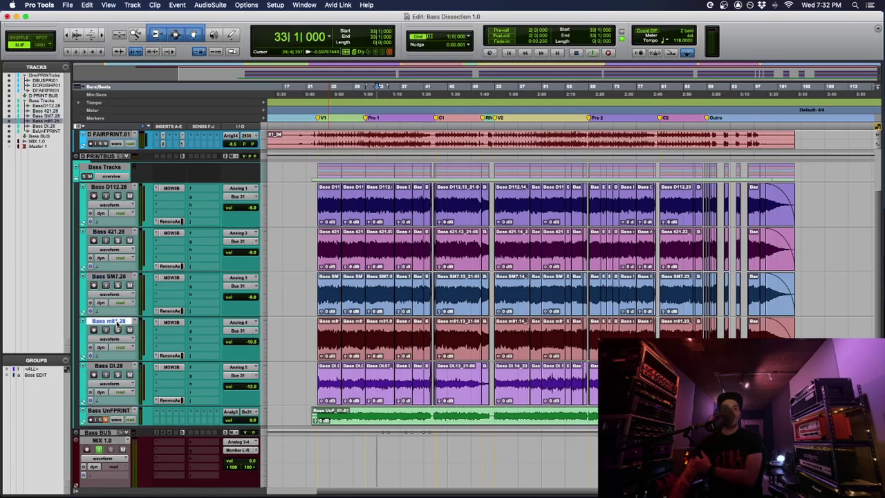
click(111, 366)
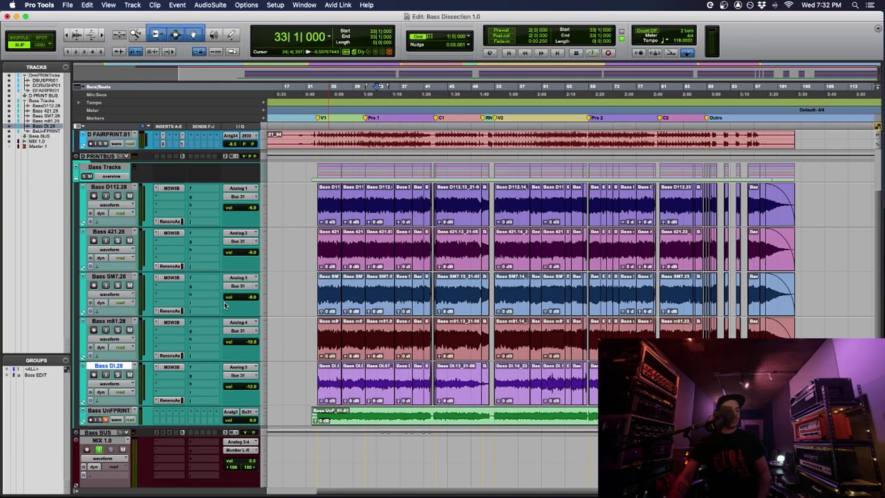
Step: Solo Bass D112.28 and deactivate both plug-in inserts on all five bass tracks
click(118, 197)
ctrl+super+click(170, 188)
ctrl+super+click(167, 221)
ctrl+super+click(171, 233)
ctrl+super+click(171, 266)
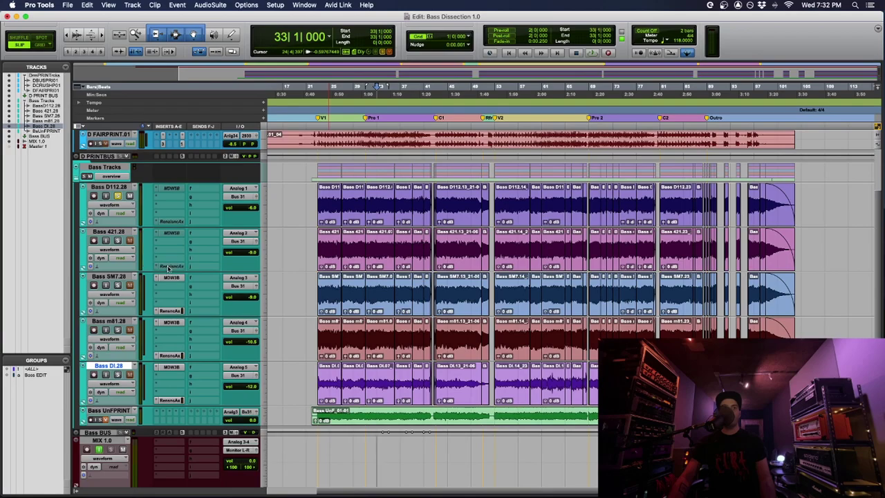
click(117, 277)
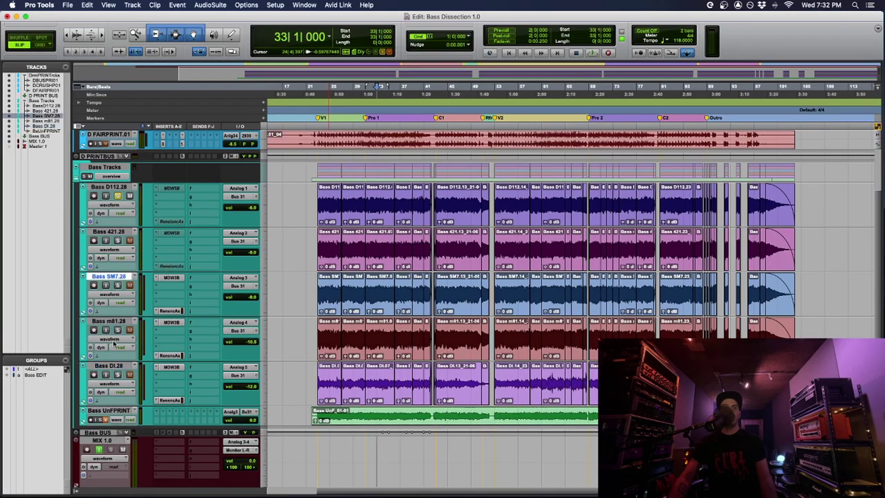
shift+click(114, 367)
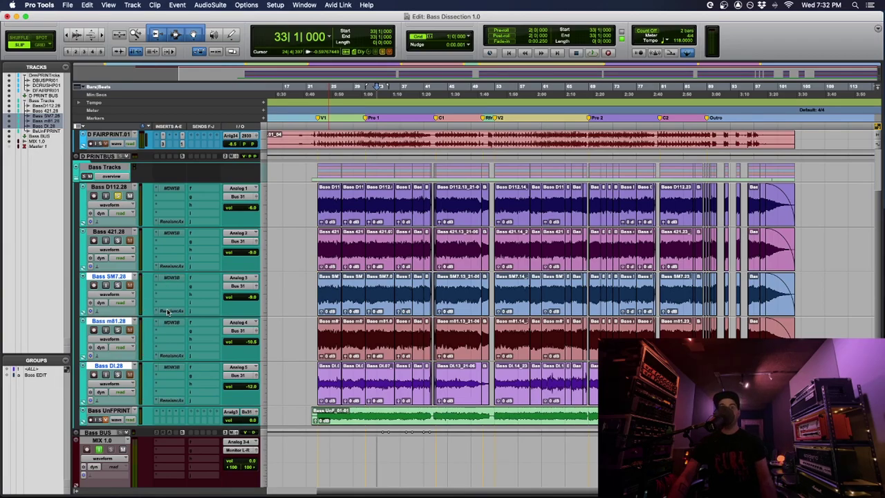
Step: Enlarge the Bass D112.28 track and audition it in solo from the start of its first clip
click(111, 228)
drag(111, 228, 116, 254)
click(295, 205)
key(Tab)
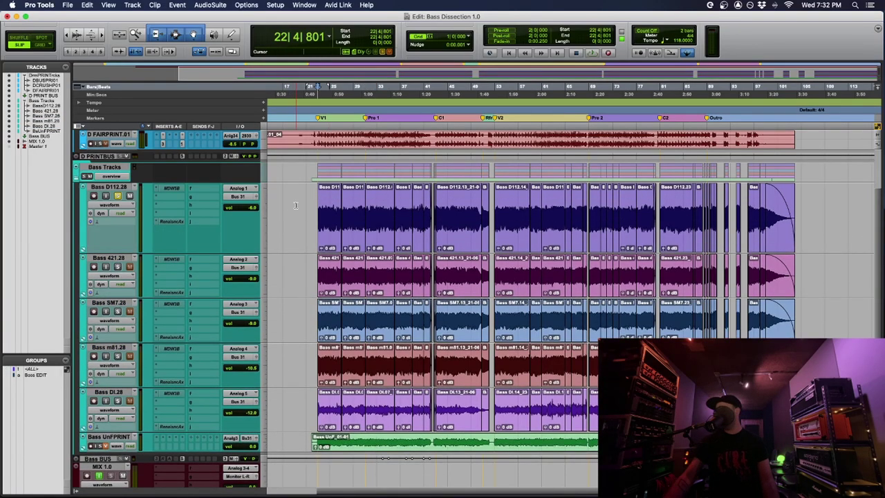
key(space)
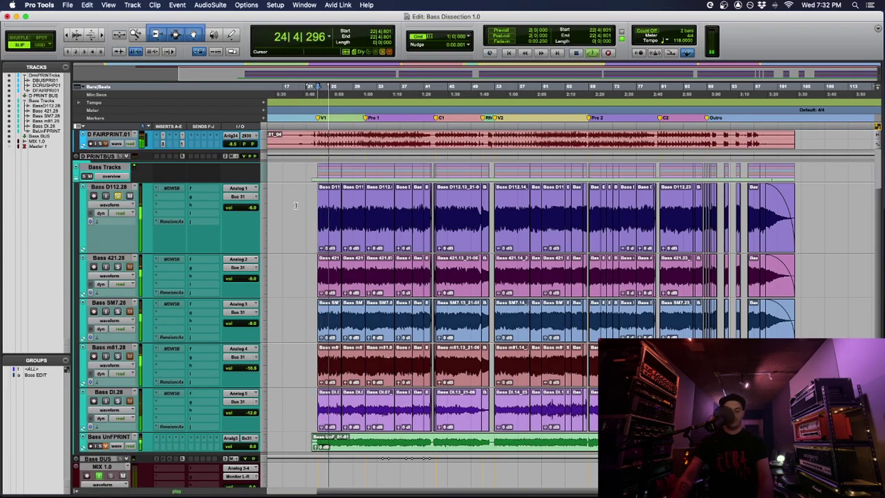
Step: Make the Master 1 track active in the Mix window and check playback of the soloed Bass D112.28 track
key(super+equal)
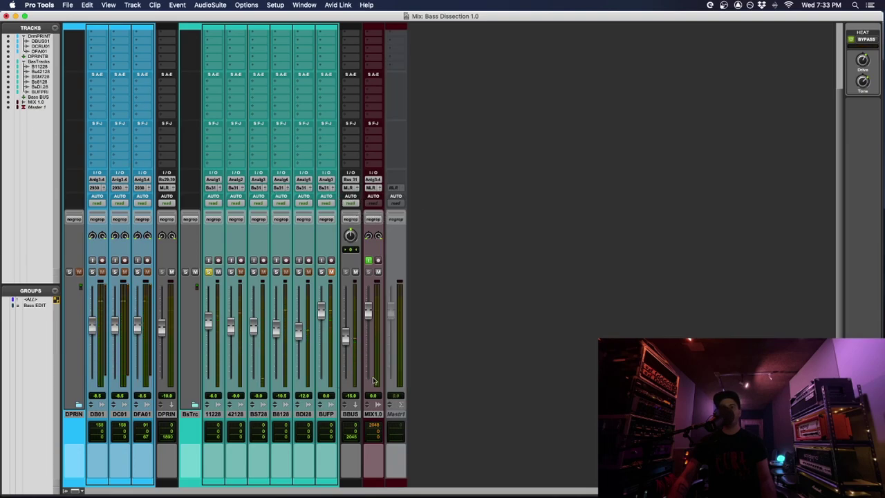
click(397, 415)
right_click(398, 414)
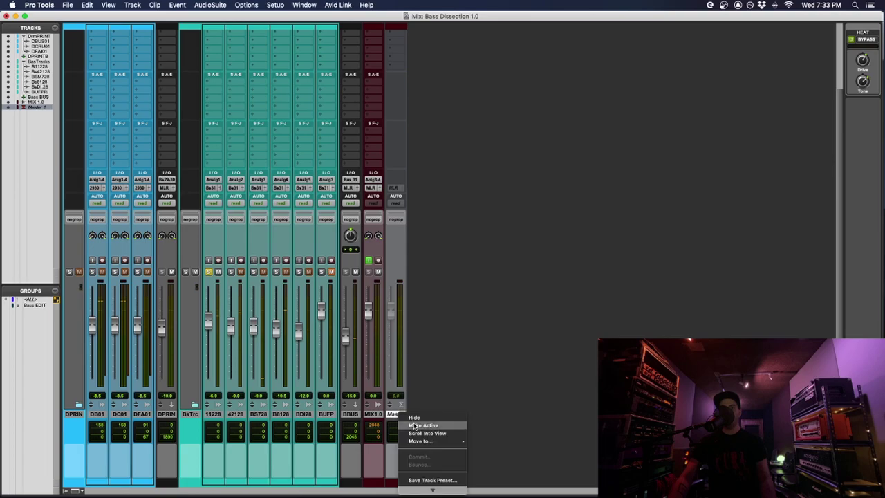
click(419, 424)
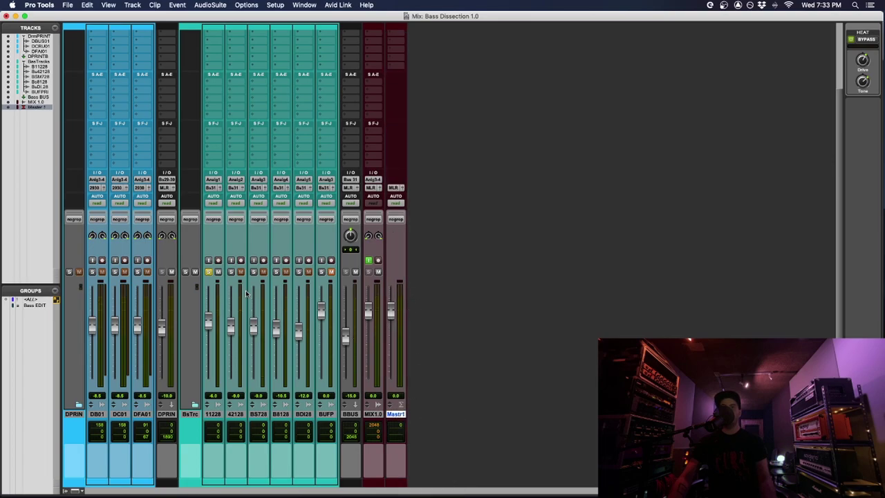
key(space)
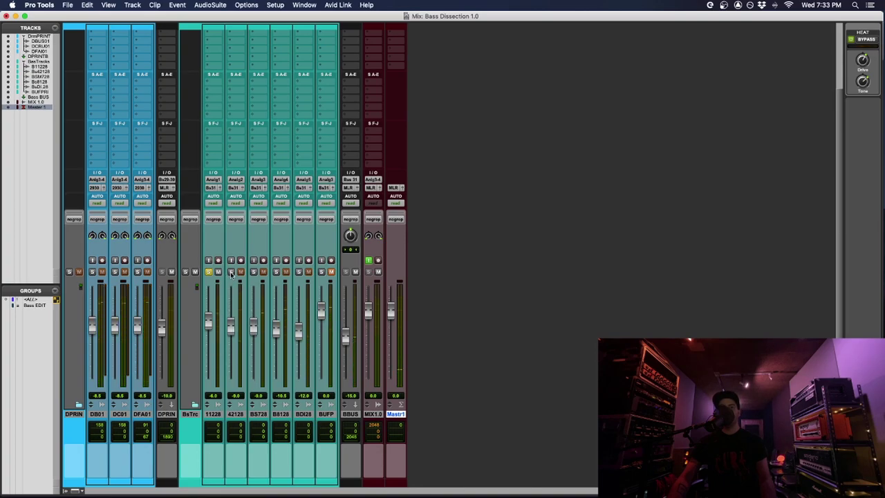
Step: Return to the Edit window and audition Bass 421.28 in solo from the start of its first clip
key(super+equal)
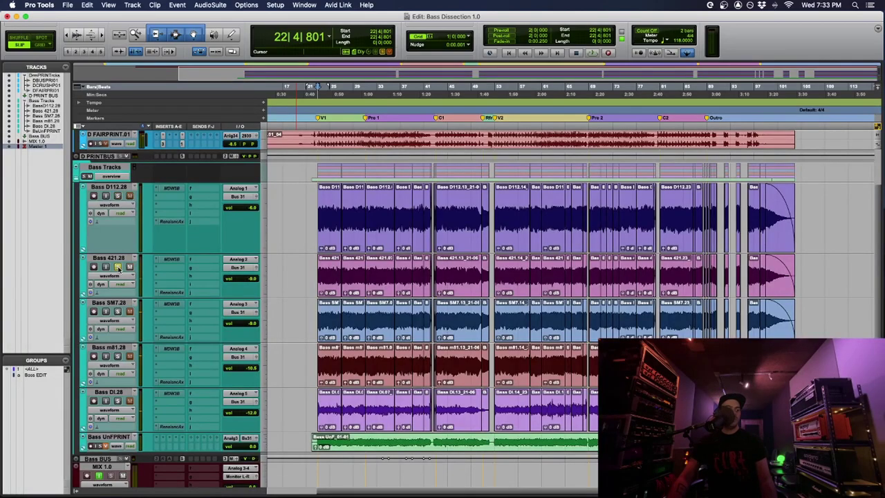
key(space)
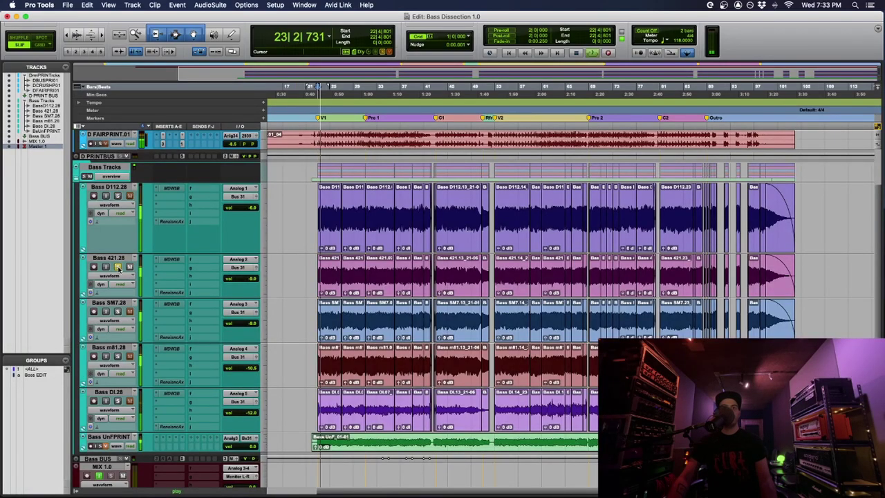
scroll(124, 216, down, 3)
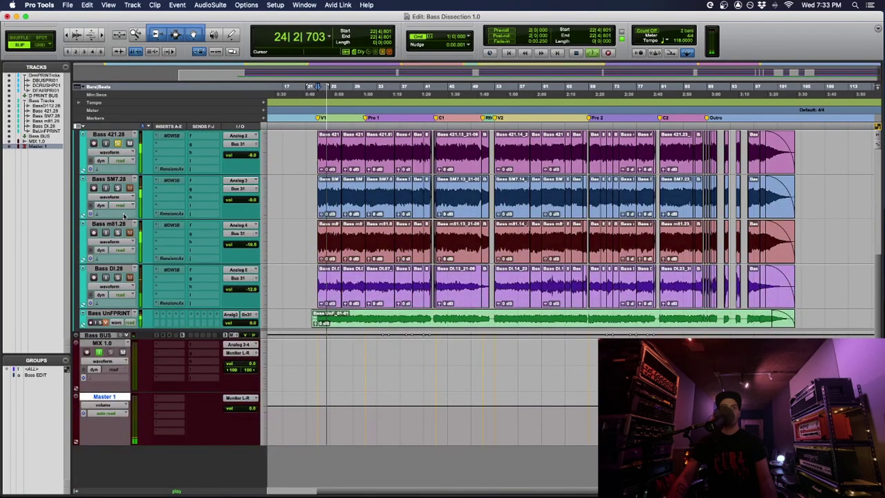
scroll(125, 216, up, 2)
key(space)
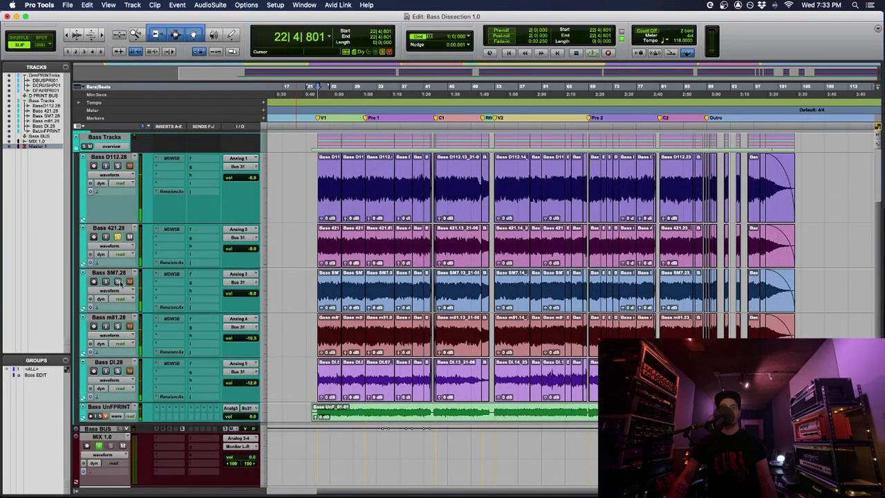
Step: Audition Bass SM7.28 and Bass m81.28 one at a time in solo from the same start point
super+click(118, 282)
key(space)
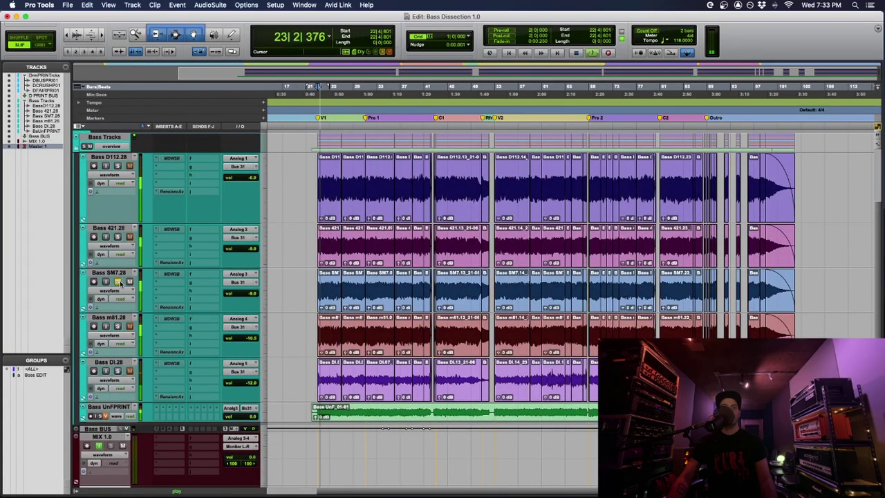
key(space)
super+click(118, 327)
key(space)
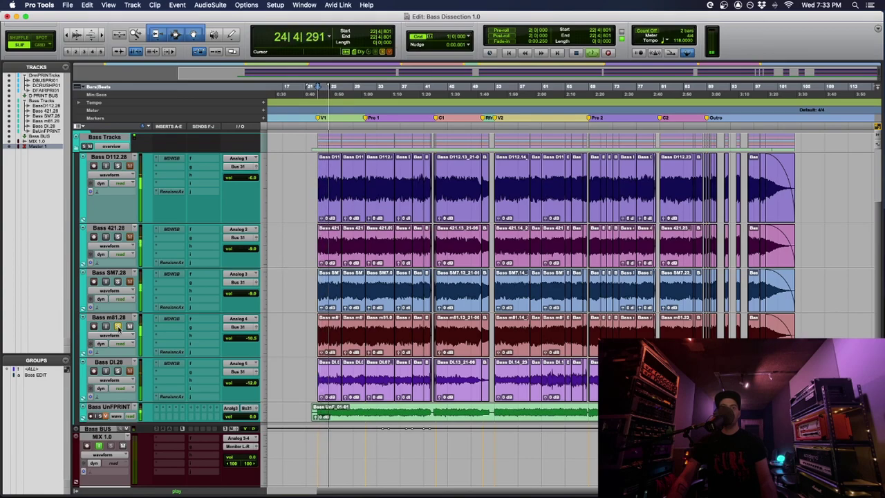
key(space)
Step: Audition the Bass DI.28 track in solo from the same start point
super+click(117, 371)
key(space)
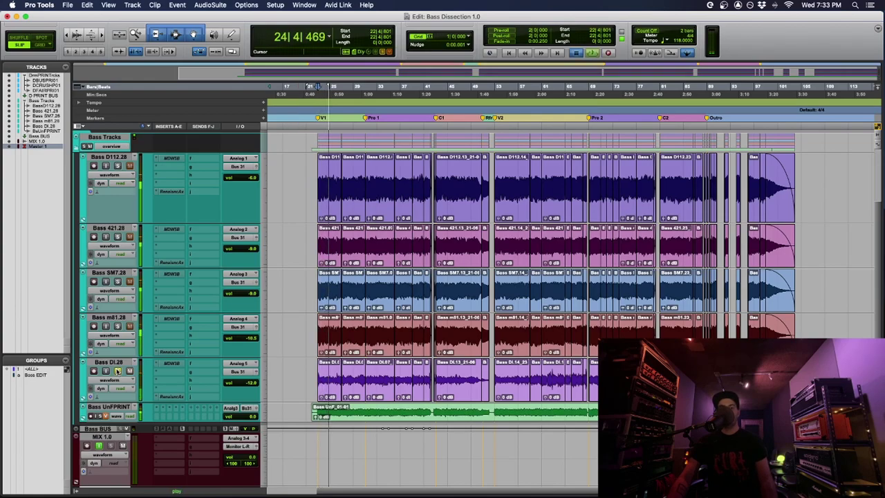
key(space)
Step: Select all five bass tracks and reset them to one equal track height
click(116, 159)
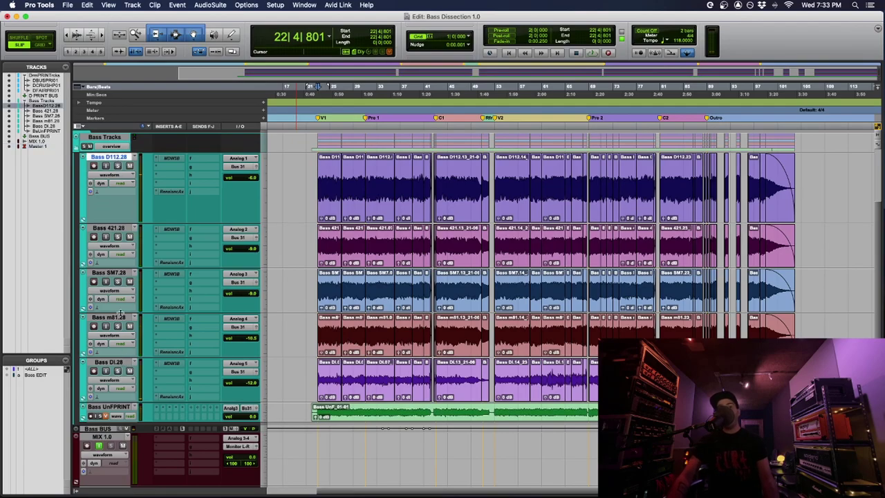
shift+click(119, 361)
mouse_move(118, 355)
mouse_down()
mouse_move(120, 366)
mouse_move(119, 356)
mouse_up()
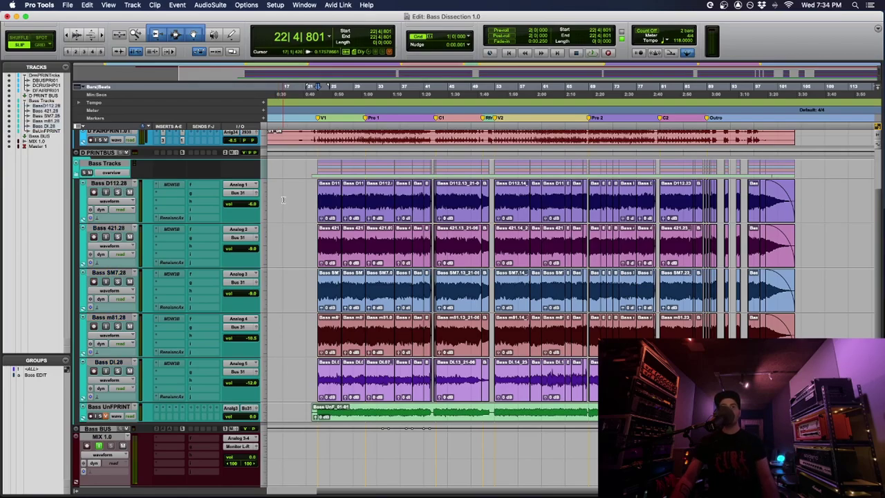
Step: Switch to Preview to view the bass cabinet photo IMG_2920.HEIC
key(super+Tab)
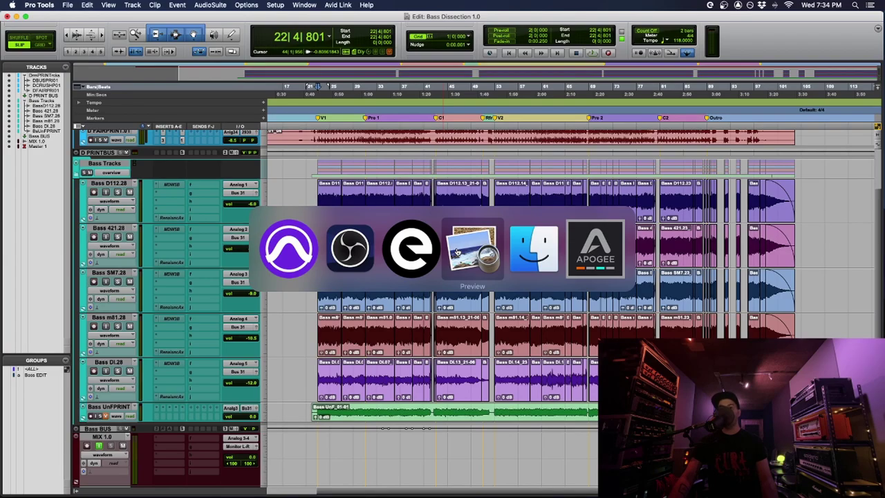
click(289, 249)
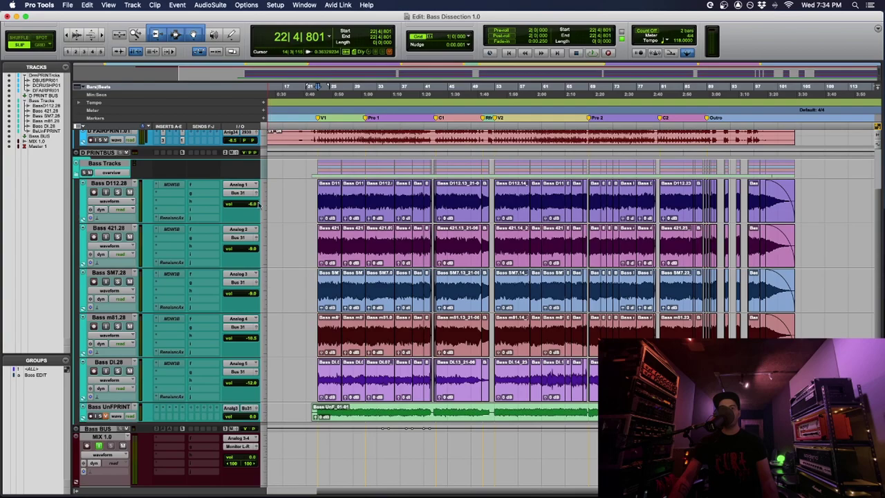
key(super+Tab)
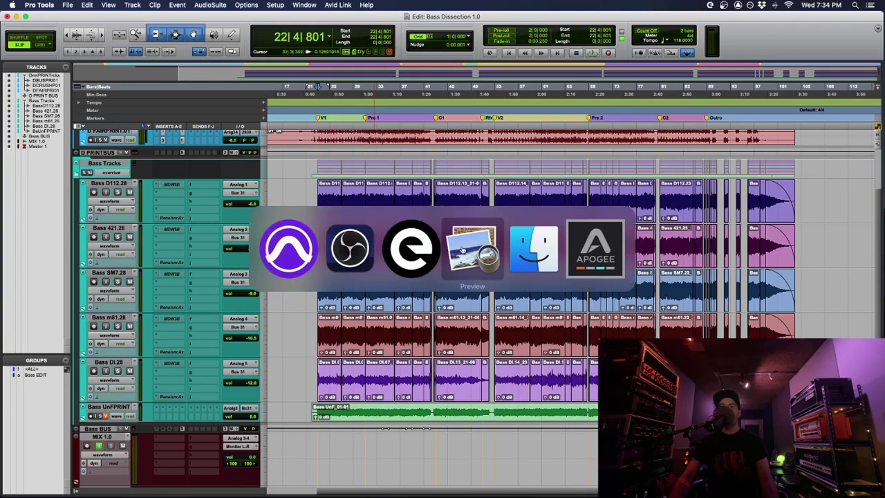
click(462, 250)
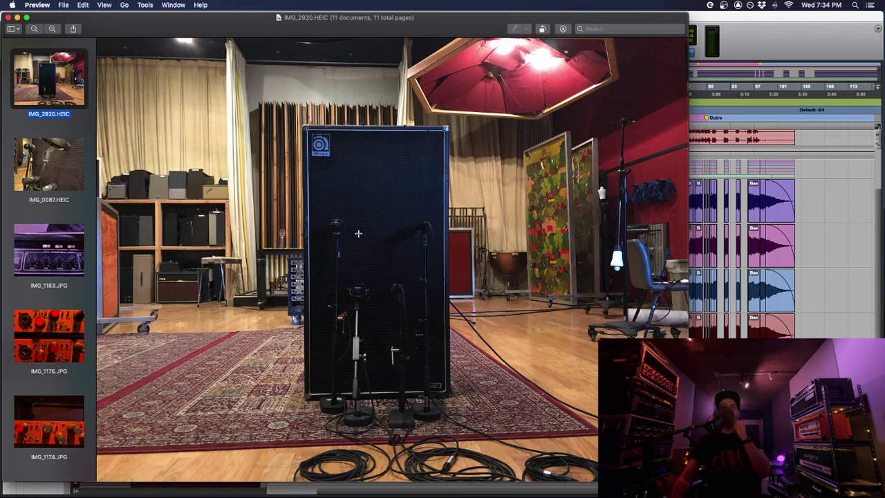
Step: Compare the microphone close-up IMG_0087.HEIC with the full cabinet photo IMG_2920.HEIC
key(Down)
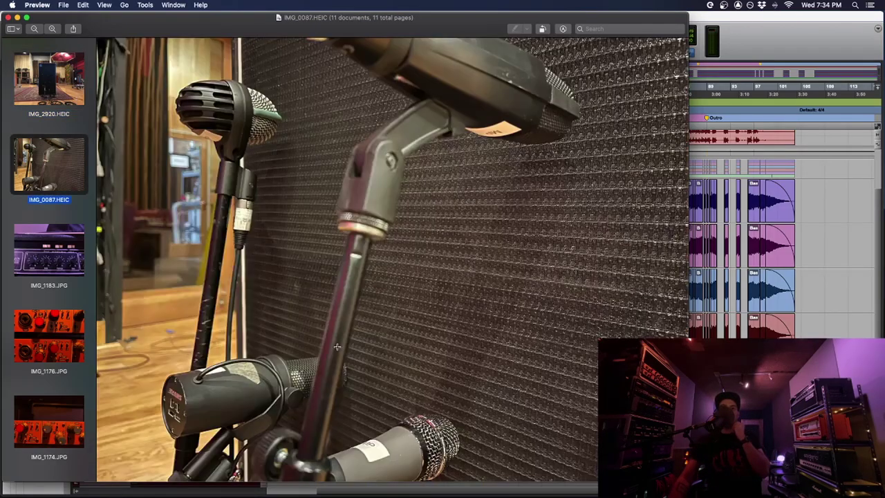
click(75, 80)
click(38, 176)
click(58, 97)
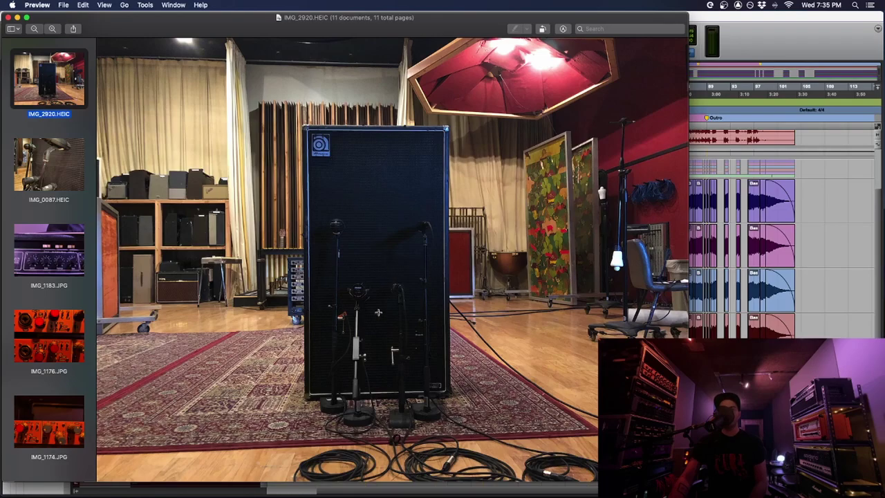
Step: Zoom in three levels on IMG_2920.HEIC and centre the four microphones in front of the cabinet
click(54, 28)
click(54, 28)
click(54, 28)
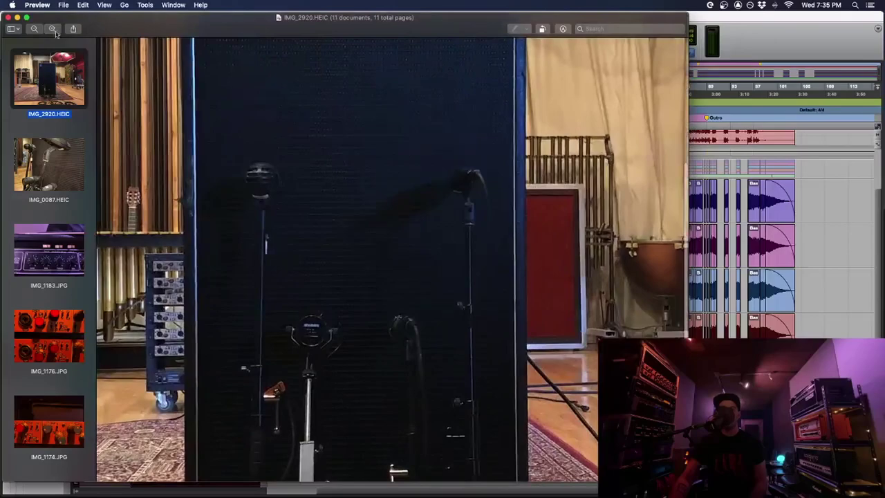
scroll(269, 199, left, 2)
scroll(270, 200, left, 1)
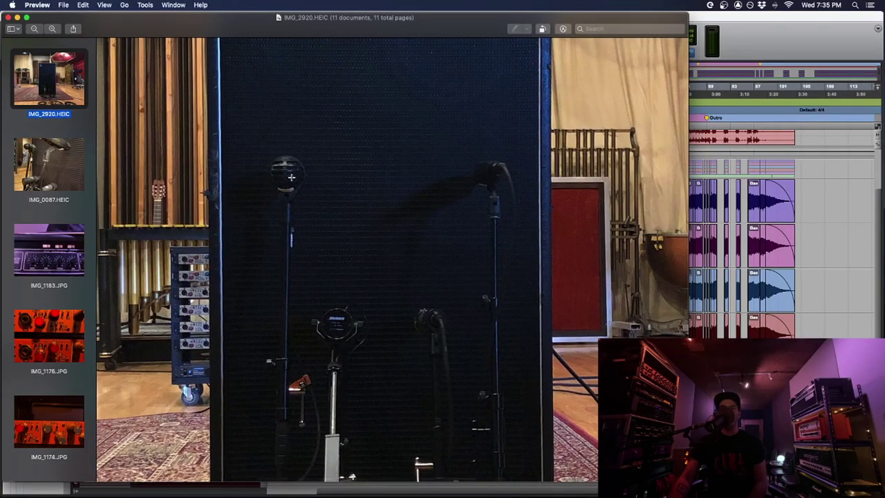
scroll(292, 178, left, 1)
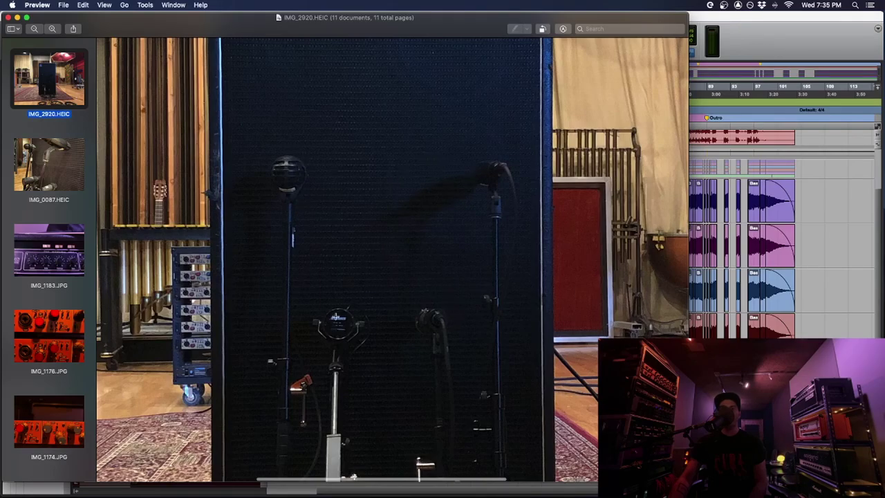
Step: Recheck the cabinet photo and display the microphone close-up IMG_0087.HEIC to examine the mic placement
key(Down)
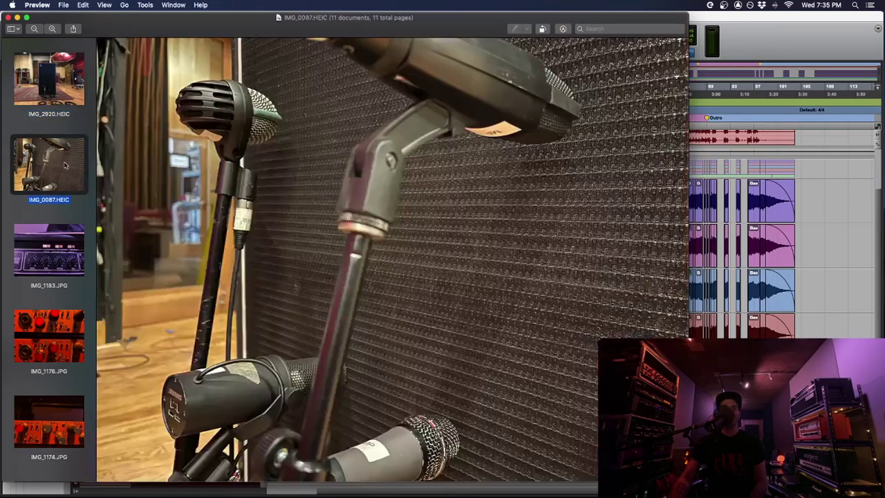
click(60, 77)
click(58, 168)
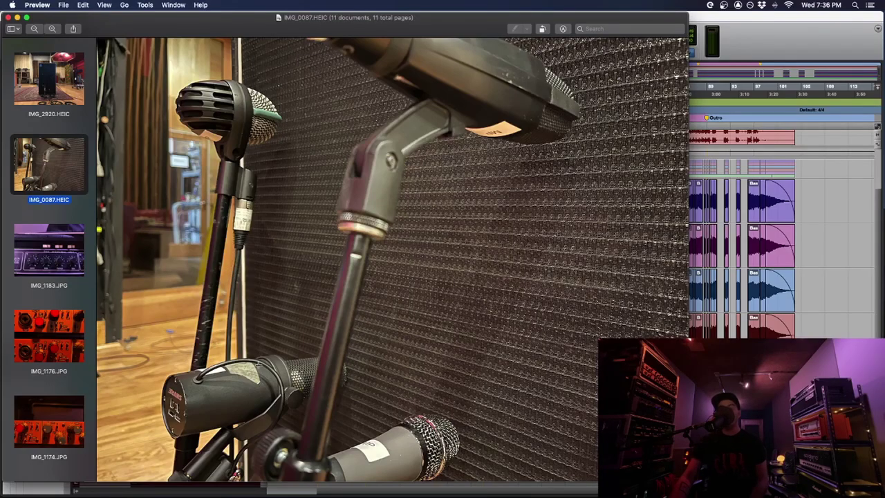
Step: Enlarge IMG_0087.HEIC around the SM7 and mark the span between its grille and the end of its capsule to examine the spacing
click(52, 28)
scroll(275, 272, down, 5)
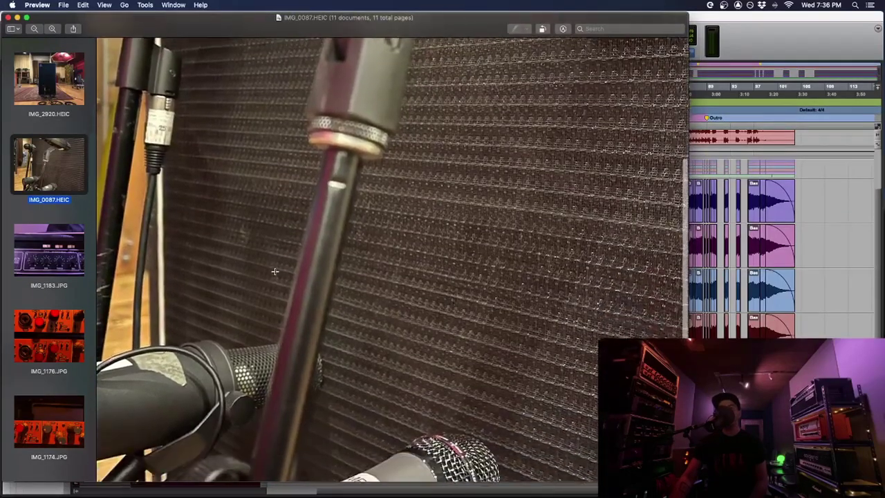
scroll(274, 271, down, 2)
scroll(274, 272, left, 5)
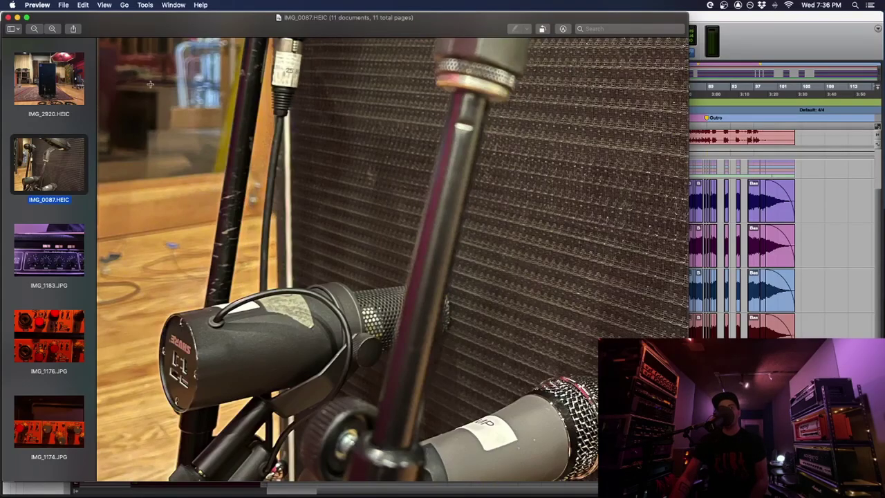
click(54, 29)
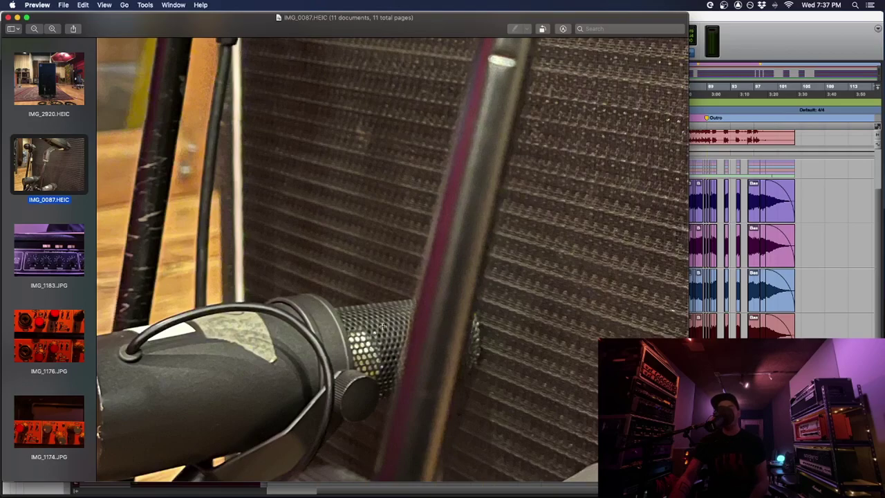
drag(474, 323, 478, 323)
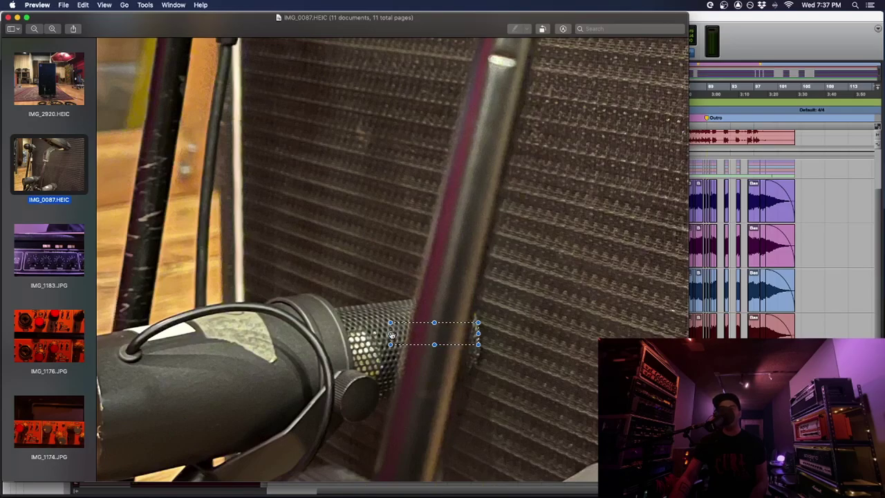
click(447, 313)
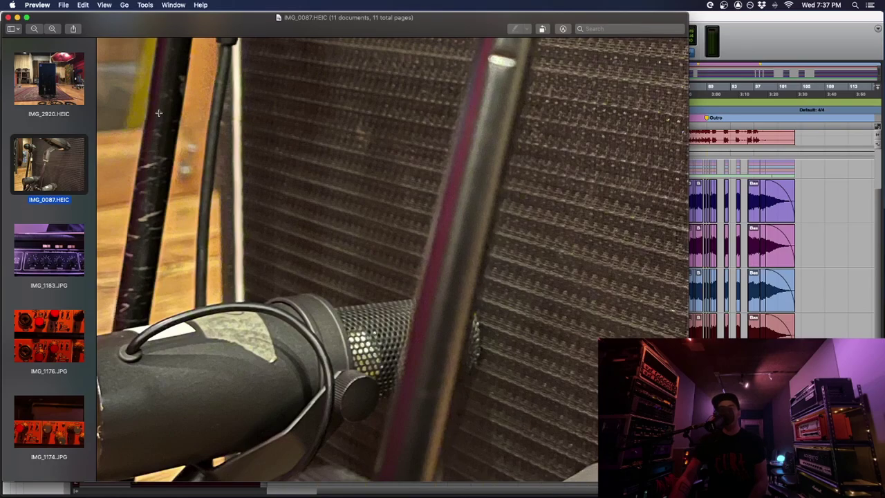
Step: Examine the enlarged IMG_0087.HEIC microphone by microphone, comparing how far each capsule sits from the grille cloth
scroll(257, 188, up, 5)
scroll(257, 188, up, 9)
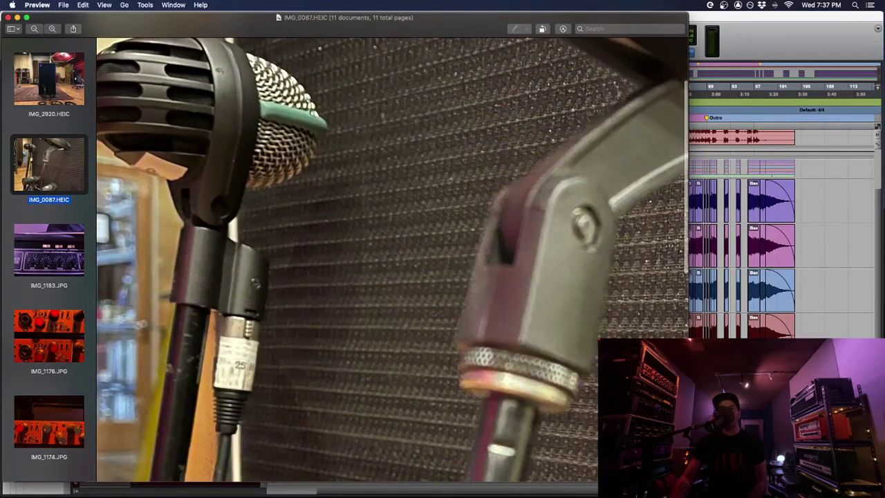
scroll(304, 114, right, 11)
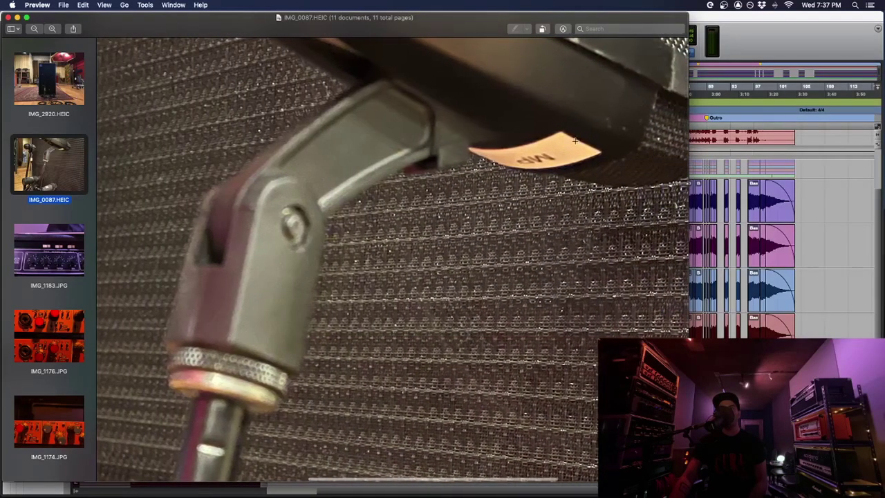
scroll(609, 134, down, 8)
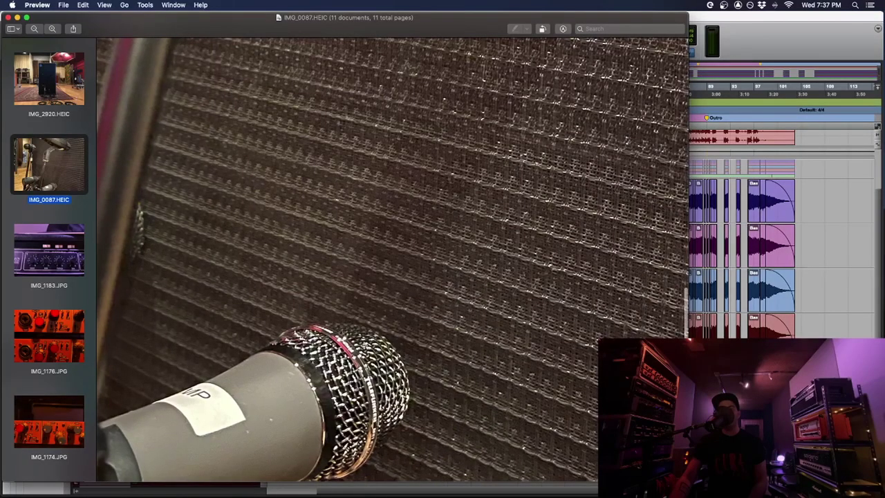
scroll(147, 257, left, 4)
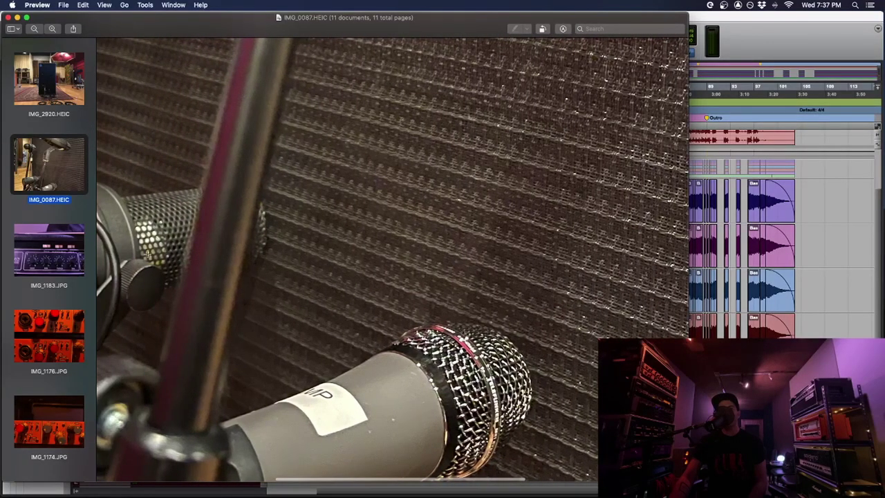
scroll(235, 269, left, 5)
scroll(335, 283, left, 3)
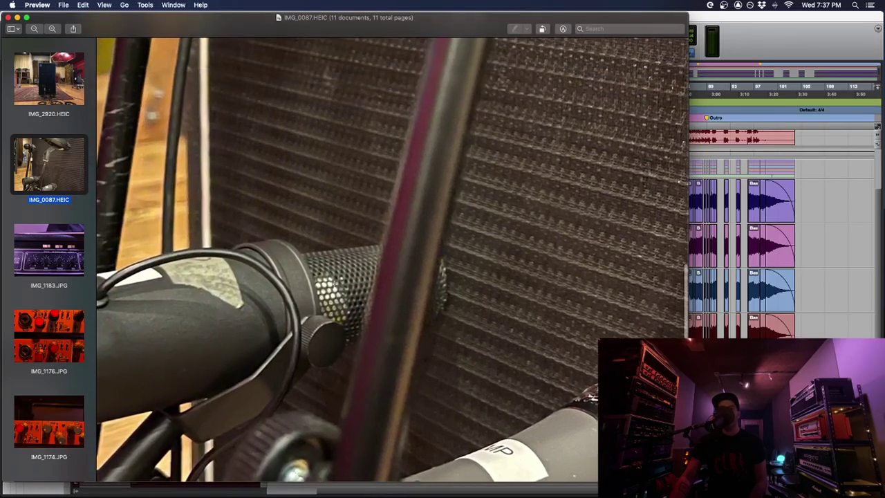
scroll(261, 153, up, 4)
scroll(261, 153, up, 6)
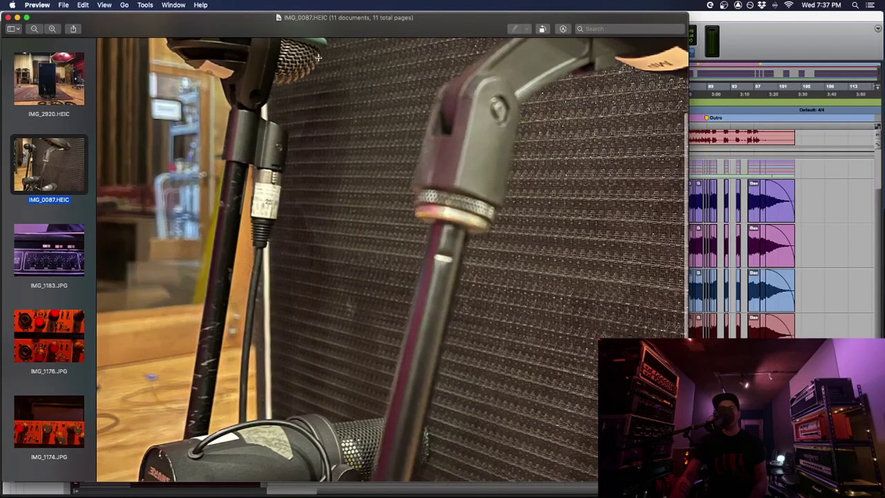
scroll(318, 100, up, 2)
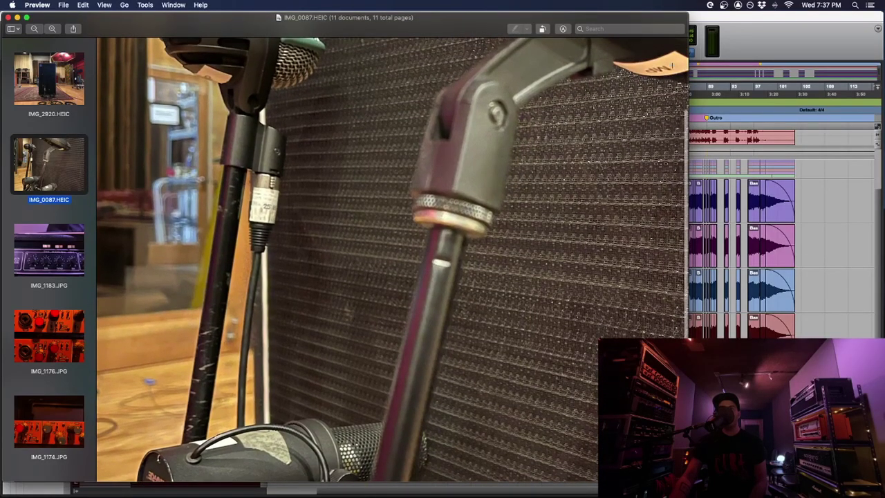
scroll(414, 264, right, 3)
scroll(414, 264, down, 2)
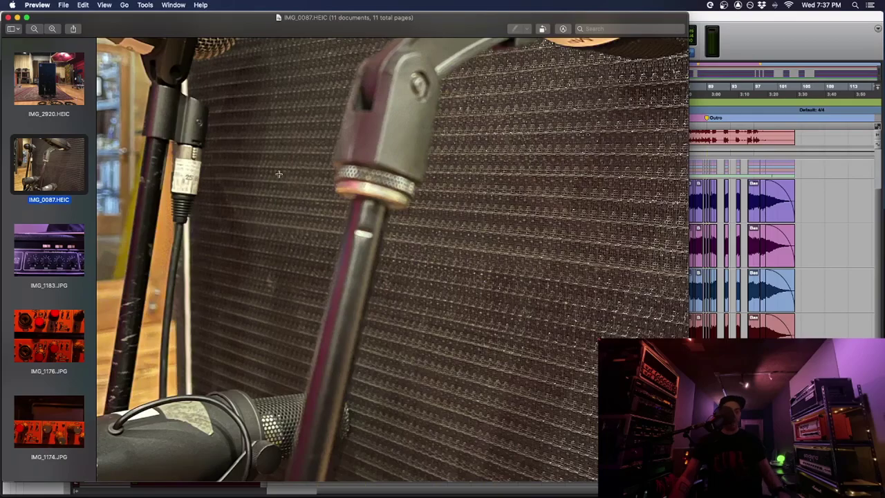
Step: Switch to Pro Tools, select the five tracks from Bass D112.28 to Bass DI.28, and increase their track height
key(super+Tab)
click(367, 255)
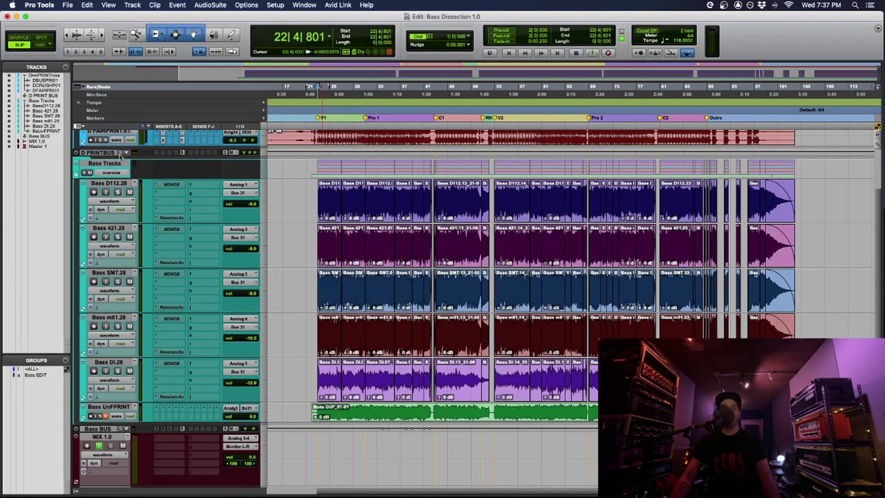
click(119, 166)
click(112, 187)
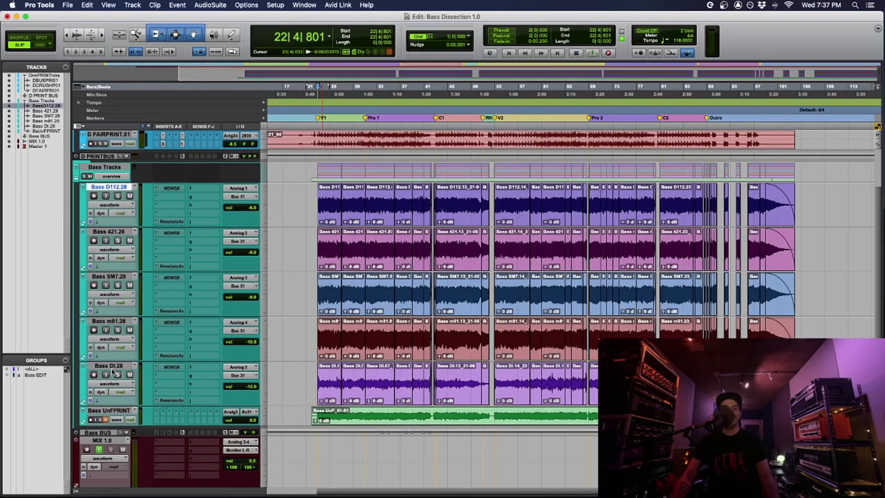
shift+click(112, 367)
key(ctrl+Up)
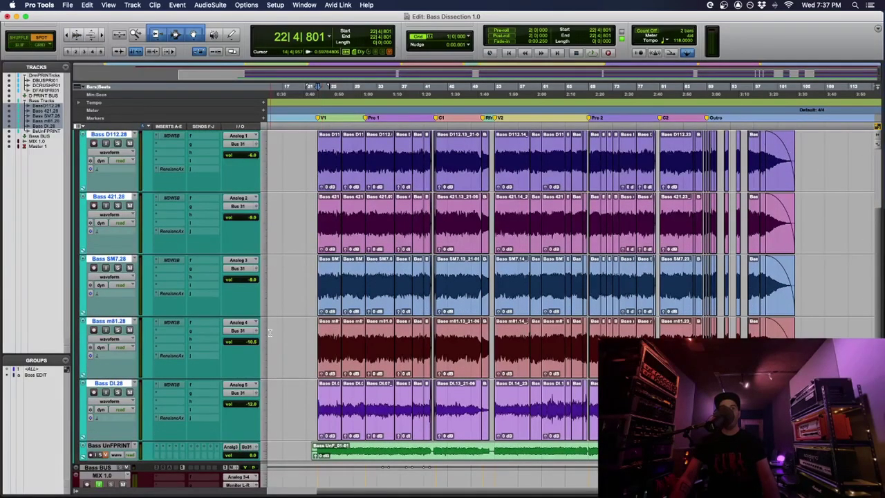
Step: Place the cursor at 29|3|582 in the verse and enlarge the waveforms to compare individual wave cycles across the bass tracks
click(357, 268)
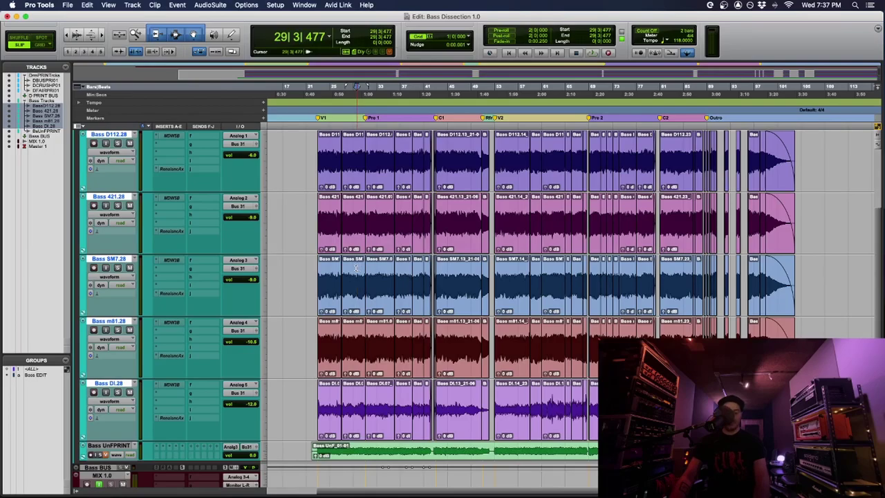
key(super+bracketright)
key(super+bracketright)
key(super+bracketright)
key(super+bracketright)
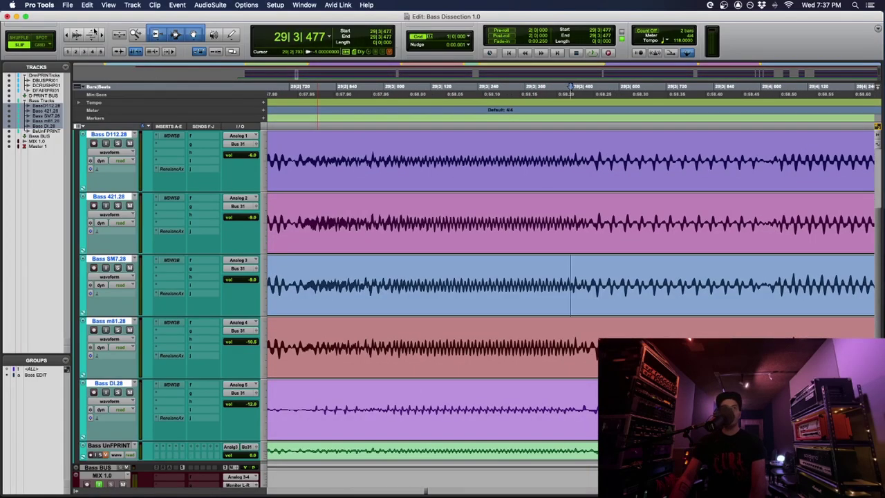
key(super+alt+bracketright)
click(611, 267)
key(super+bracketright)
key(super+bracketright)
key(super+bracketright)
key(super+bracketright)
key(super+bracketright)
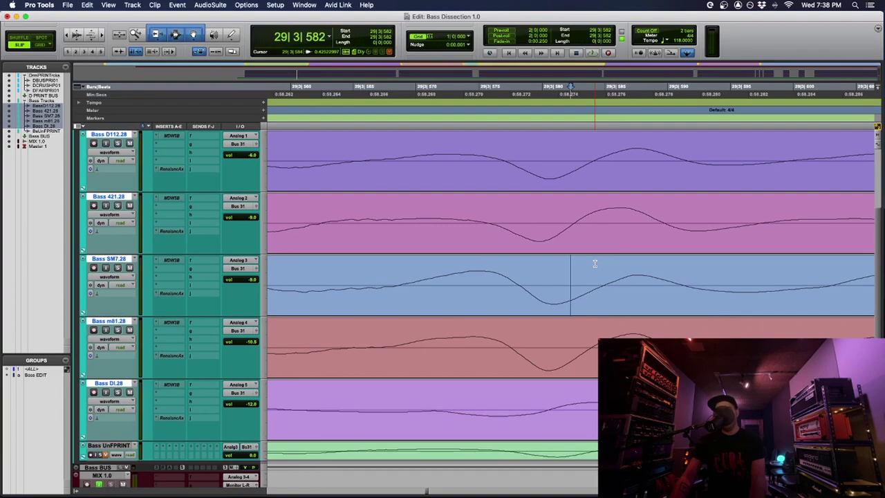
Step: Compare the phase alignment of the microphone and DI waveforms around bar 29 over progressively wider time ranges
key(super+bracketleft)
scroll(570, 276, right, 4)
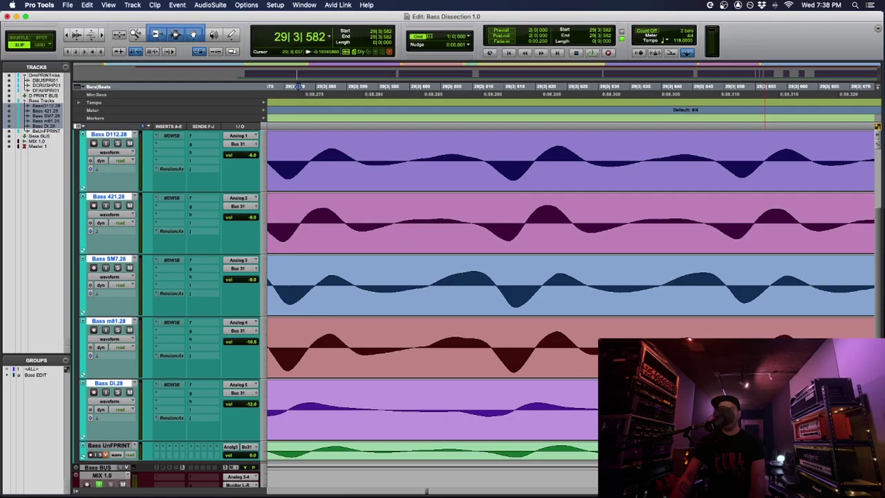
key(super+bracketleft)
key(super+bracketleft)
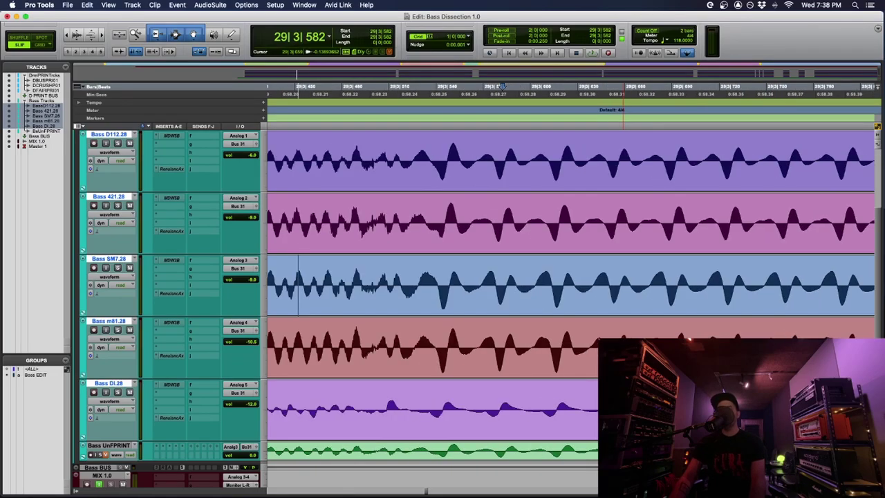
key(super+bracketleft)
key(super+bracketleft)
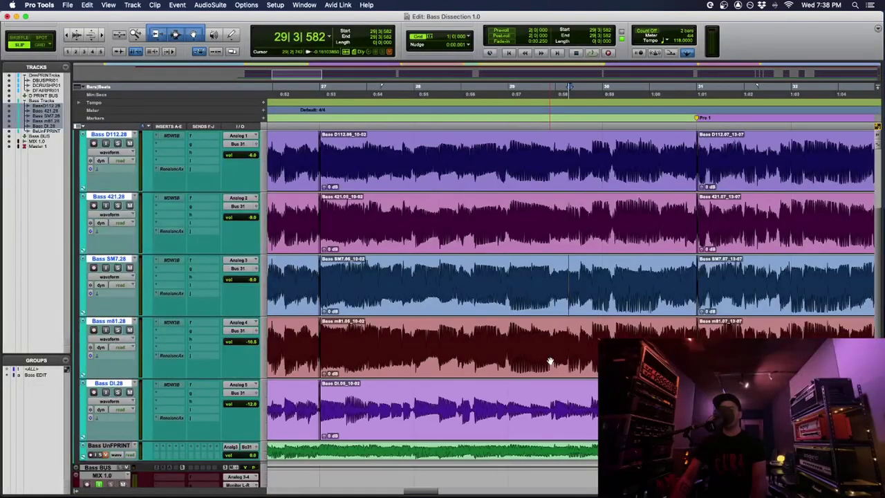
Step: Place the cursor at 30|3|531 on the Bass DI track and examine its wave cycles against the four microphone tracks
key(super+bracketright)
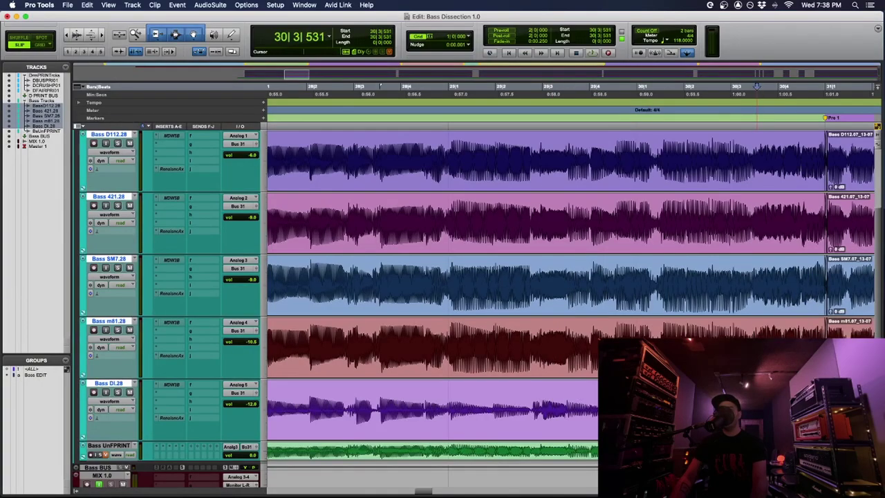
key(super+bracketright)
key(super+bracketright)
key(super+bracketright)
key(super+bracketright)
key(super+bracketright)
key(super+bracketright)
key(super+bracketright)
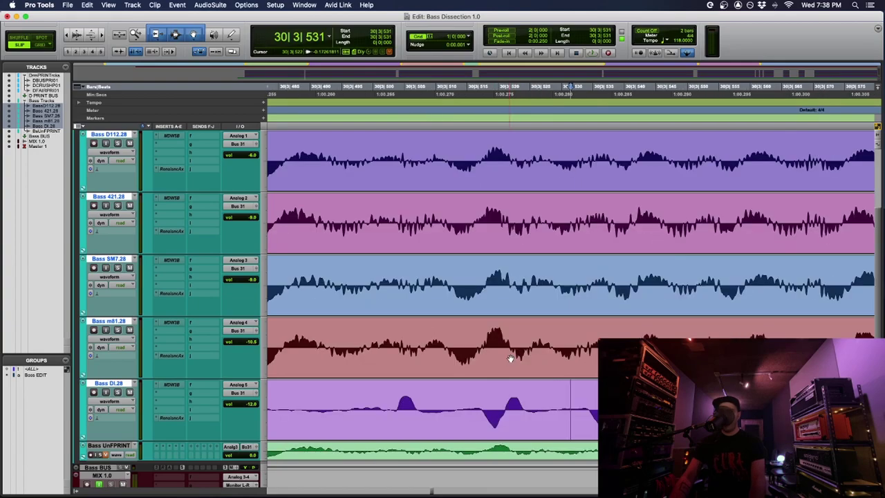
scroll(644, 359, right, 5)
scroll(644, 359, right, 3)
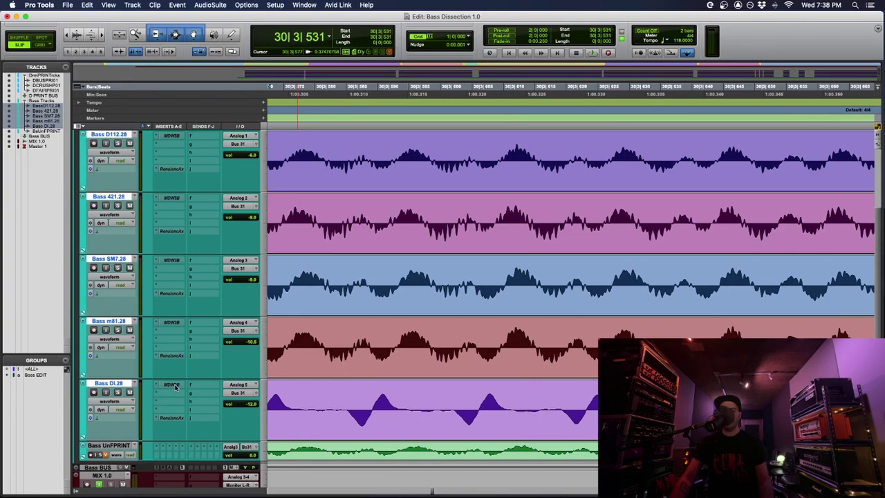
Step: Return to a song-section overview and place the cursor at 25|1|188 in V1 on the Bass m81 track
key(super+bracketleft)
key(super+bracketleft)
key(super+bracketleft)
key(super+bracketleft)
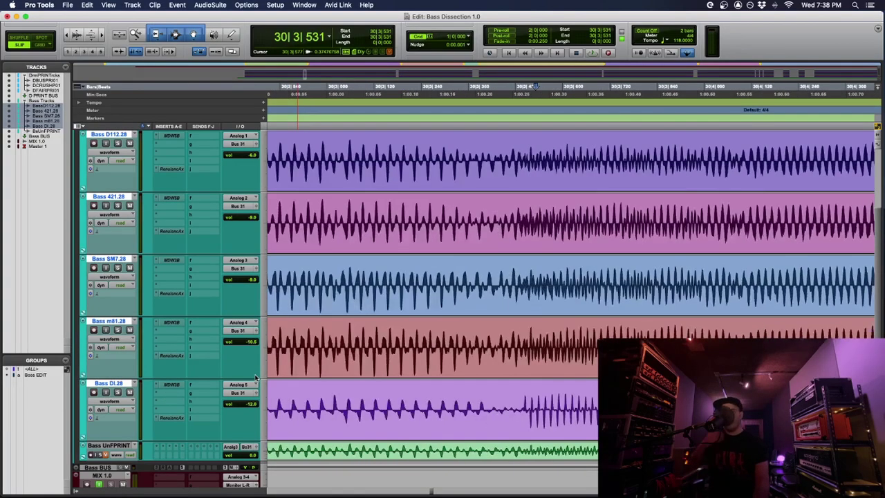
key(super+bracketleft)
key(super+bracketleft)
key(super+bracketleft)
key(super+bracketleft)
key(super+bracketleft)
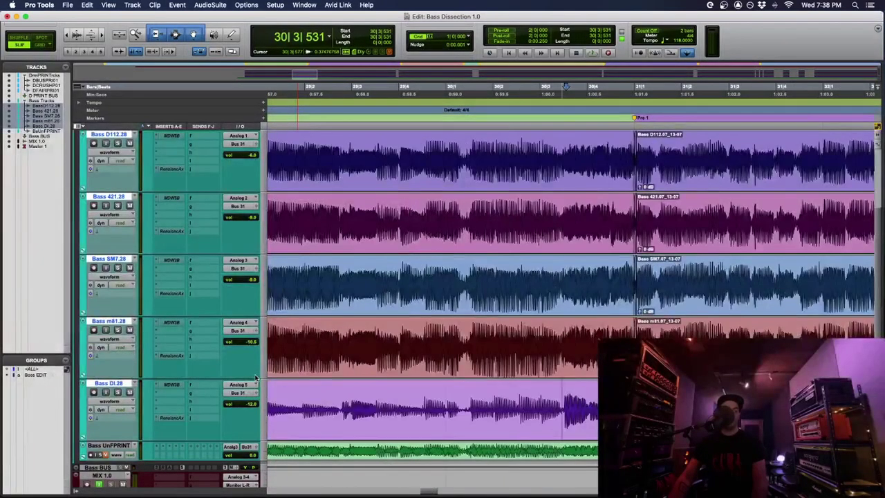
key(super+bracketleft)
key(super+bracketleft)
click(504, 331)
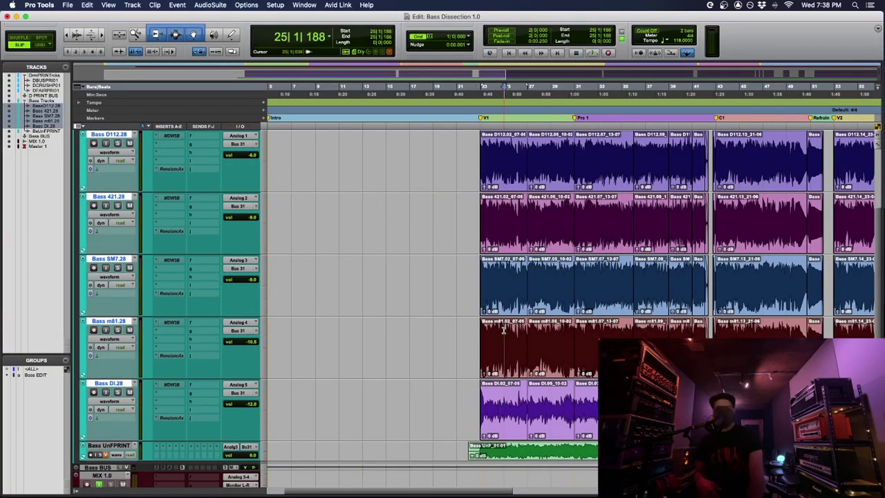
Step: Compare the five bass tracks' wave cycles around 25|1|188 at close range, and fit the whole session in view
key(super+bracketright)
key(super+bracketright)
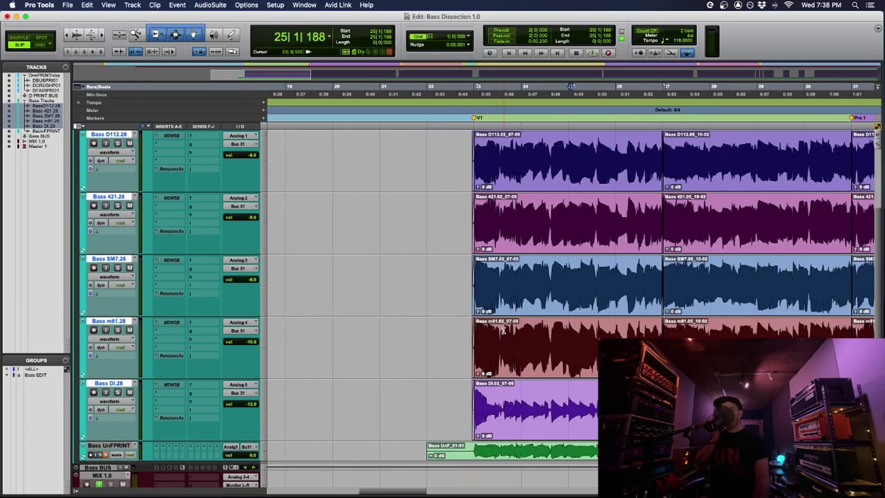
key(super+bracketright)
key(super+bracketright)
key(super+bracketright)
key(super+bracketright)
key(super+bracketright)
key(super+bracketright)
key(super+bracketright)
key(super+bracketright)
key(super+bracketright)
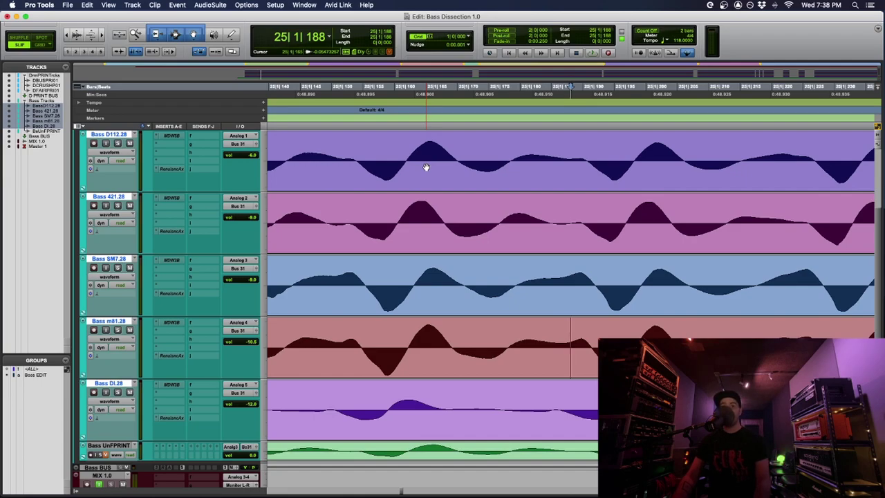
scroll(426, 167, down, 7)
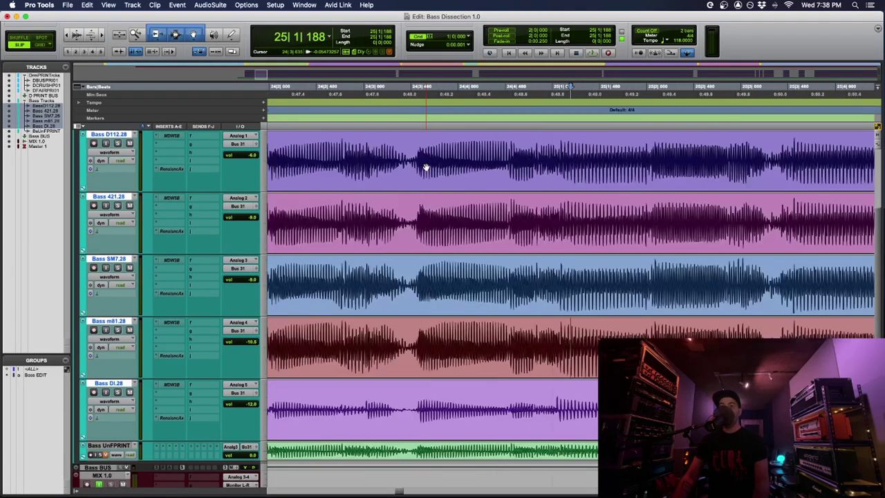
double_click(135, 34)
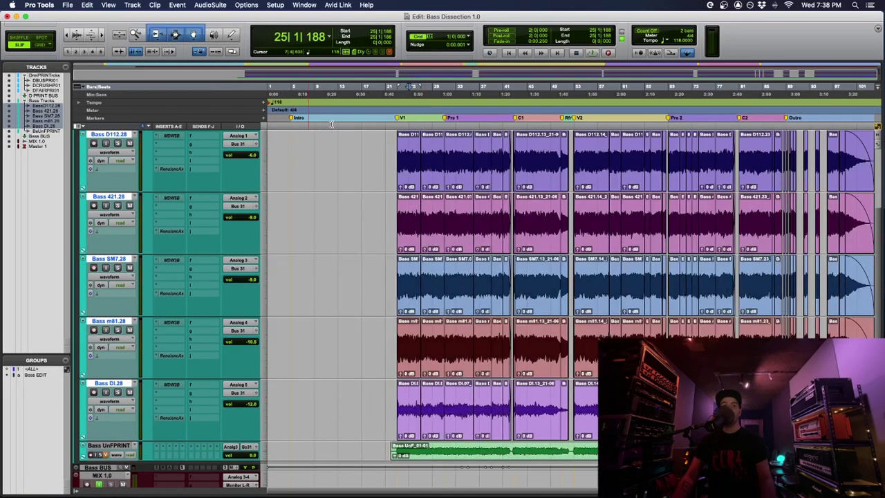
Step: Switch to Preview and reduce IMG_0087.HEIC until the whole photo of the four microphones fits in view
key(super+Tab)
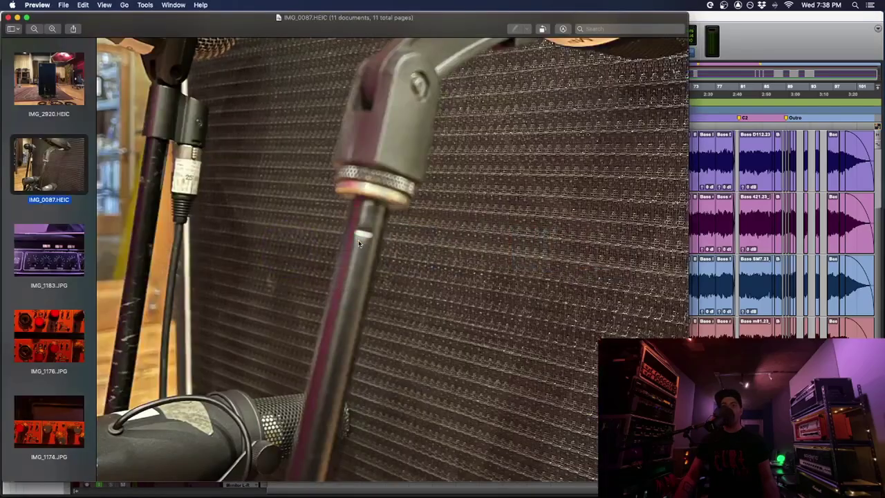
click(36, 29)
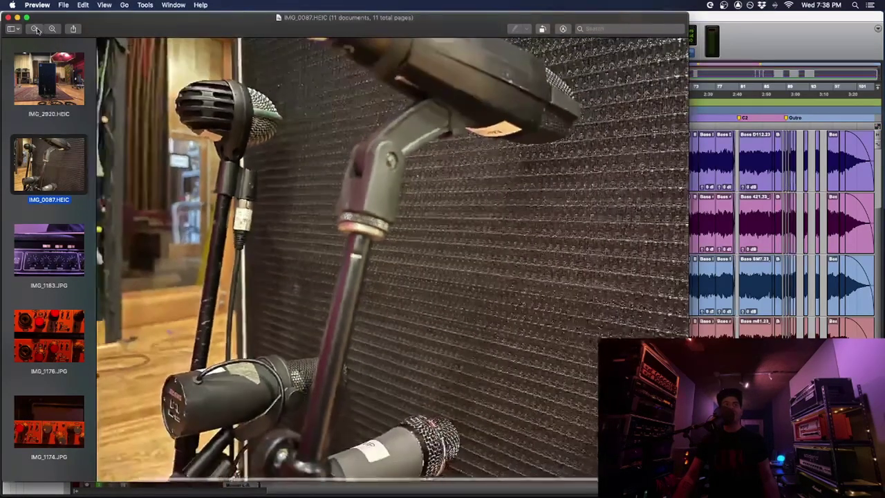
click(36, 30)
click(36, 29)
click(52, 29)
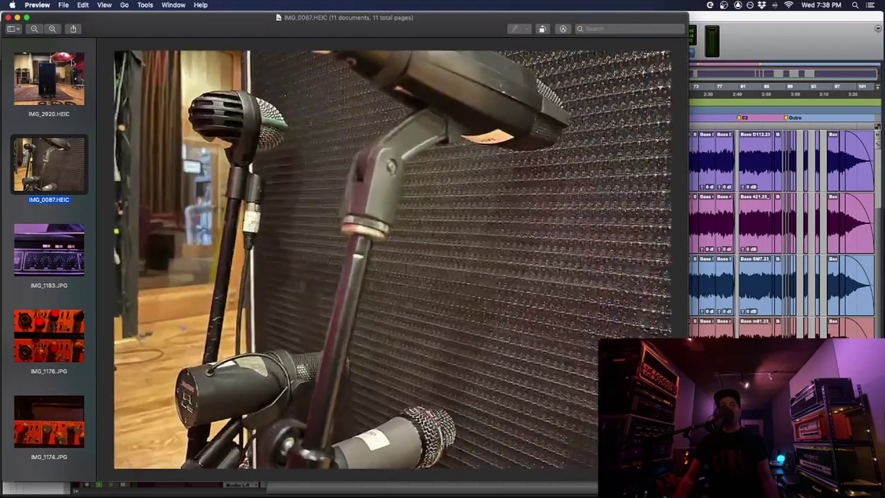
Step: Open IMG_2920.HEIC and reduce it until the whole bass cabinet and surrounding room are in view
key(Up)
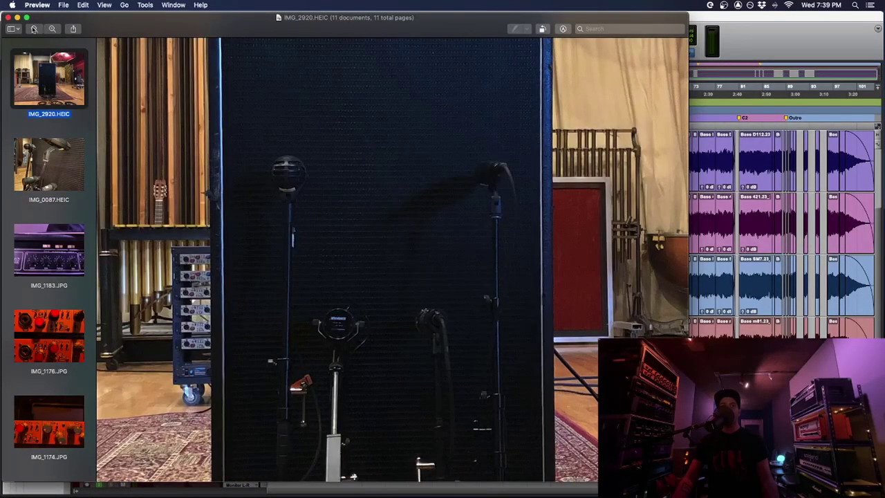
click(33, 29)
click(33, 29)
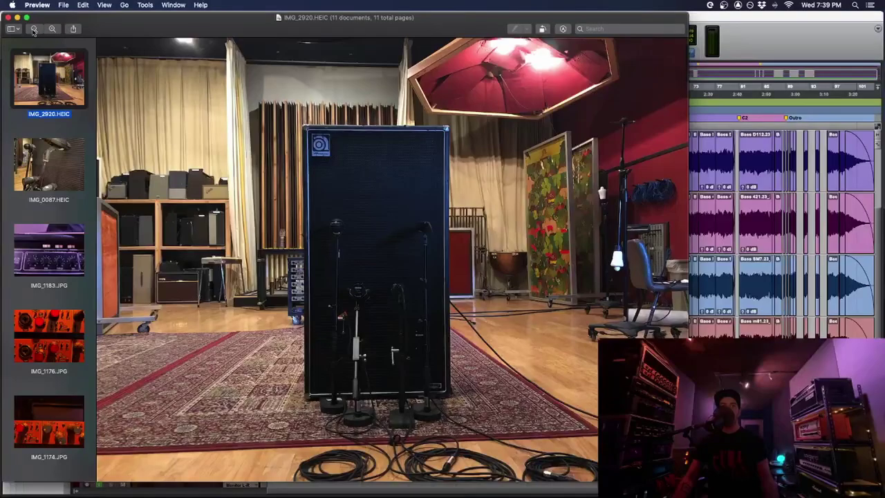
click(34, 29)
click(52, 29)
Step: Review the microphone close-up IMG_0087.HEIC and the amplifier control panel photo IMG_1183.JPG
click(75, 175)
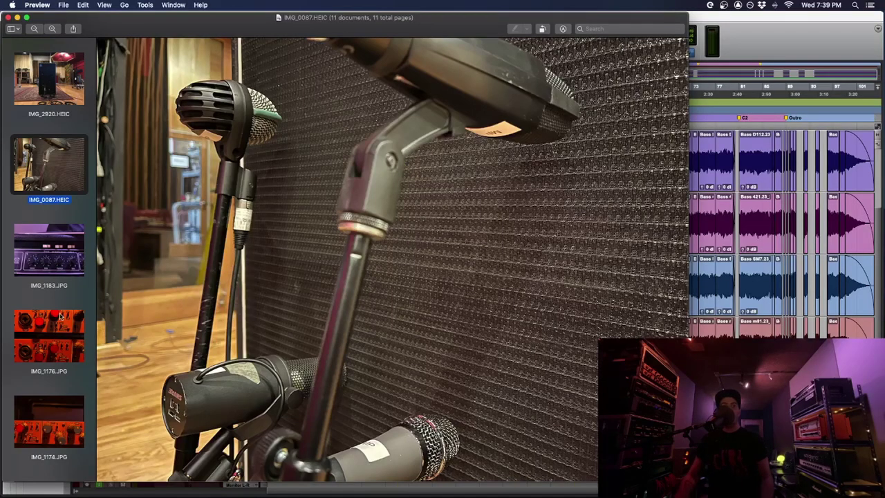
click(57, 262)
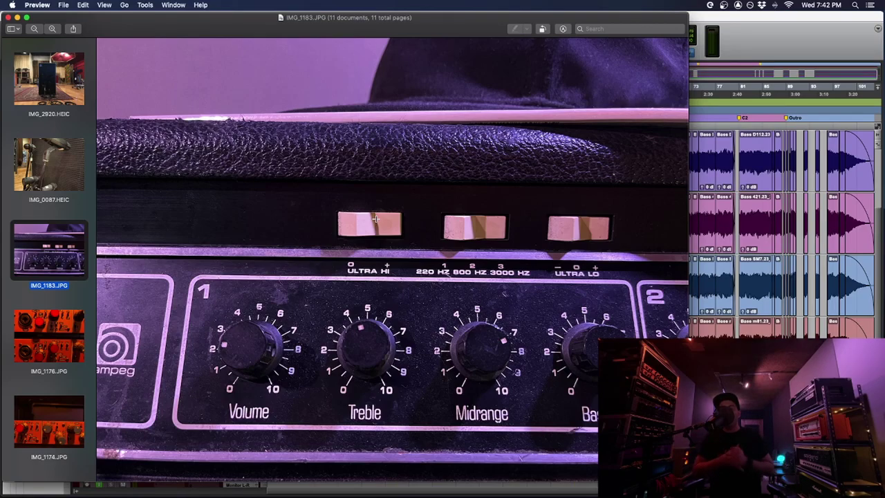
Step: Switch to Pro Tools, increase the height of the Bass UnFPRINT track and select that track
key(super+Tab)
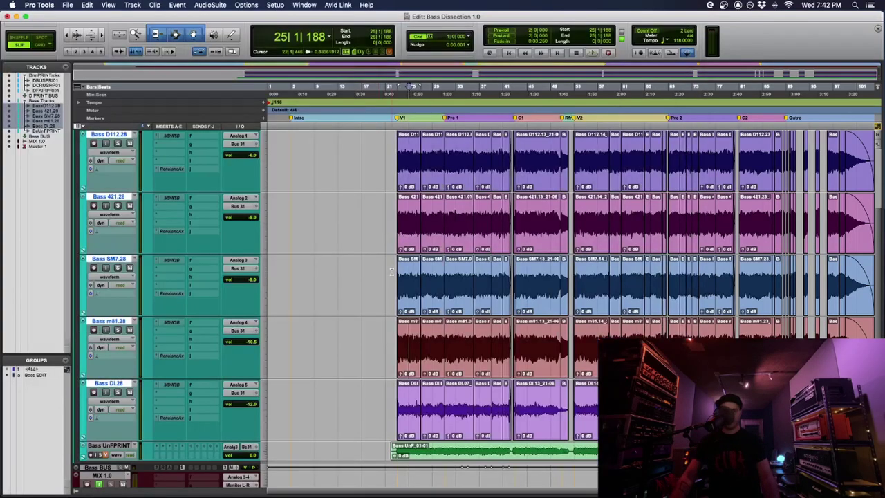
scroll(110, 322, down, 3)
drag(110, 323, 114, 366)
click(110, 311)
Step: In the mixer, route the Bass BUS output to Analog 3-4, and unmute and solo the Bass UnFPRINT track
key(super+equal)
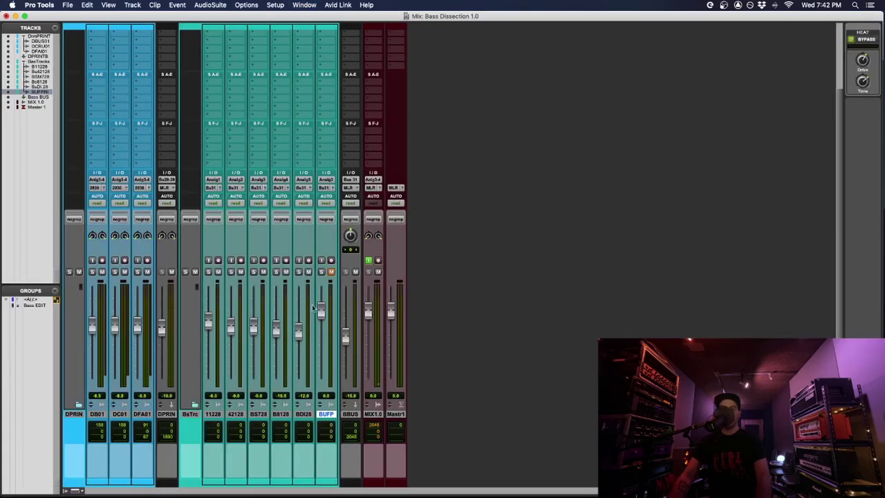
click(351, 188)
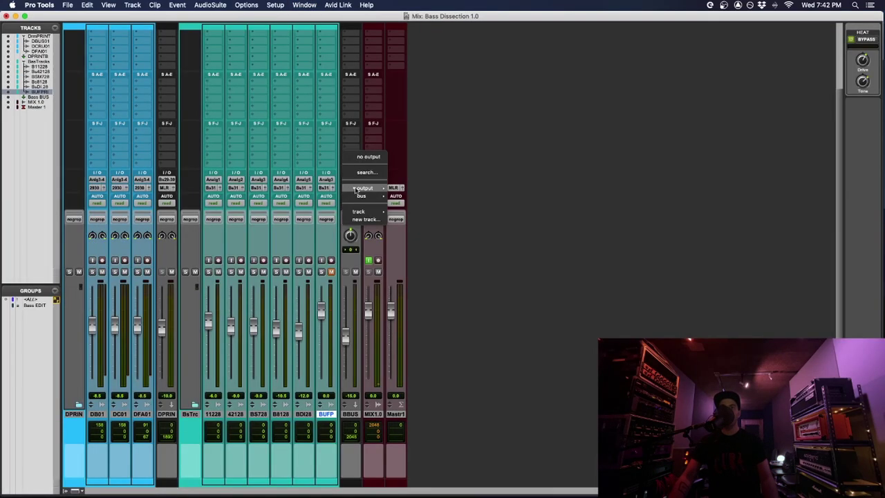
click(327, 220)
click(331, 272)
click(321, 272)
Step: Audition the soloed Bass UnFPRINT track from 25|1|188 in V1 and from 33|2|792 in Pre 1
key(space)
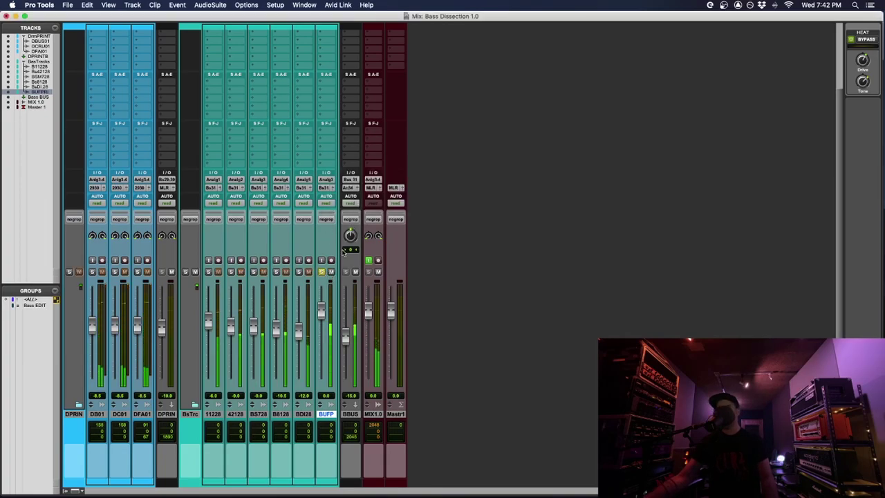
key(super+equal)
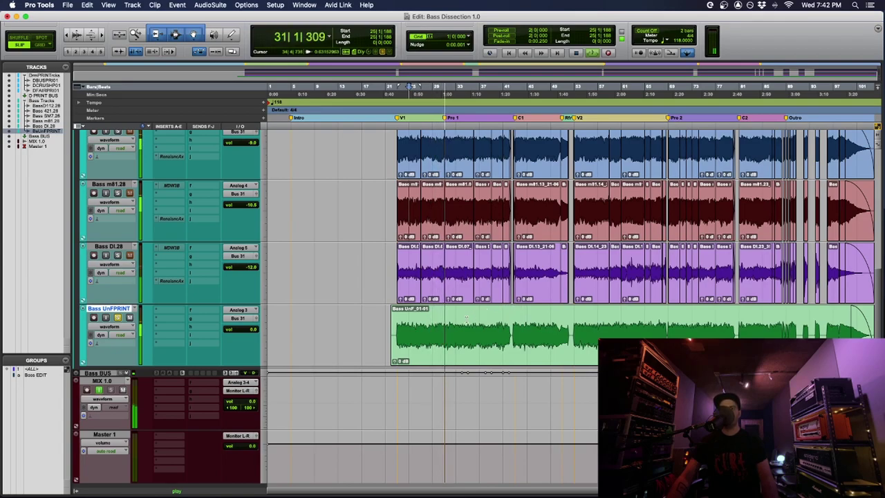
key(space)
click(458, 320)
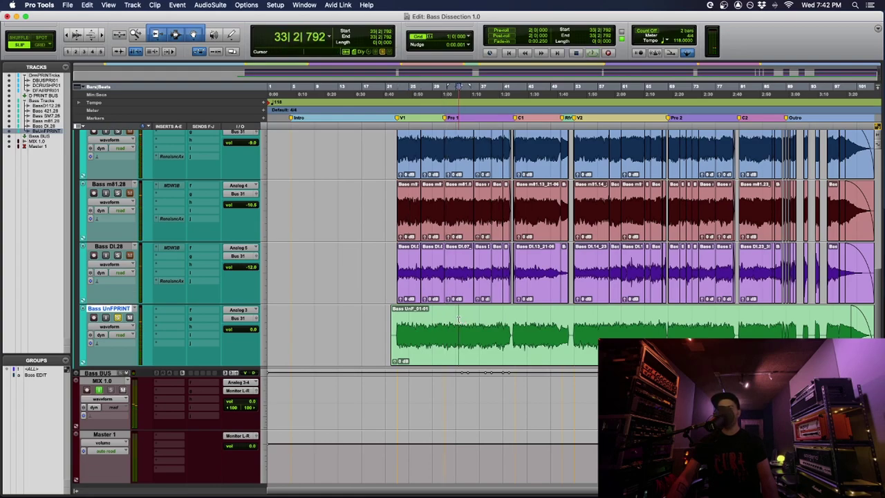
key(space)
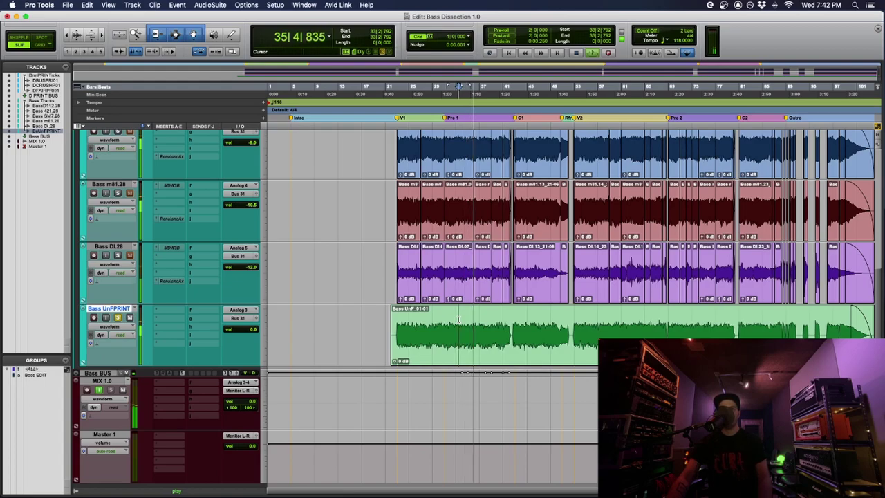
key(space)
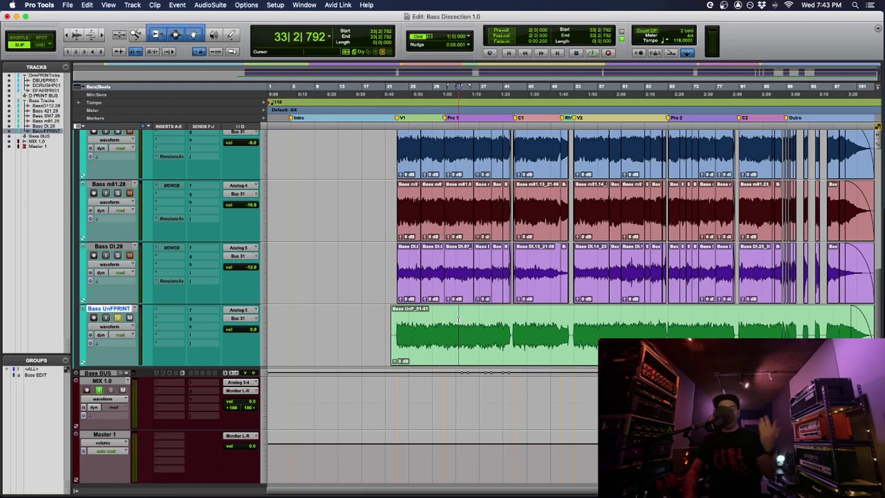
Step: Examine the plug-in inserts on the drum, bass and bus channels in the mixer, and return to the Edit window
key(super+equal)
scroll(428, 118, up, 5)
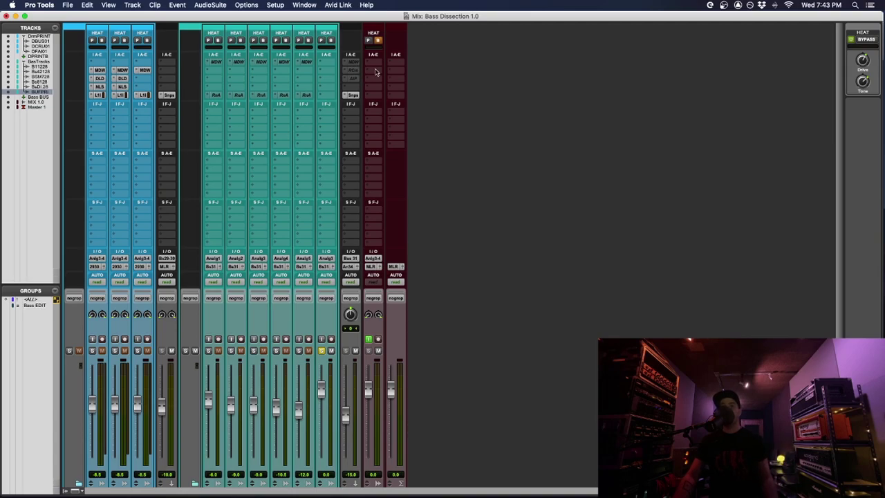
scroll(383, 84, down, 5)
scroll(383, 84, up, 5)
key(super+equal)
key(super+equal)
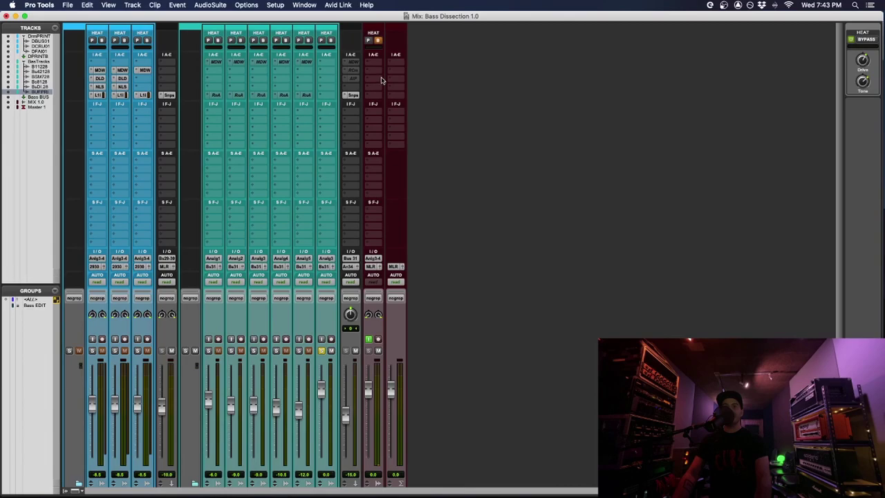
key(super+equal)
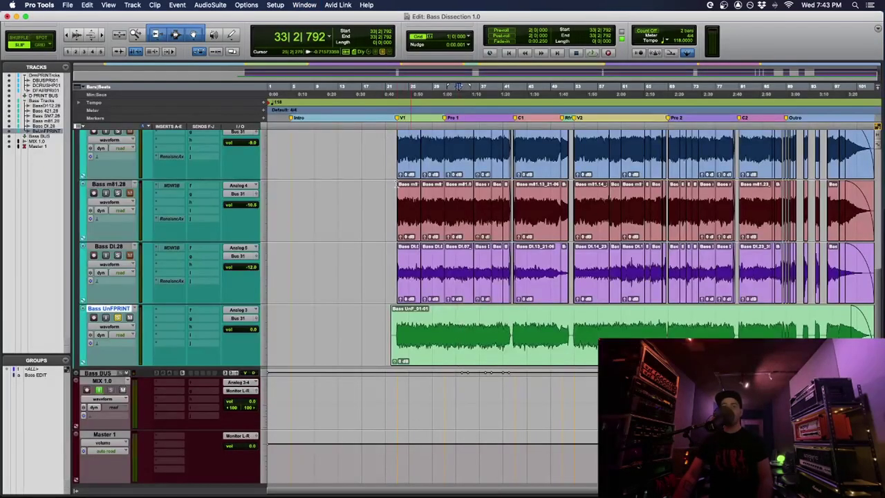
Step: Consult the amplifier photo IMG_1183.JPG in Preview, and return to Pro Tools to expand the Bass BUS track's height
key(super+Tab)
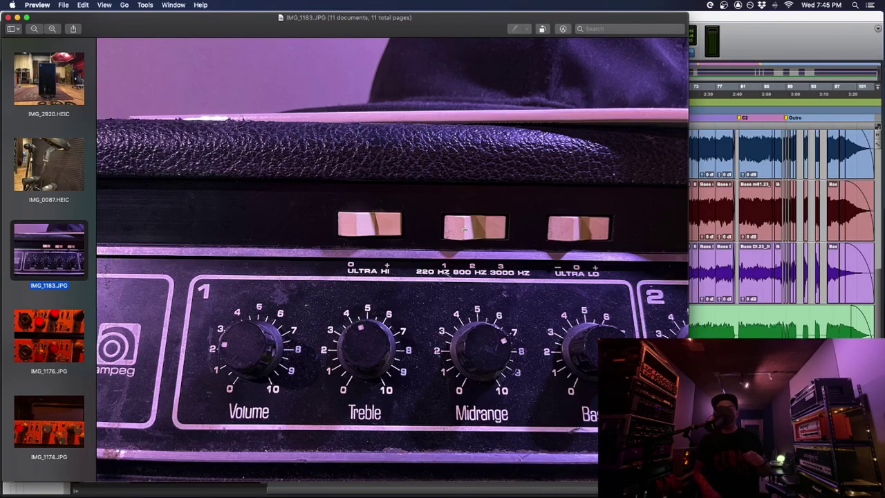
key(super+Tab)
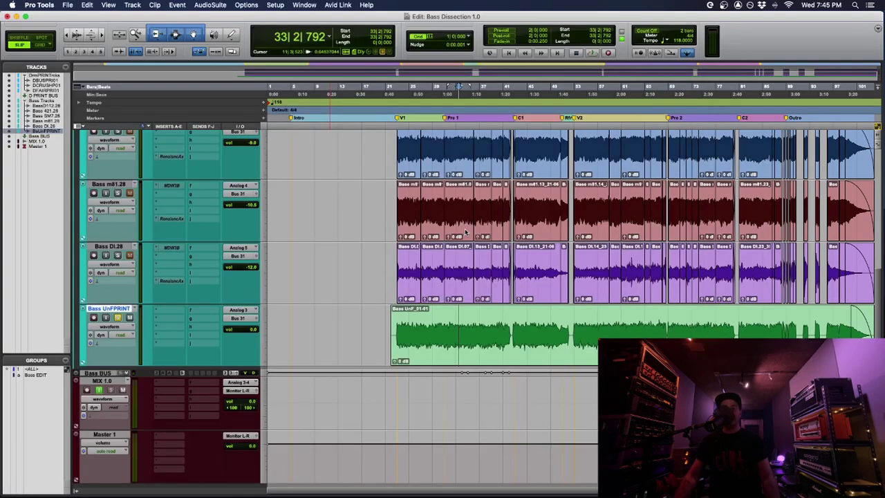
drag(163, 378, 164, 408)
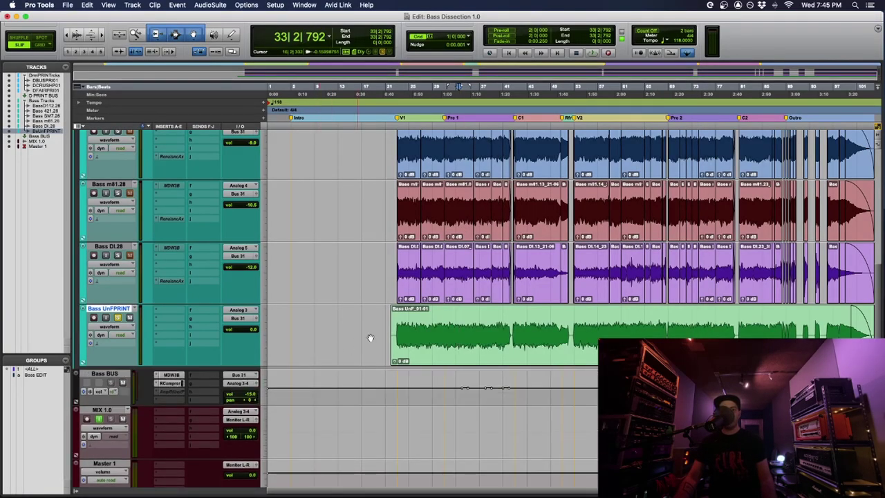
Step: Audition the soloed Bass UnFPRINT track twice from 33|2|792 in Pre 1
key(space)
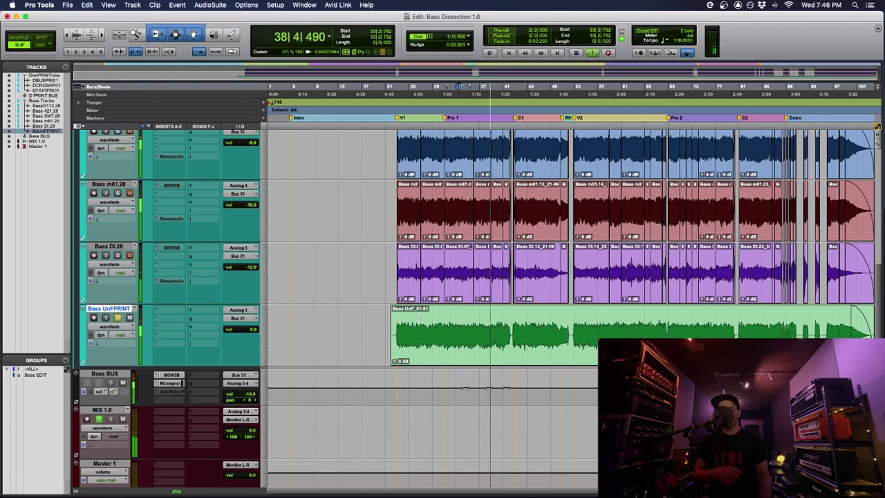
key(space)
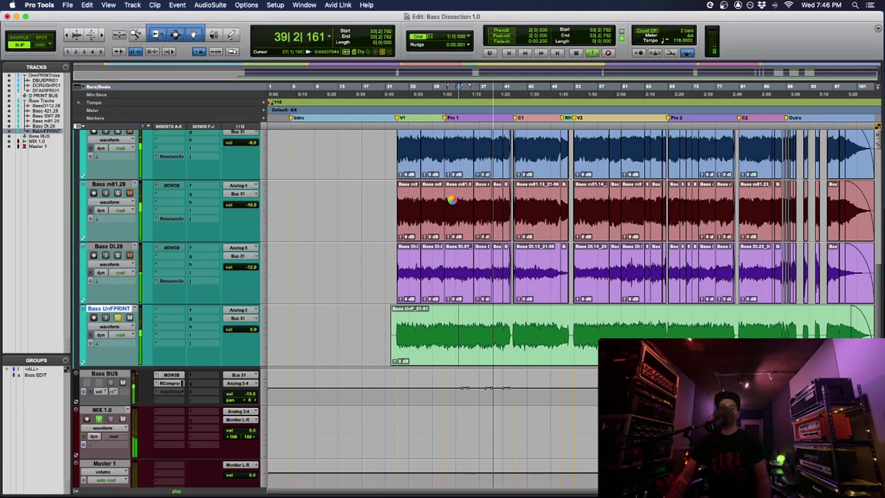
click(523, 213)
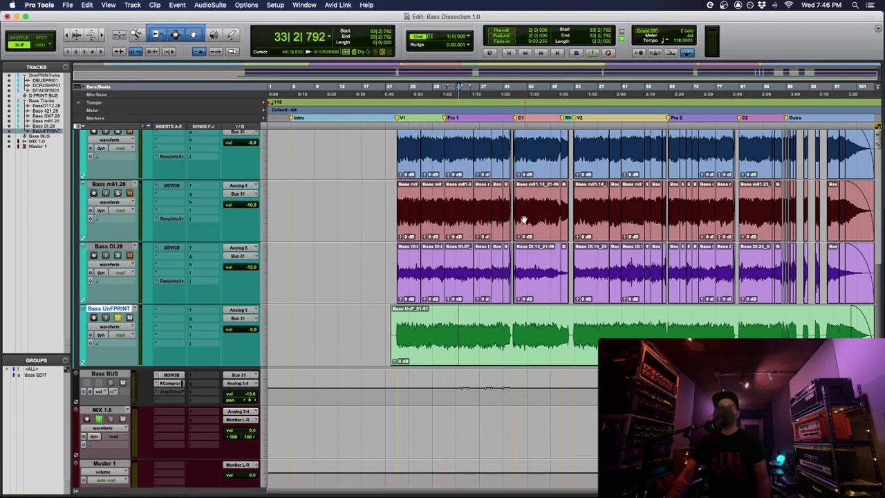
key(space)
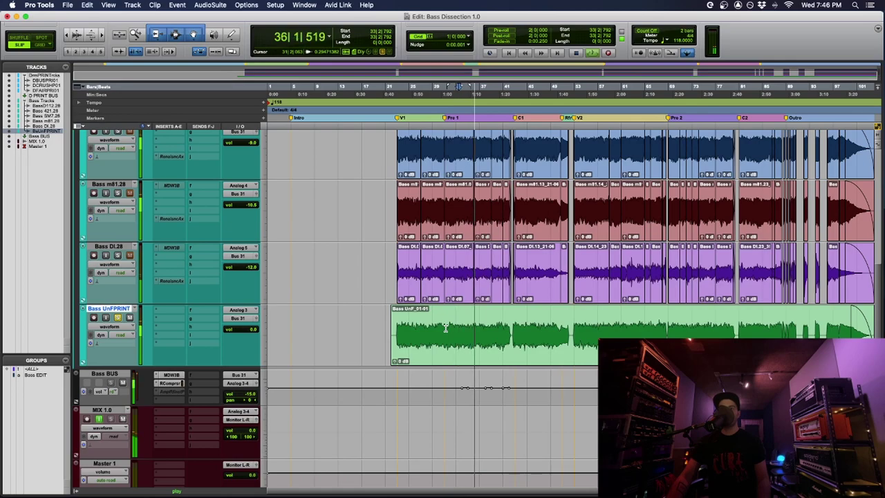
key(space)
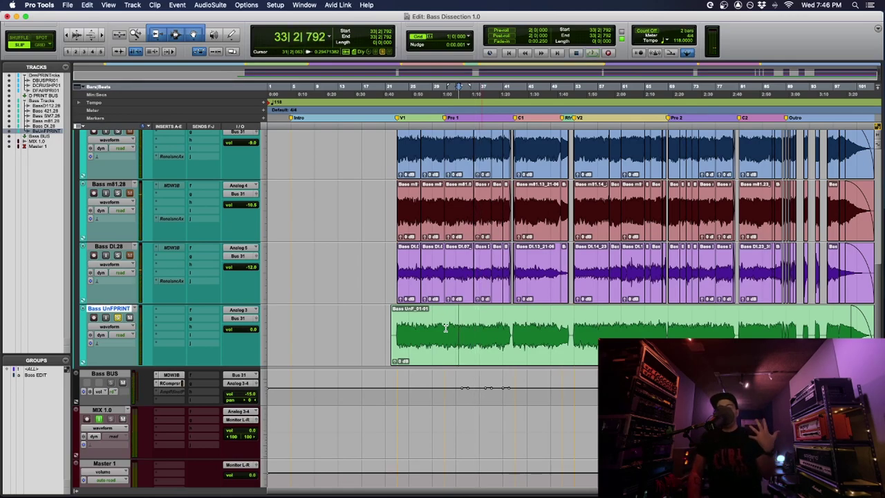
Step: Recheck IMG_1183.JPG in Preview, and audition Bass UnFPRINT in Pro Tools from 33|2|792 and from 42|3|410 just before C1
key(super+Tab)
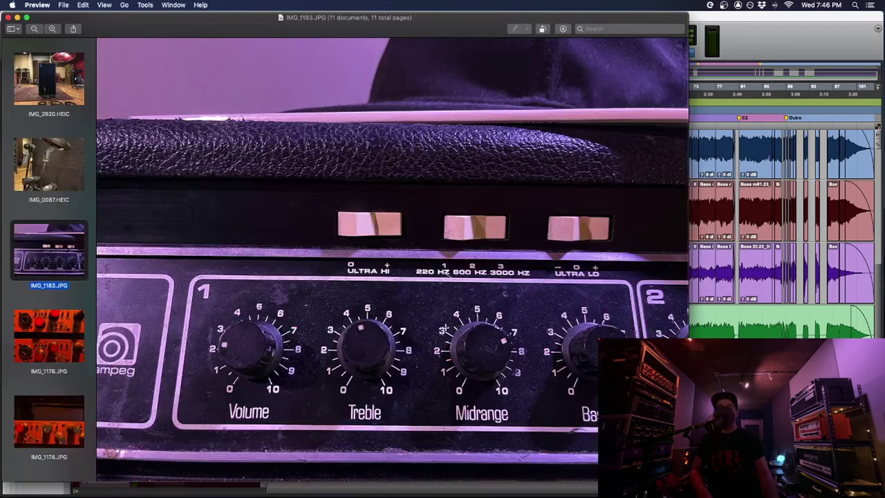
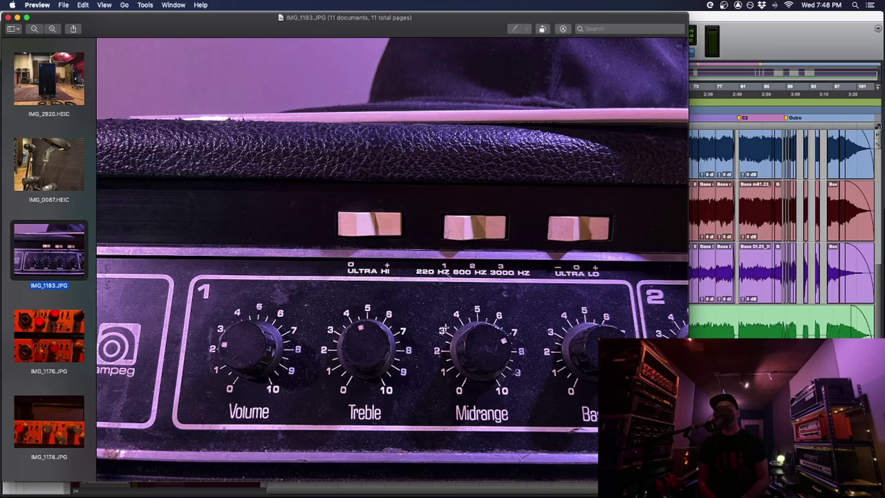
key(super+Tab)
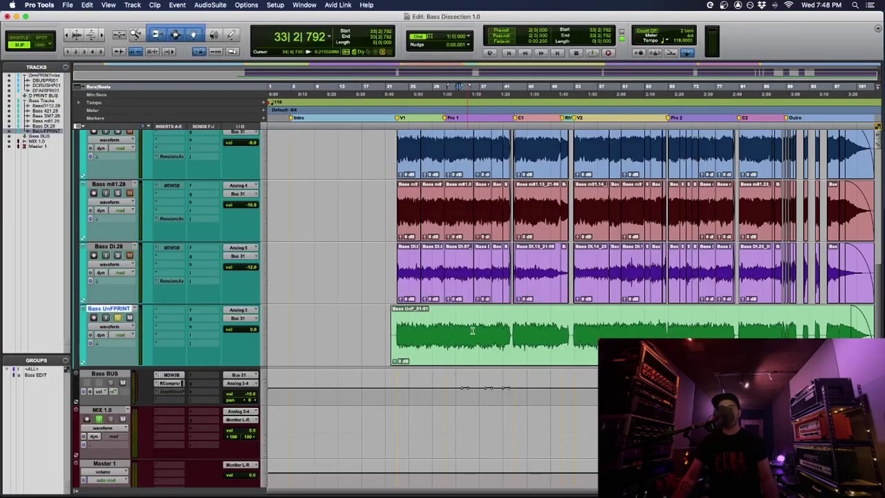
key(space)
key(space)
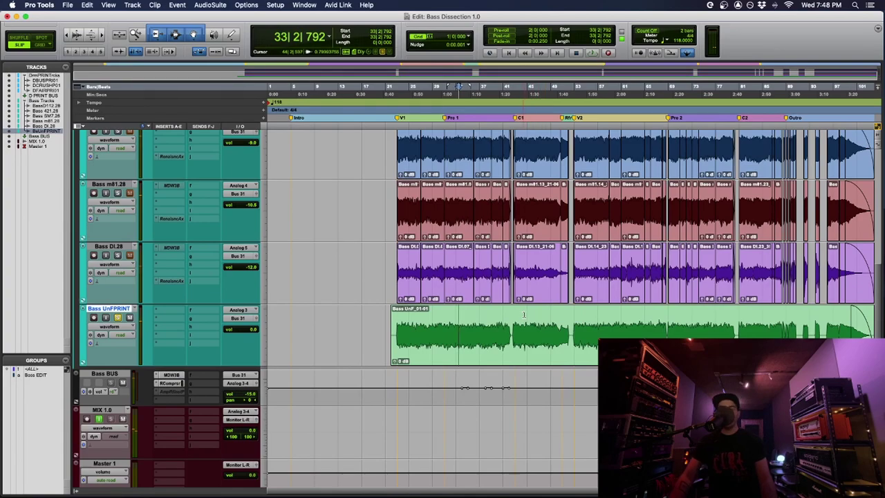
click(512, 314)
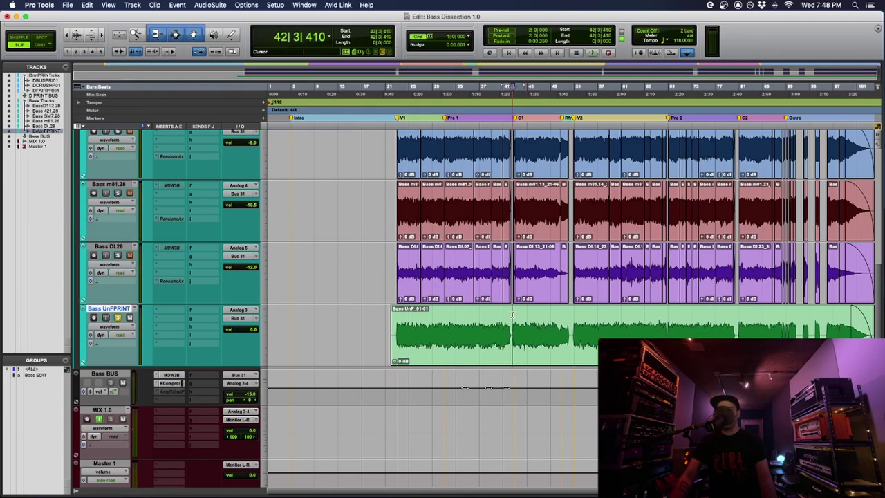
key(space)
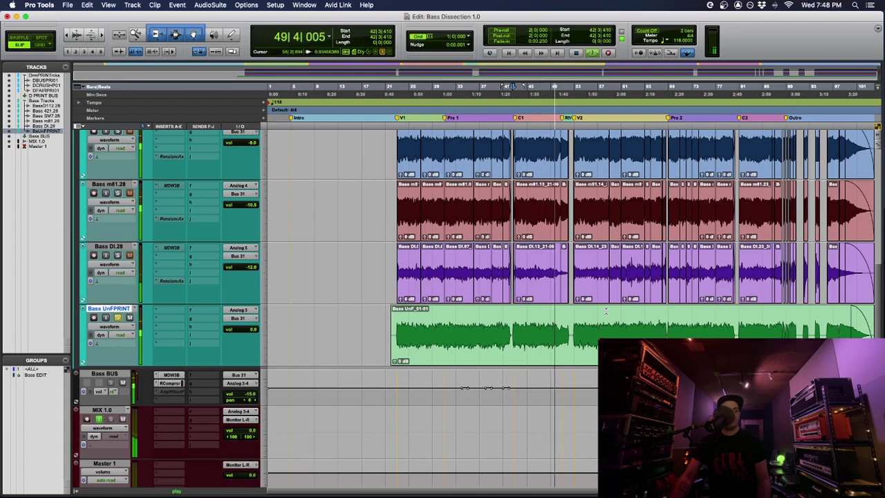
key(space)
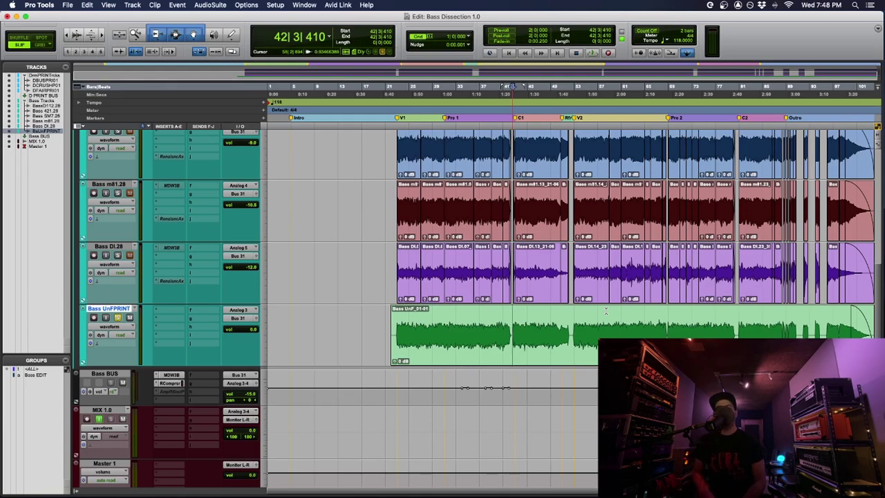
Step: Enlarge the Bass BUS track further, and revisit the amplifier photo IMG_1183.JPG in Preview before returning to Pro Tools
drag(106, 404, 108, 418)
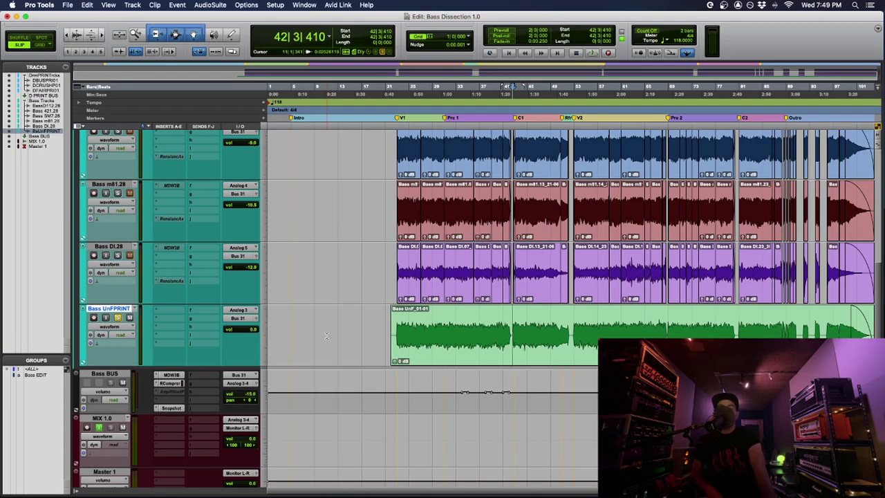
key(super+Tab)
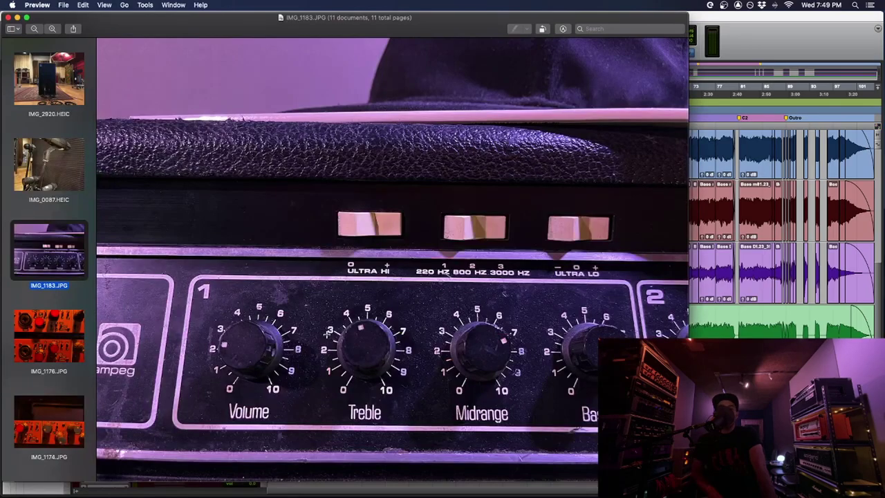
key(super+Tab)
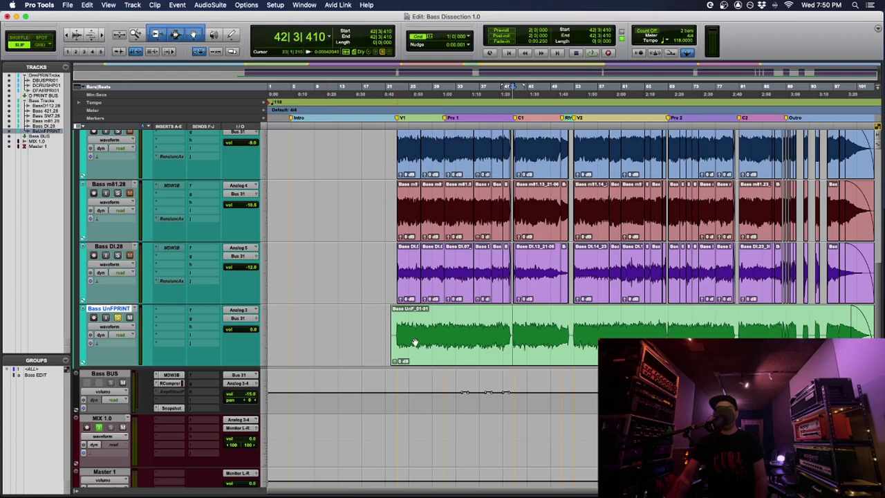
Step: In Grid mode, highlight the Bass BUS volume automation from 33|1|000 to 43|1|000, and place the cursor at 33|1|000
key(F3)
key(F4)
drag(457, 395, 512, 392)
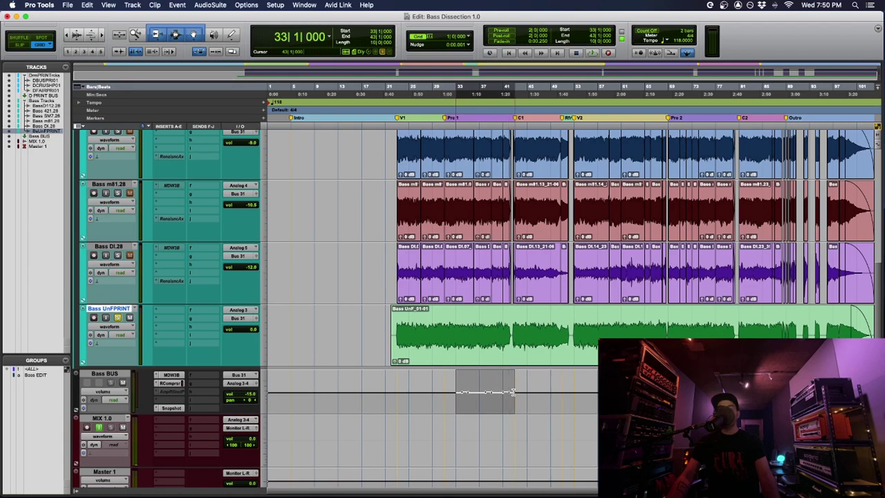
click(456, 394)
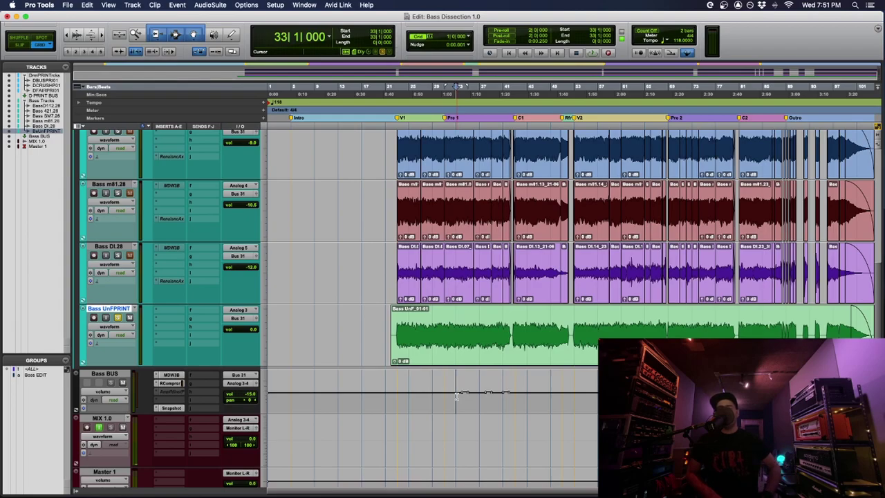
Step: Select the Bass D112.28 track among the individual bass tracks
scroll(456, 395, up, 6)
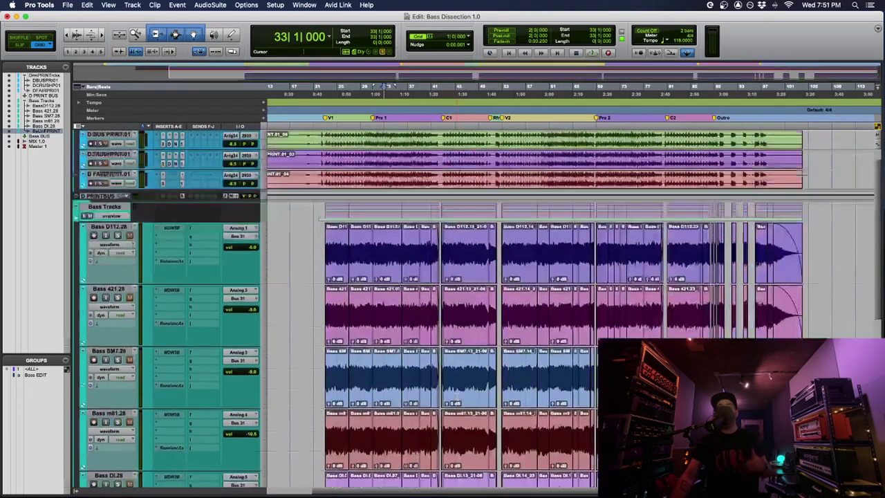
scroll(456, 395, down, 3)
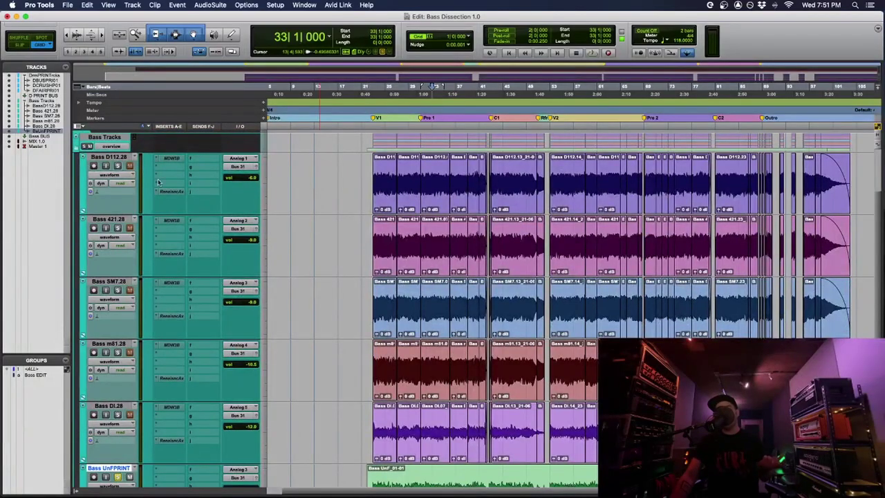
click(123, 159)
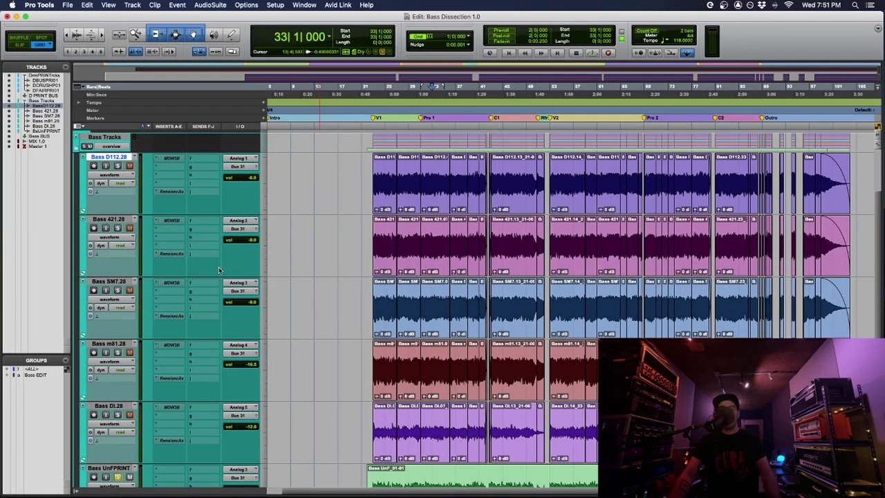
Step: Switch to Preview to review the cabinet photo IMG_2920.HEIC and amplifier photo IMG_1183.JPG, and return to Pro Tools
key(super+Tab)
key(Up)
key(Up)
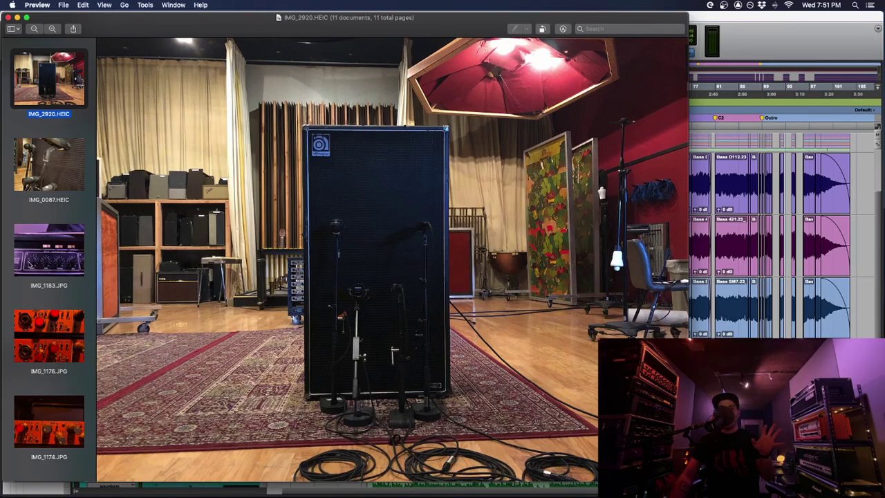
click(49, 255)
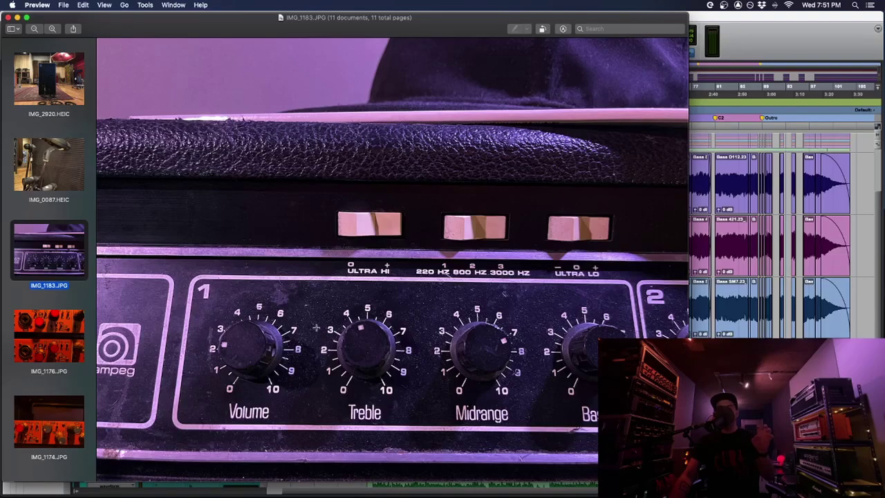
click(54, 337)
click(61, 282)
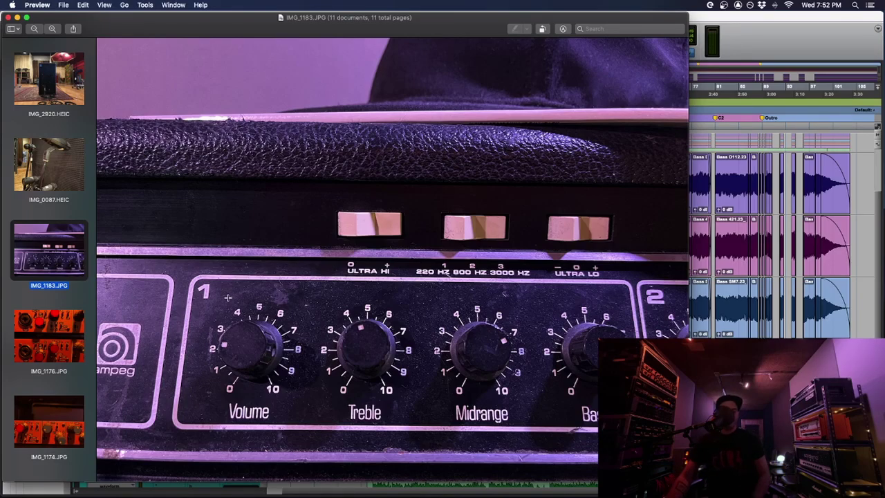
key(super+Tab)
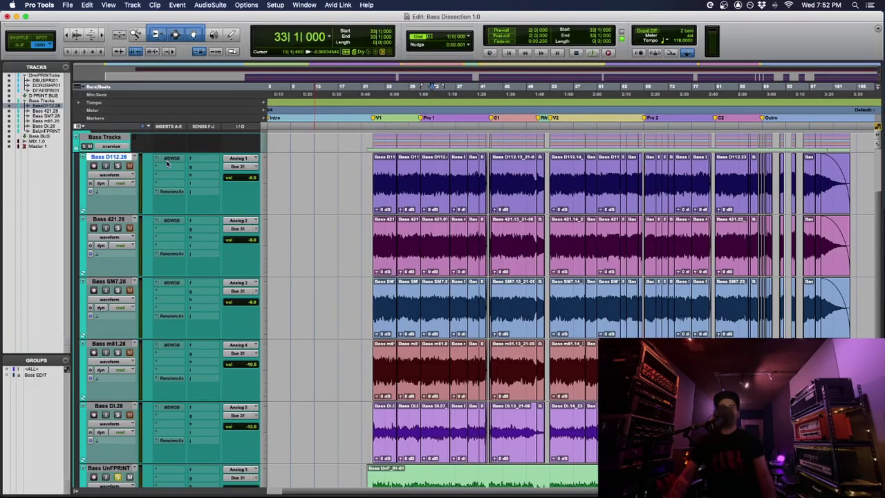
Step: Route the Bass BUS output to Monitor L-R in the Mix window
scroll(158, 286, down, 5)
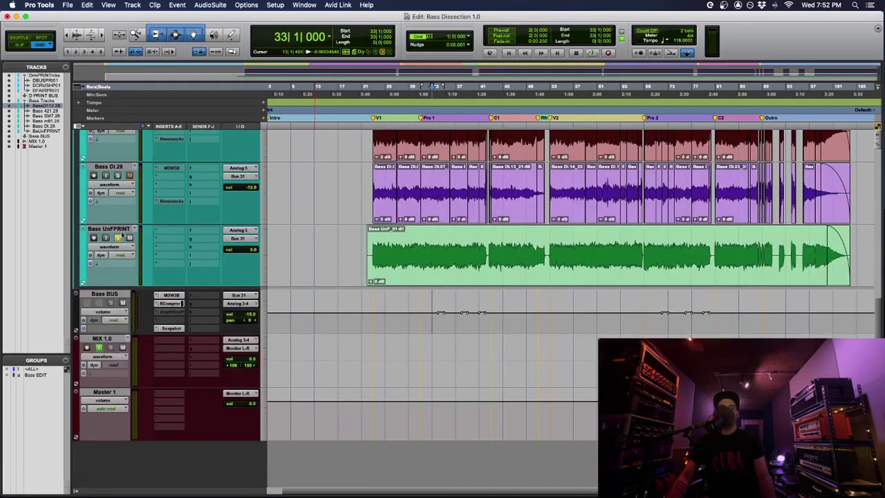
key(super+equal)
scroll(306, 283, down, 2)
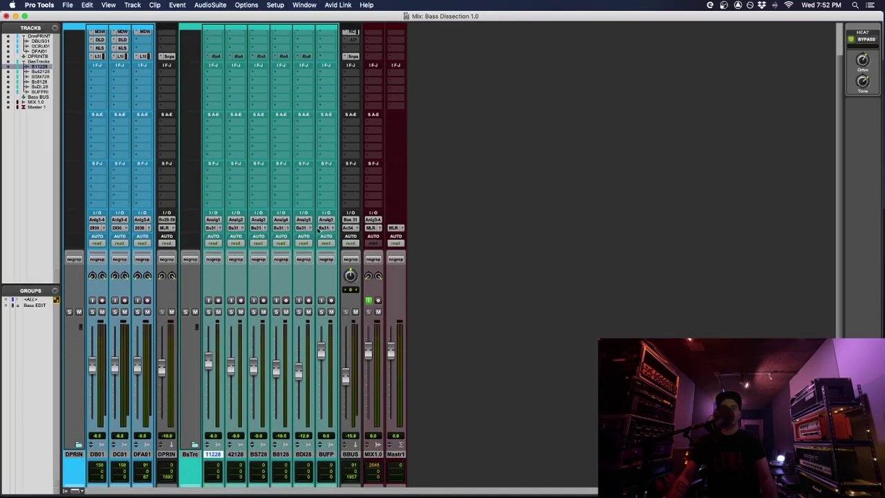
click(351, 227)
click(420, 231)
scroll(353, 373, down, 2)
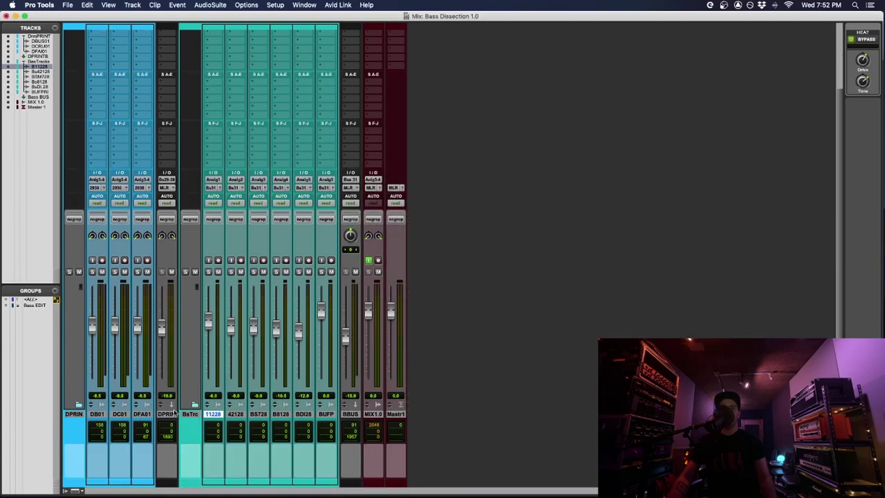
Step: Mute Bass UnFPRINT, solo Bass D112.28, and audition it in the Edit window from 22|4|801 just before V1
click(326, 413)
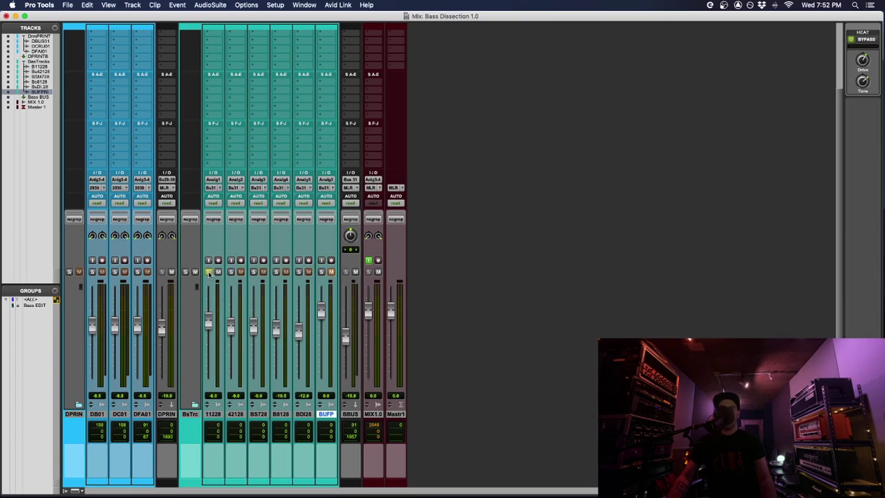
key(super+equal)
scroll(304, 292, up, 3)
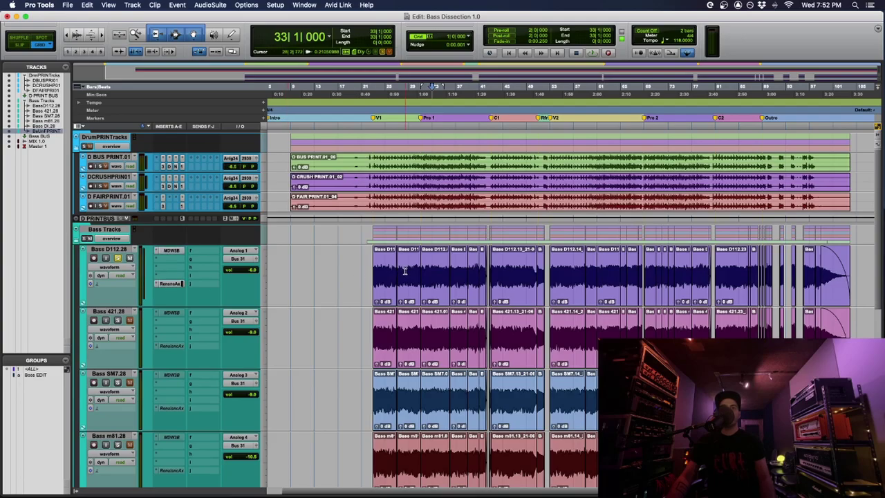
click(318, 264)
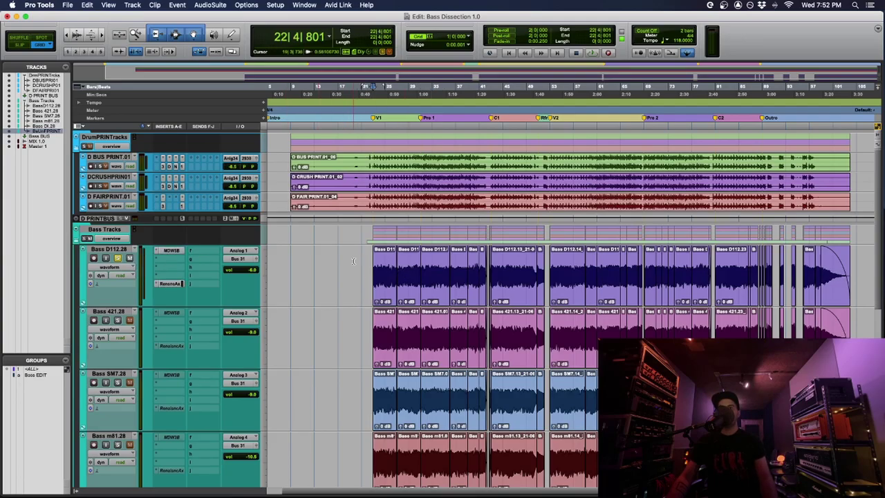
key(space)
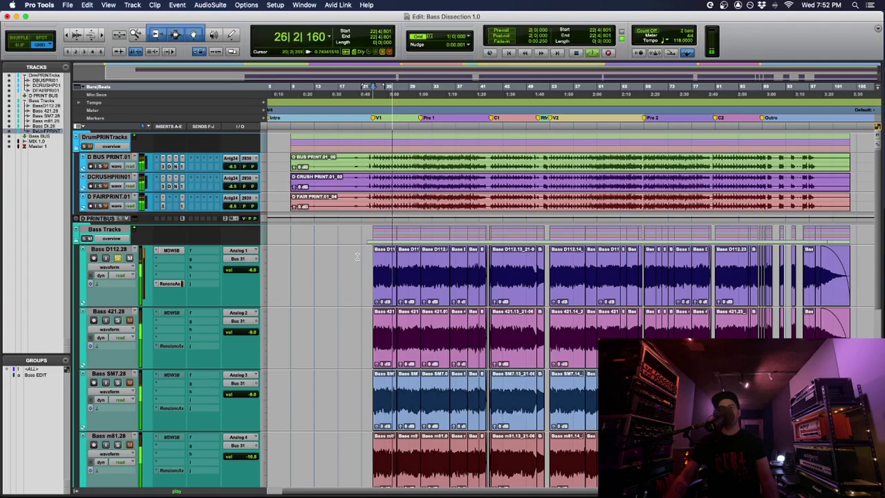
key(space)
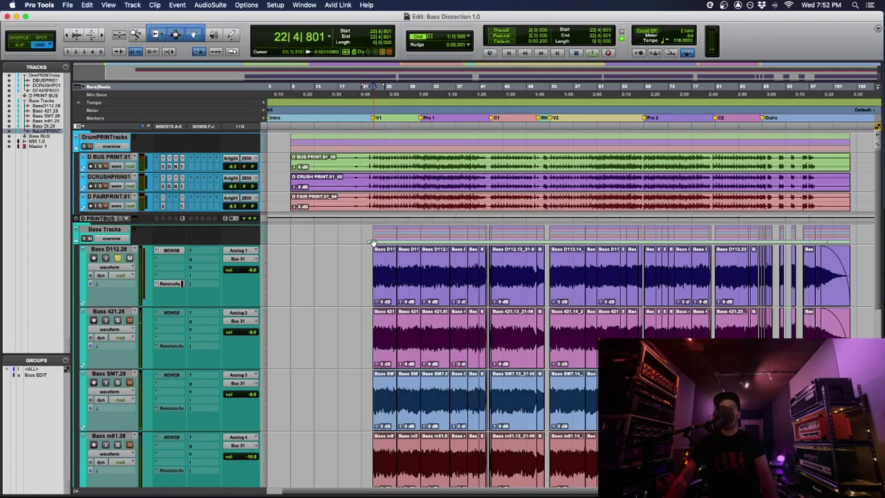
Step: Switch to Preview and examine the preamp gain, trim and pad settings in IMG_1176.JPG
key(super+Tab)
scroll(67, 293, down, 1)
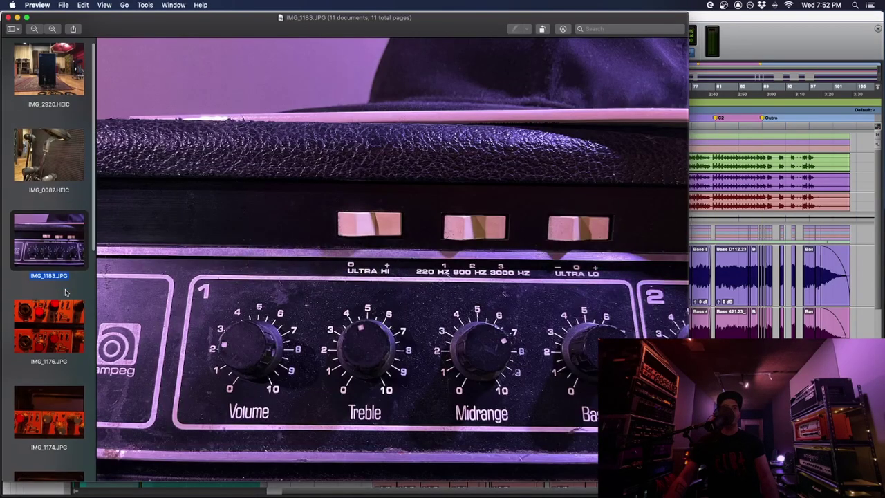
click(48, 304)
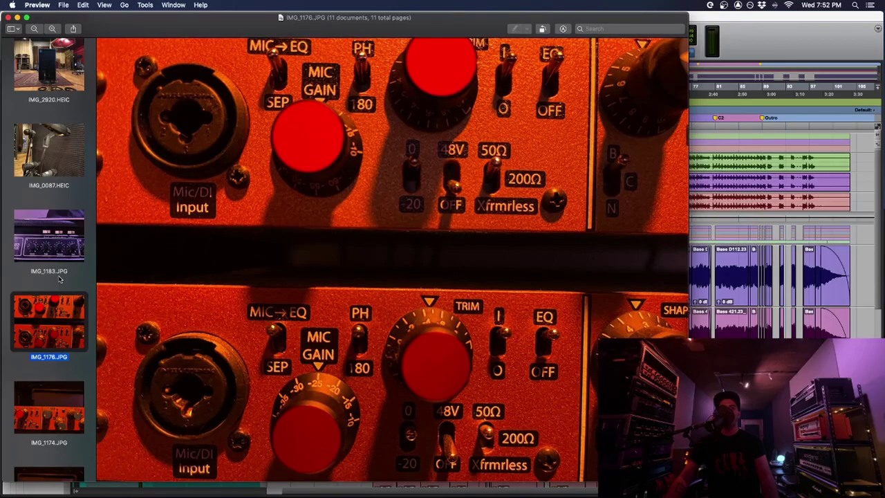
scroll(59, 278, down, 2)
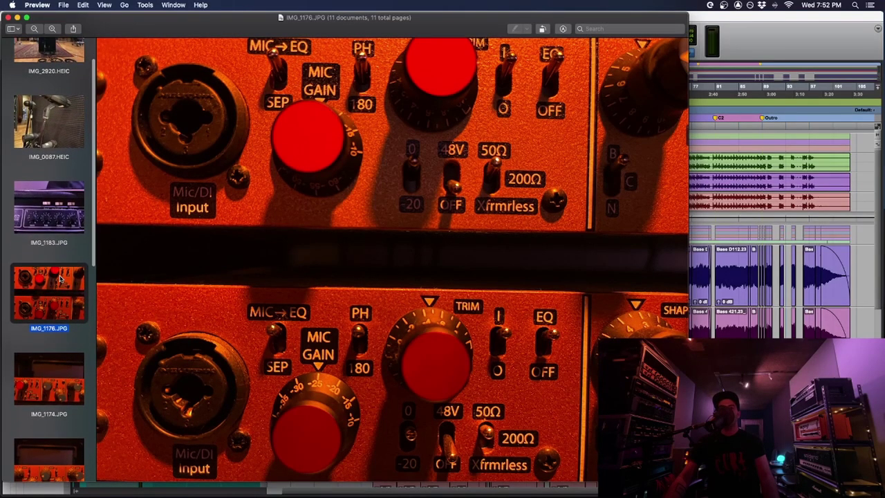
scroll(59, 278, up, 3)
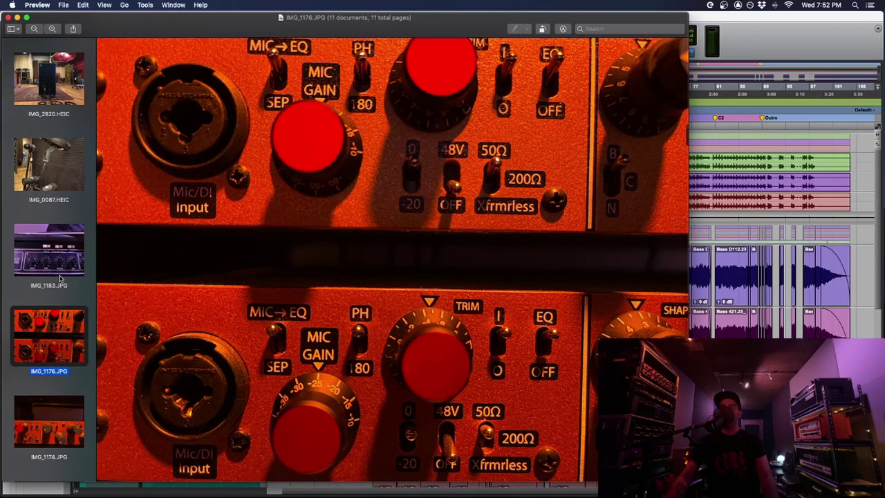
scroll(59, 278, down, 1)
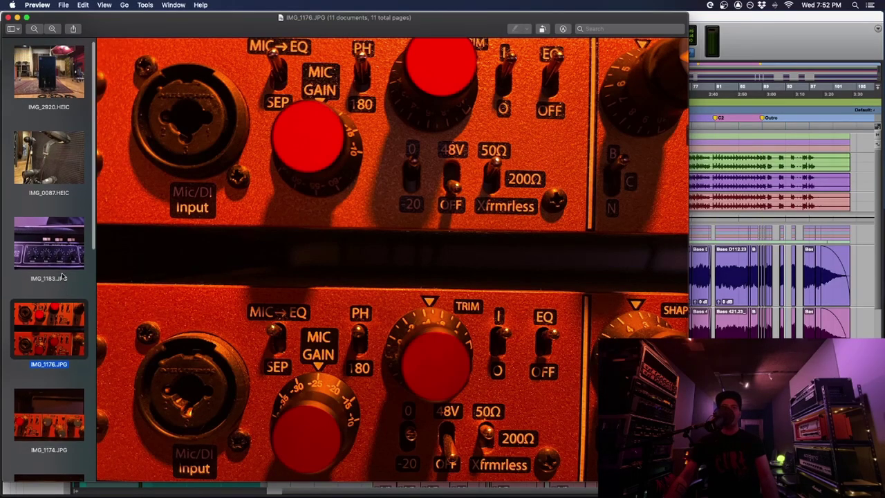
scroll(62, 277, down, 3)
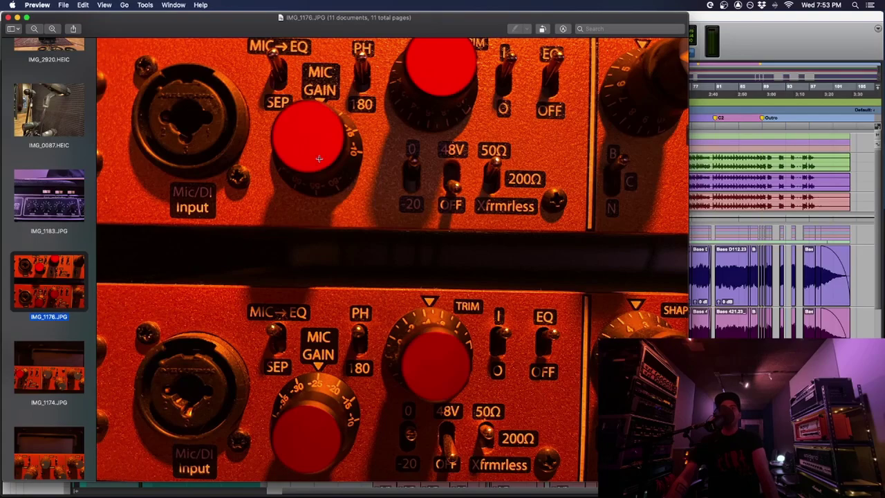
scroll(46, 378, down, 2)
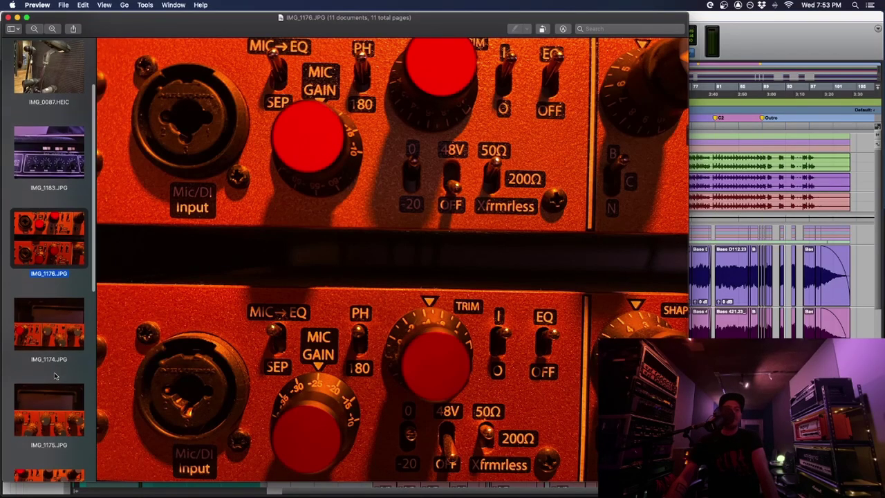
Step: View the preamp photos IMG_1174.JPG, IMG_1175.JPG, IMG_1177.JPG and IMG_1178.JPG, and return to IMG_1176.JPG
click(54, 339)
scroll(54, 352, down, 1)
click(55, 387)
scroll(58, 408, down, 1)
click(57, 415)
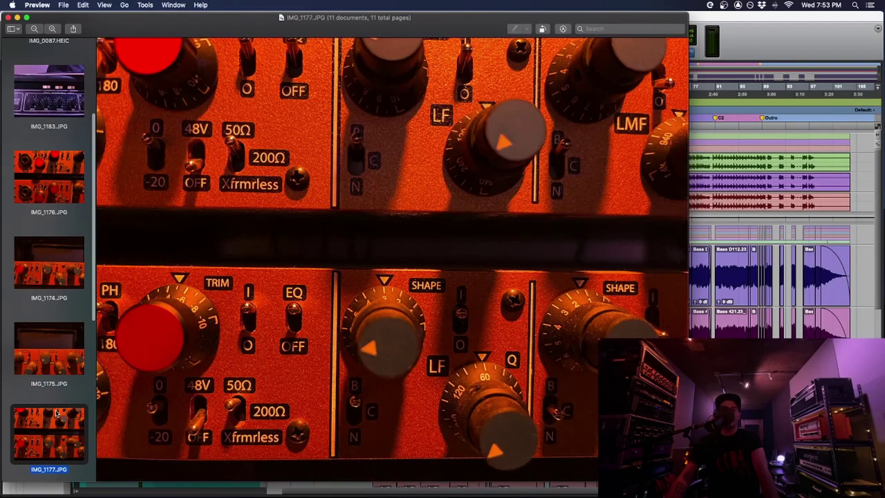
scroll(57, 413, down, 3)
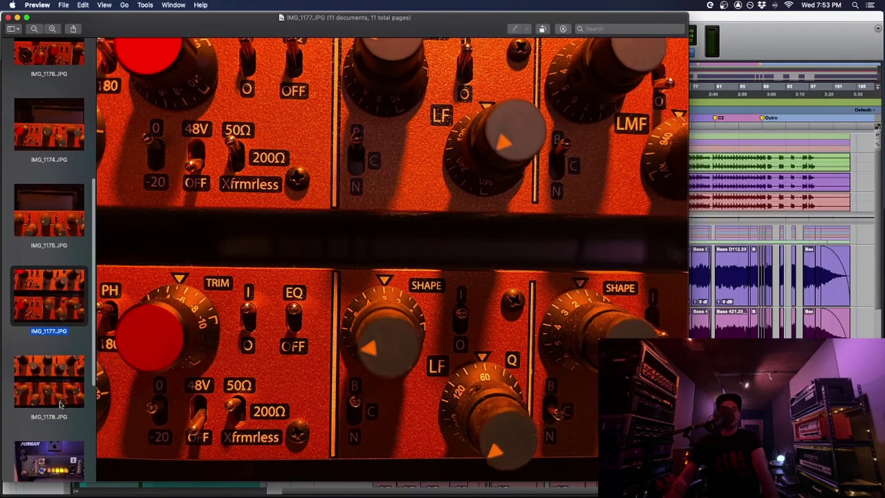
click(60, 387)
scroll(60, 387, up, 3)
click(61, 190)
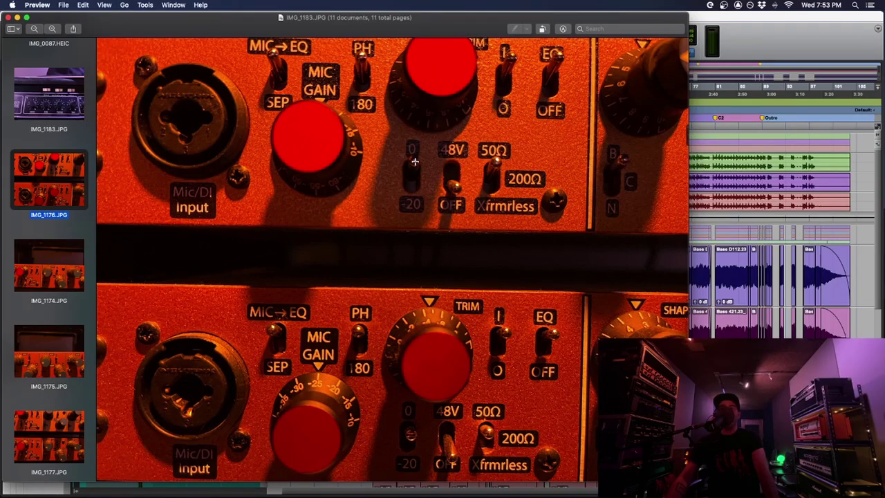
Step: Recheck the amplifier photo IMG_1183.JPG, return to IMG_1176.JPG, and browse the remaining gear photo thumbnails
key(Up)
key(Down)
scroll(55, 418, down, 1)
scroll(55, 418, down, 10)
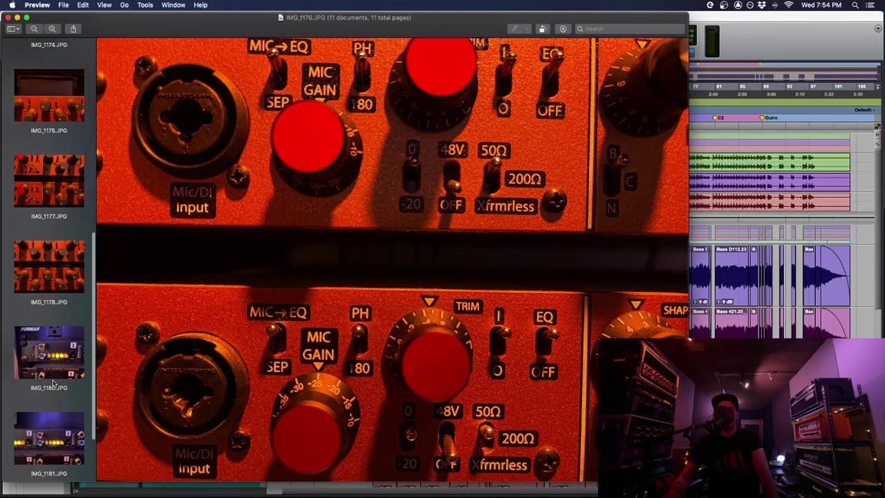
scroll(54, 383, up, 12)
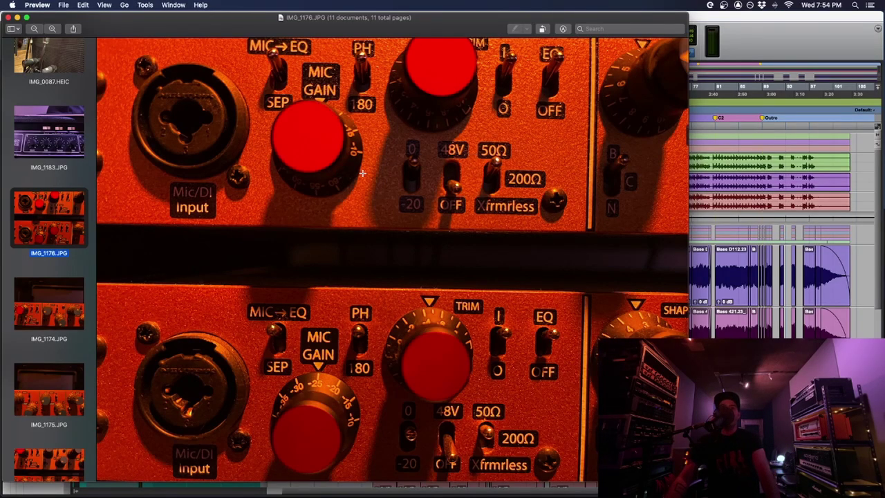
Step: Glance at Pro Tools, return to Preview, and examine the preamp EQ settings in IMG_1174.JPG and IMG_1177.JPG
key(super+Tab)
key(super+Tab)
click(61, 317)
scroll(60, 317, down, 2)
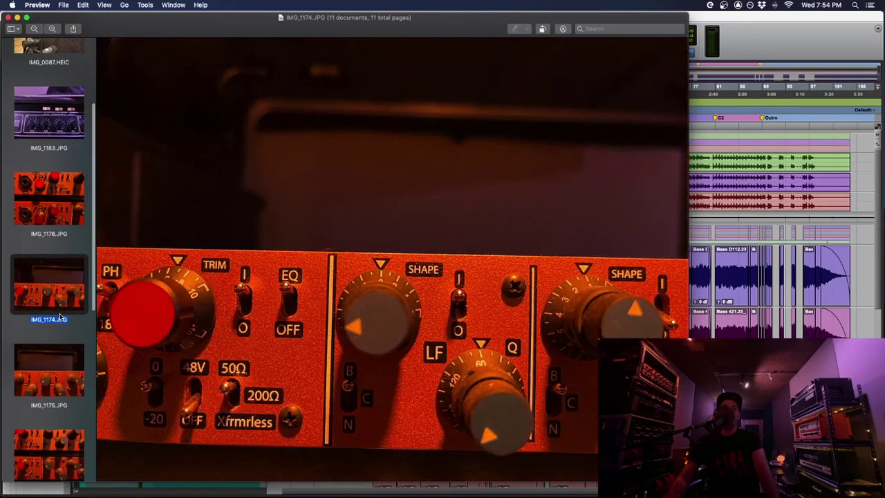
scroll(59, 354, down, 1)
click(55, 393)
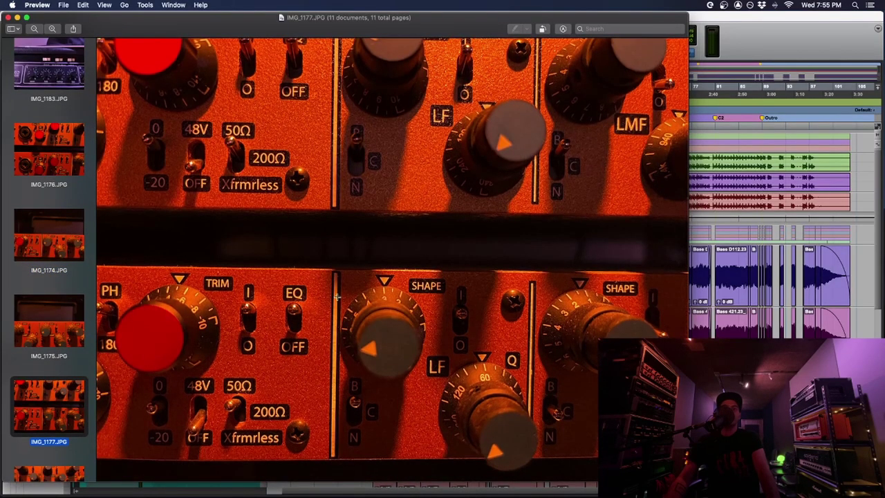
Step: Alternate between IMG_1174.JPG and IMG_1176.JPG to examine the preamp's input gain, trim and low-frequency controls
click(55, 250)
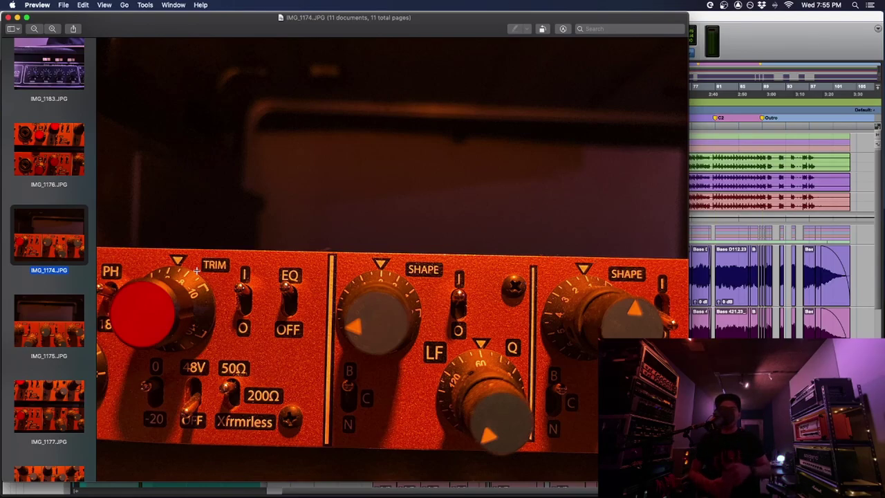
key(Up)
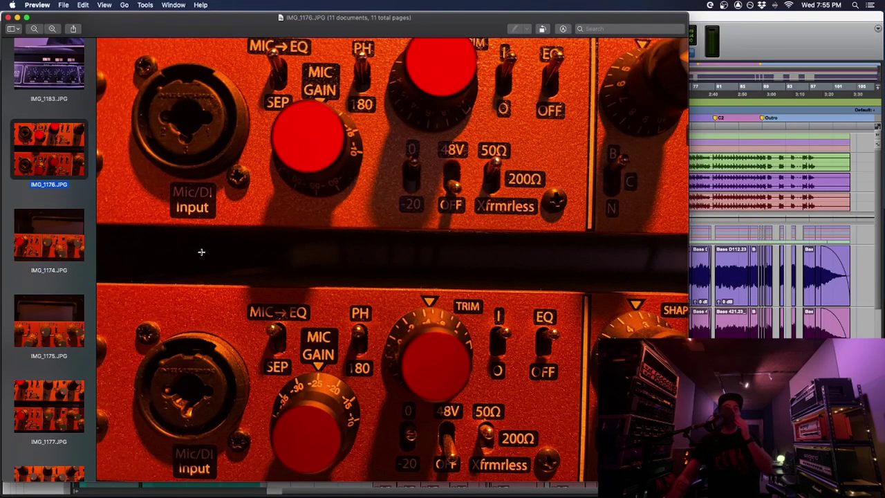
click(57, 235)
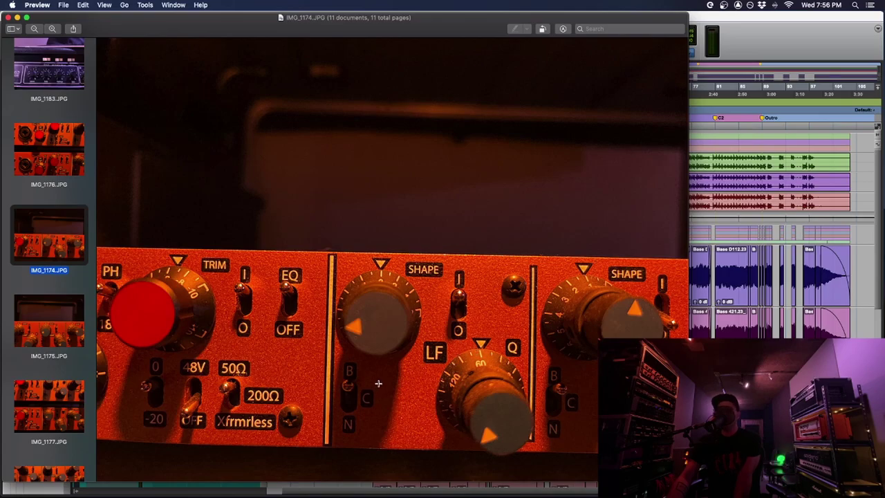
Step: Compare the LMF and HMF settings in IMG_1175.JPG with the amplifier's tone controls in IMG_1183.JPG
click(70, 336)
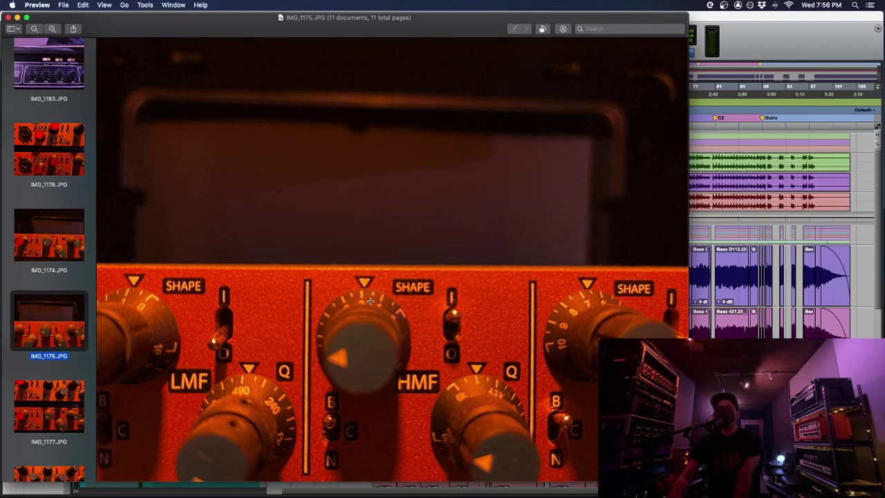
click(65, 75)
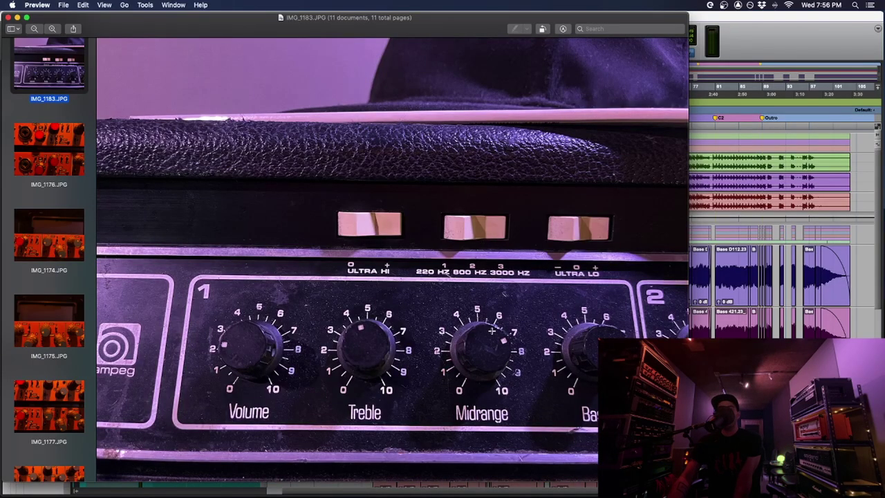
click(64, 336)
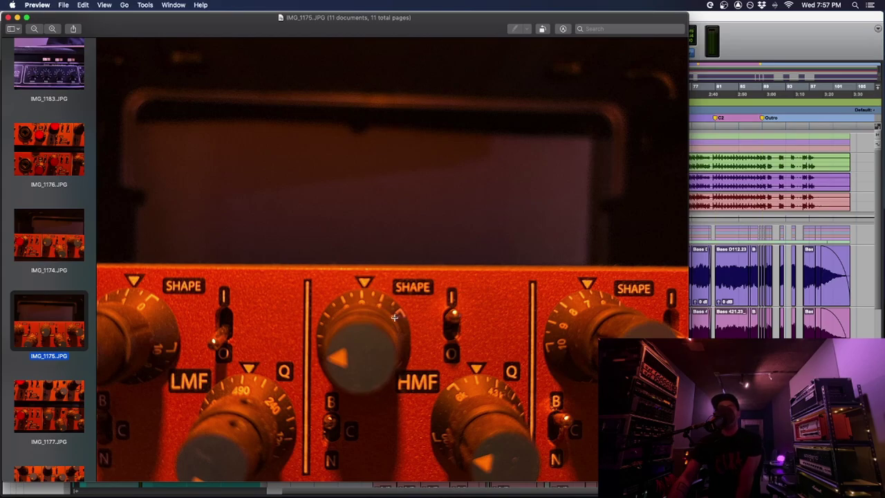
Step: Switch from Preview to Pro Tools, audition the soloed Bass D112.28 track, and look over the bass tracks' inserts
key(super+Tab)
key(space)
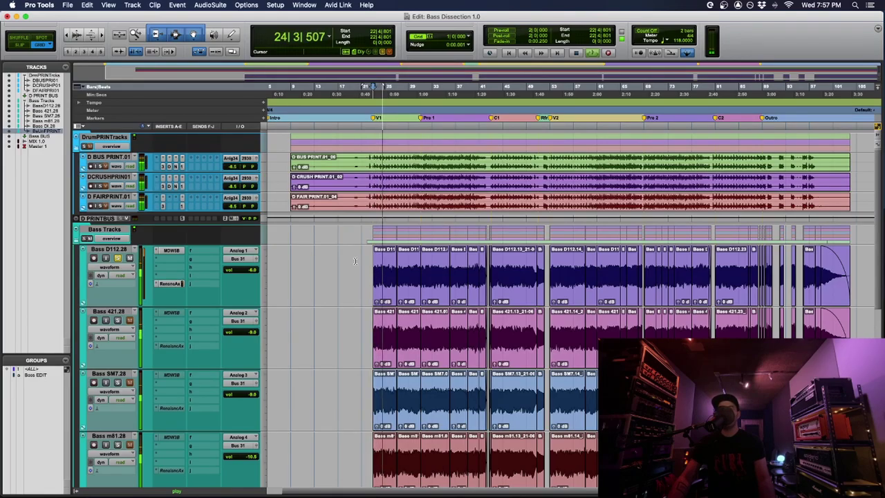
key(space)
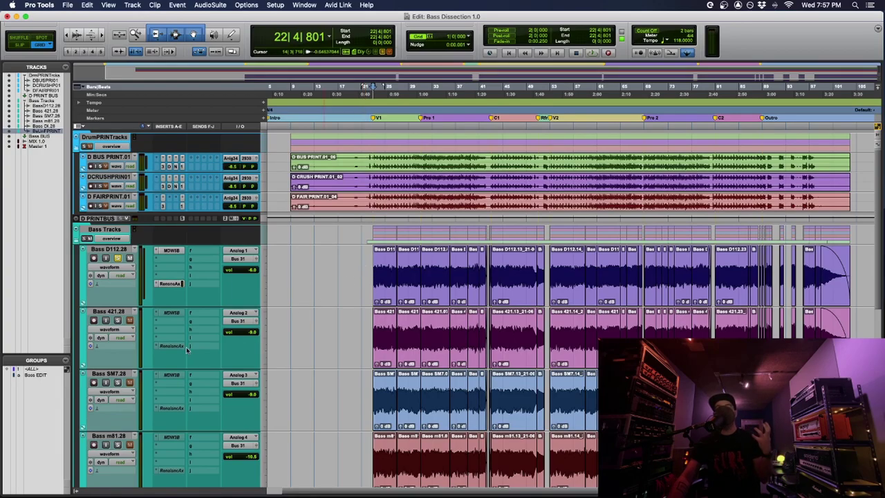
scroll(188, 350, down, 1)
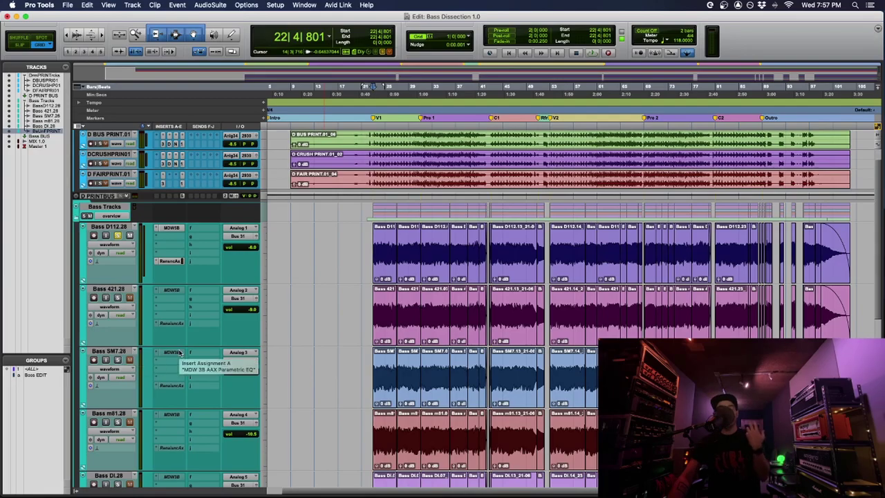
scroll(178, 352, up, 1)
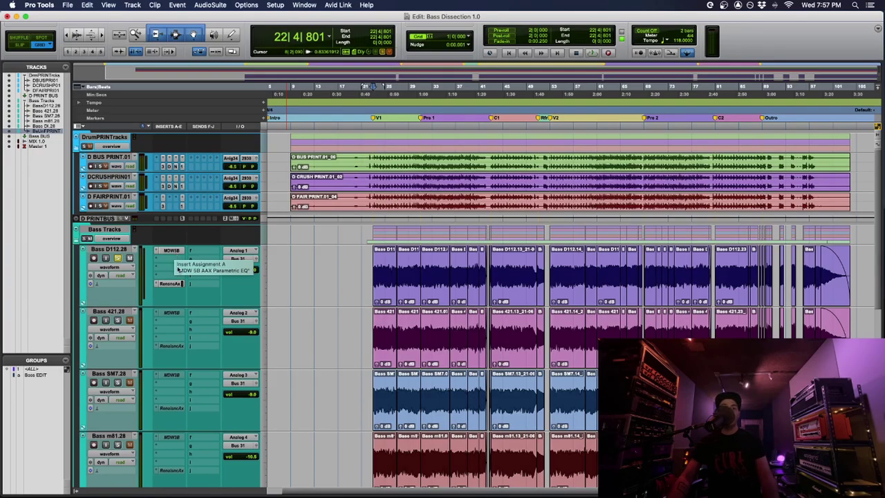
key(super+Tab)
key(super+Tab)
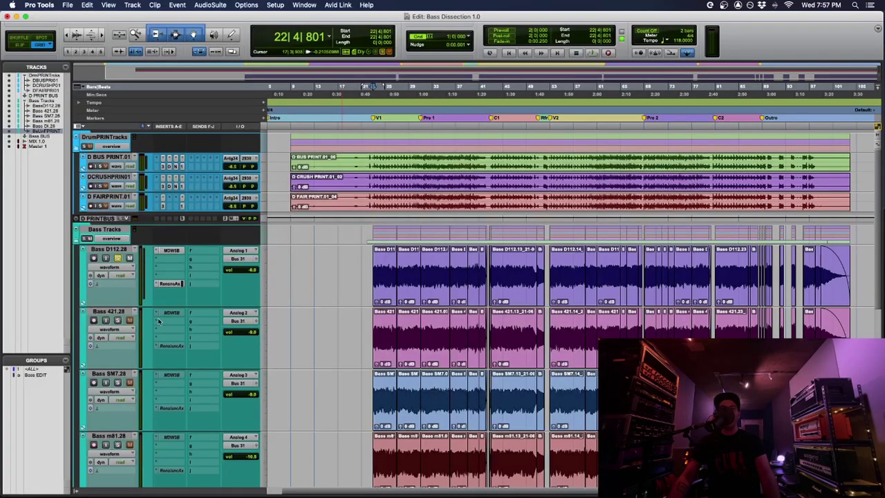
Step: Activate the MDW parametric EQ and Renaissance Axx inserts on Bass 421.28 and return the solo to Bass D112.28
click(117, 320)
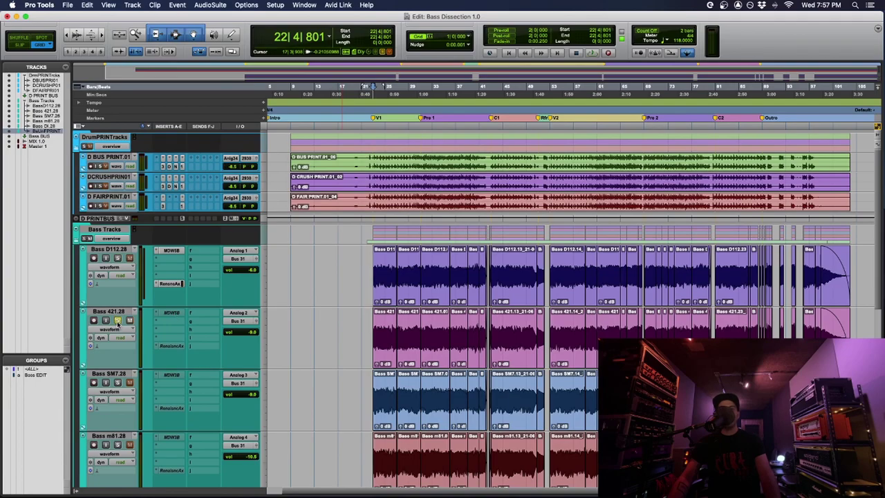
ctrl+super+click(171, 312)
ctrl+super+click(170, 346)
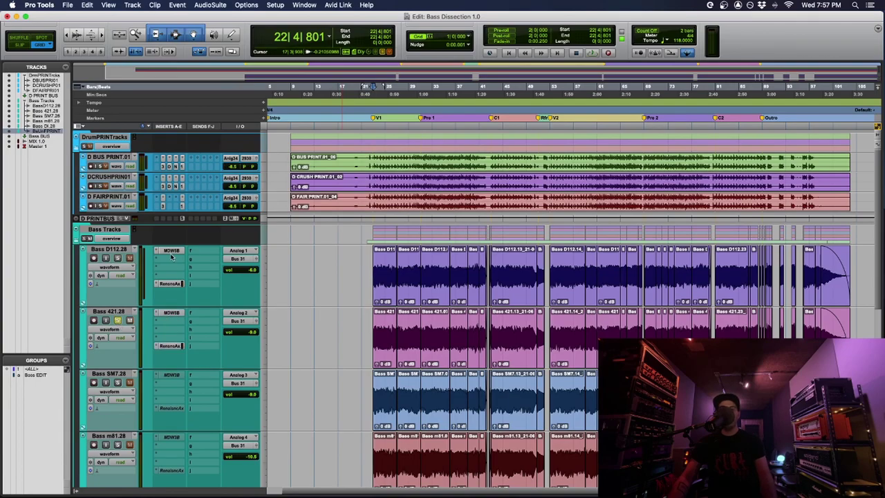
key(shift+s)
Step: Open the Bass D112.28 parametric EQ and audition its 66 Hz band in isolation during playback
click(174, 250)
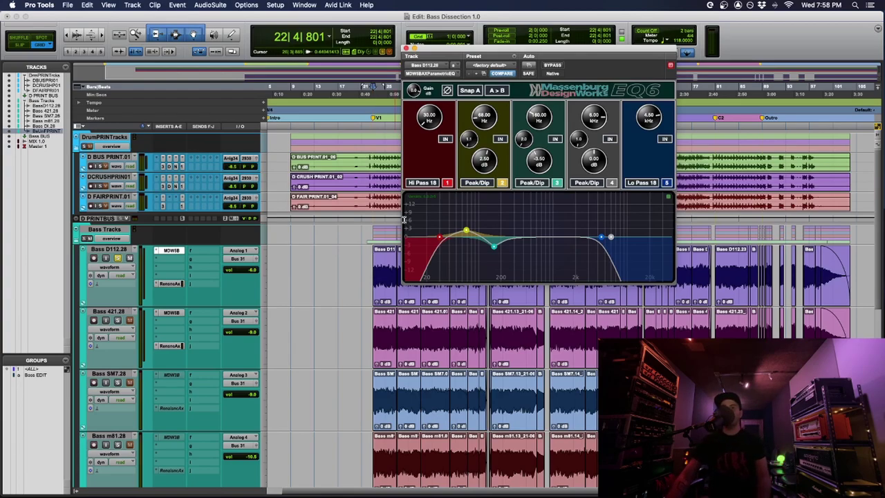
key(space)
click(503, 182)
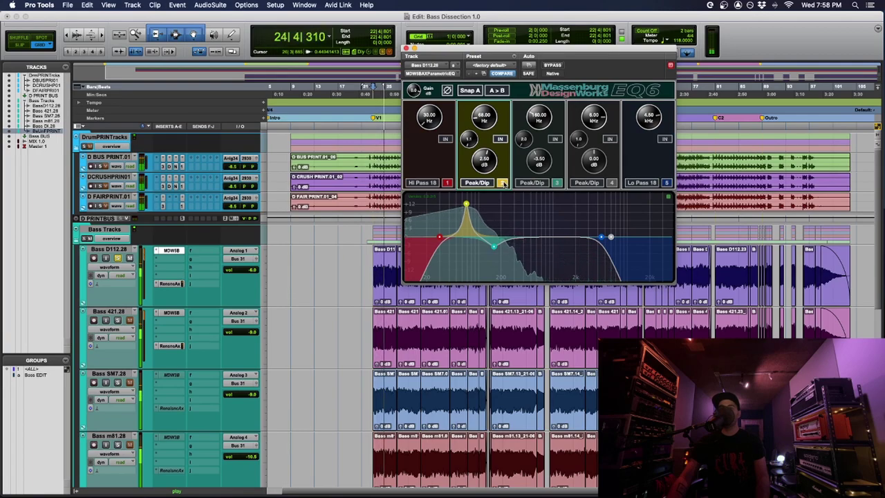
click(502, 183)
key(space)
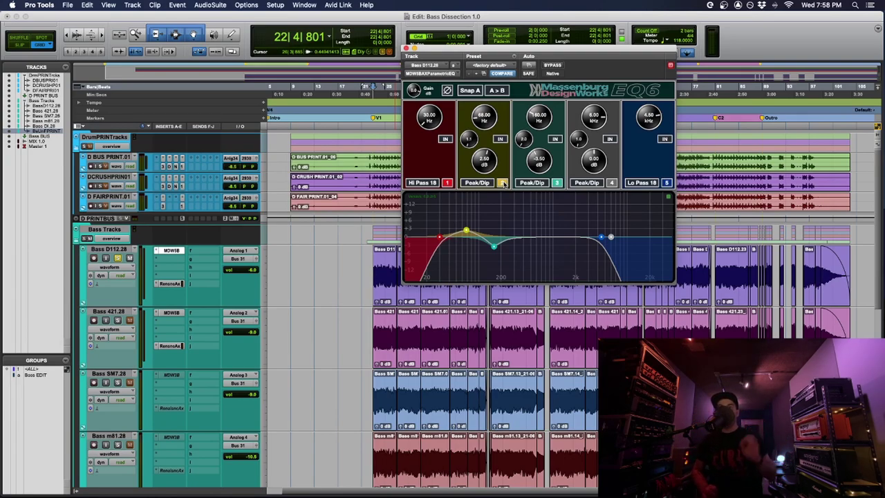
Step: Audition the 160 Hz band of the Bass D112.28 EQ in isolation during playback
click(557, 183)
key(space)
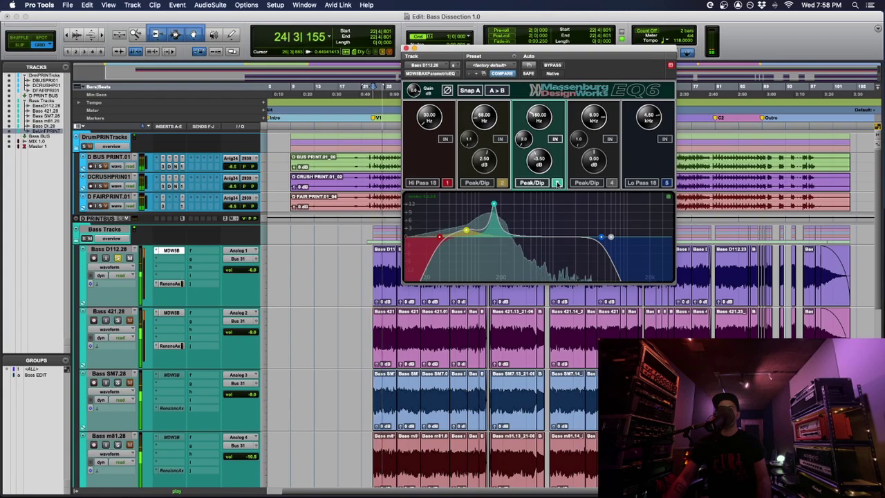
click(558, 182)
key(space)
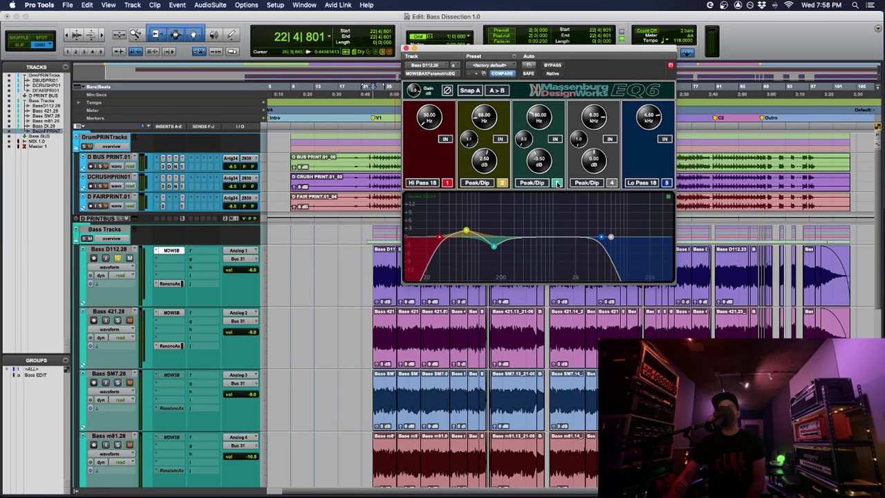
Step: Compare the Bass 421.28 EQ with the Bass D112.28 EQ and play the D112.28 track to examine its spectrum
click(171, 314)
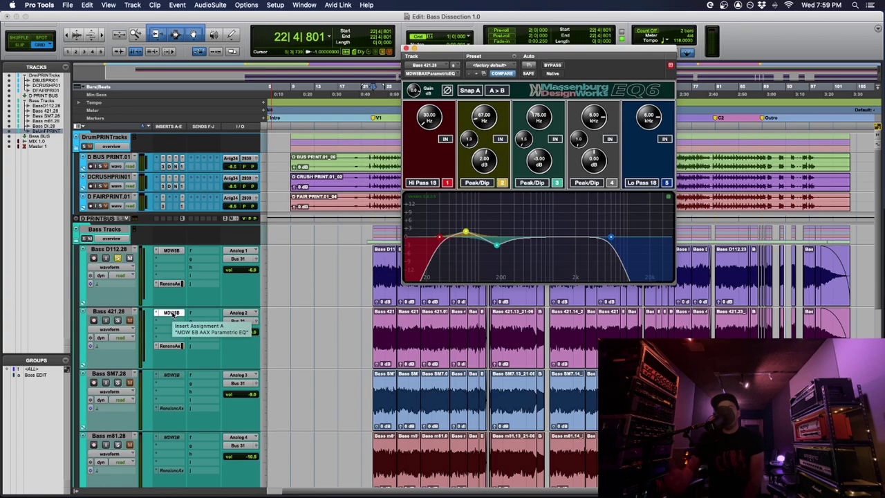
click(172, 251)
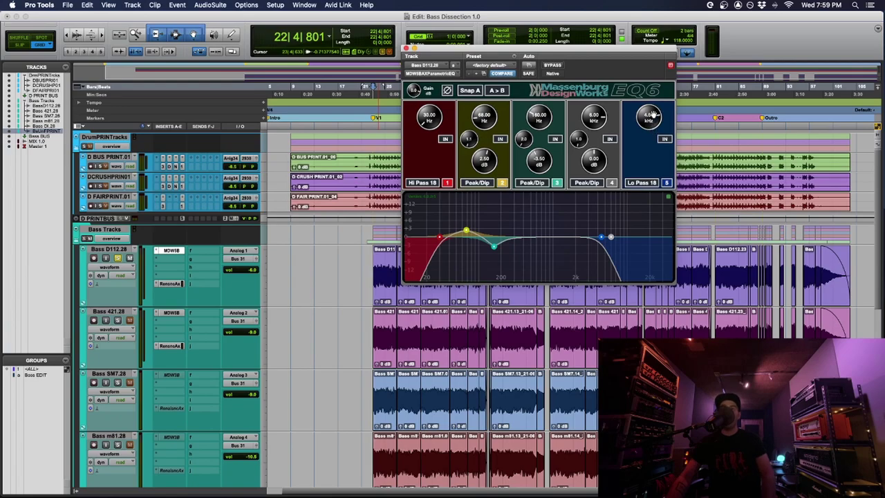
key(space)
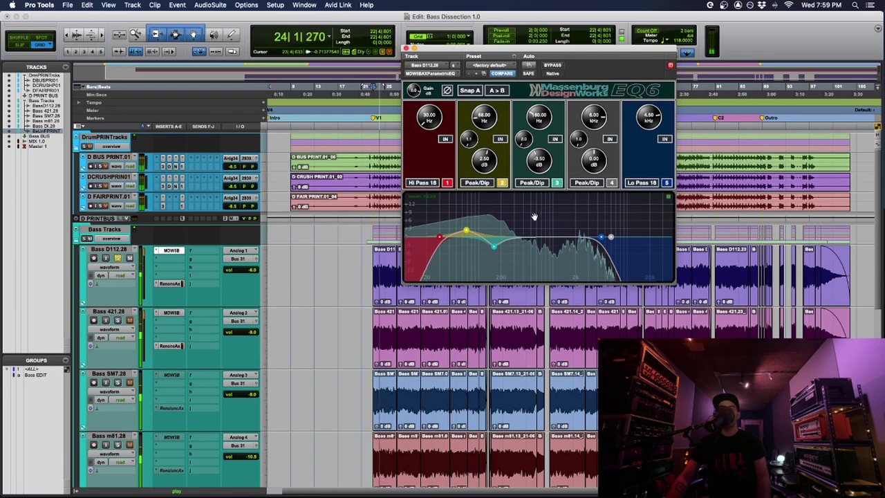
key(space)
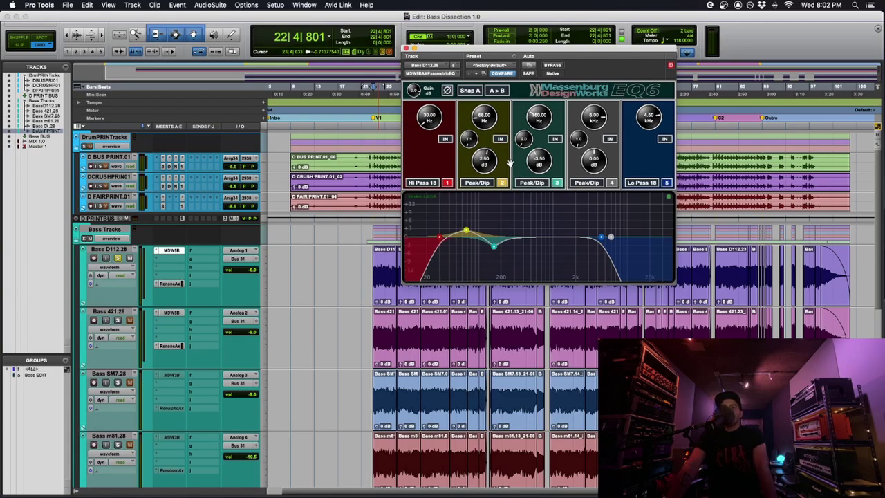
Step: Solo Bass 421.28, close the open EQ window, and undo the stray change in the edit area
click(117, 320)
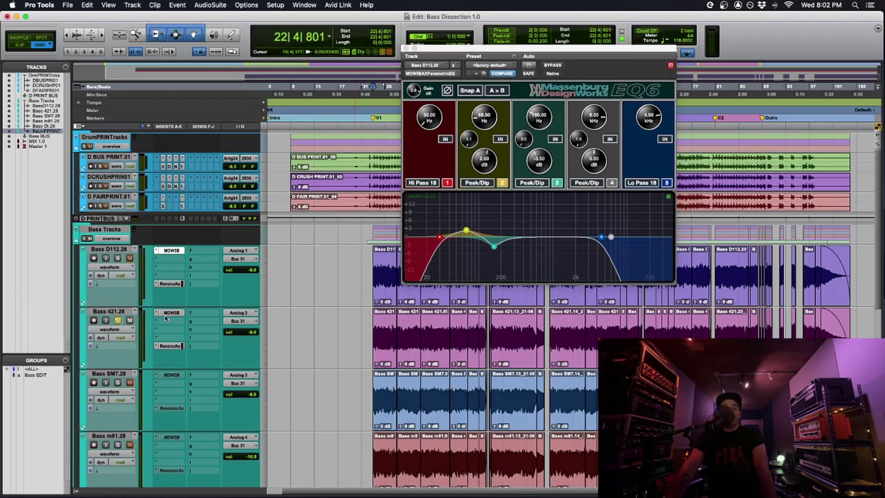
click(175, 315)
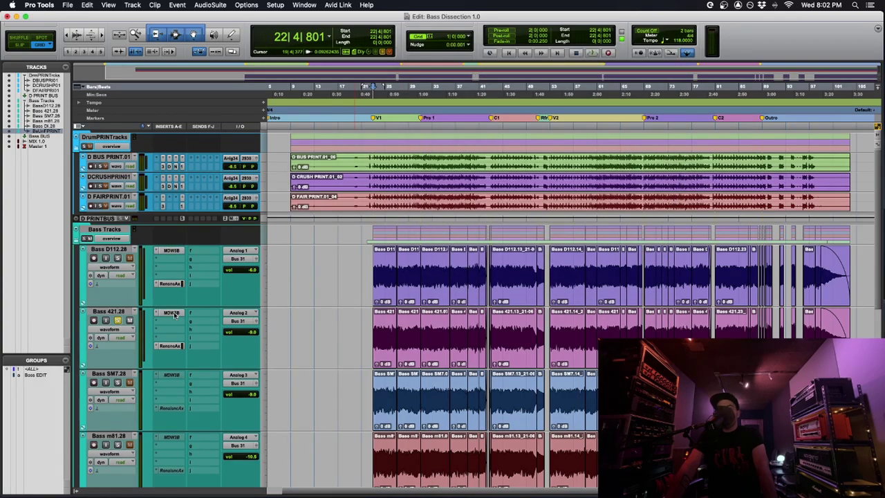
click(325, 323)
key(super+z)
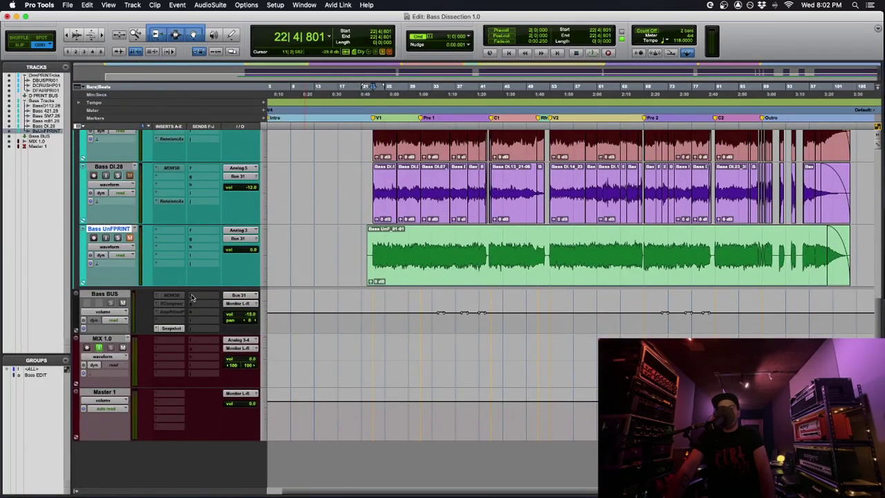
Step: Play the soloed Bass 421.28 track and examine its MDW parametric EQ settings during playback
scroll(316, 301, up, 5)
key(space)
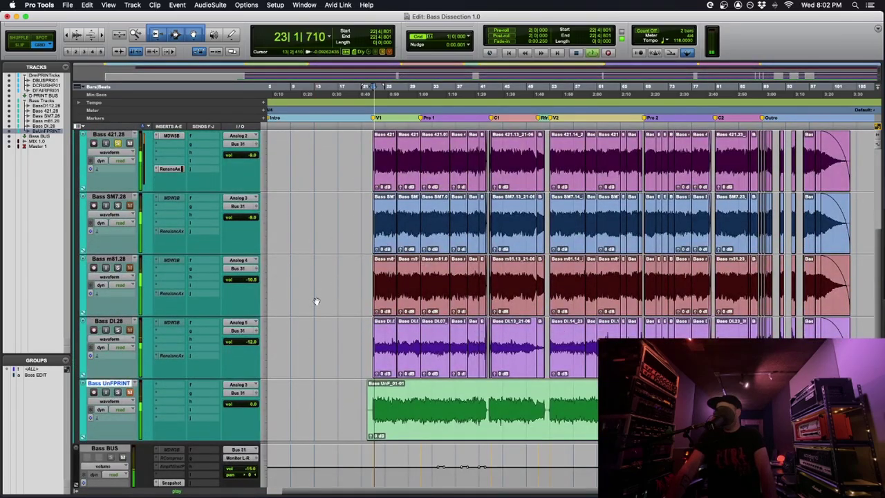
scroll(183, 283, up, 3)
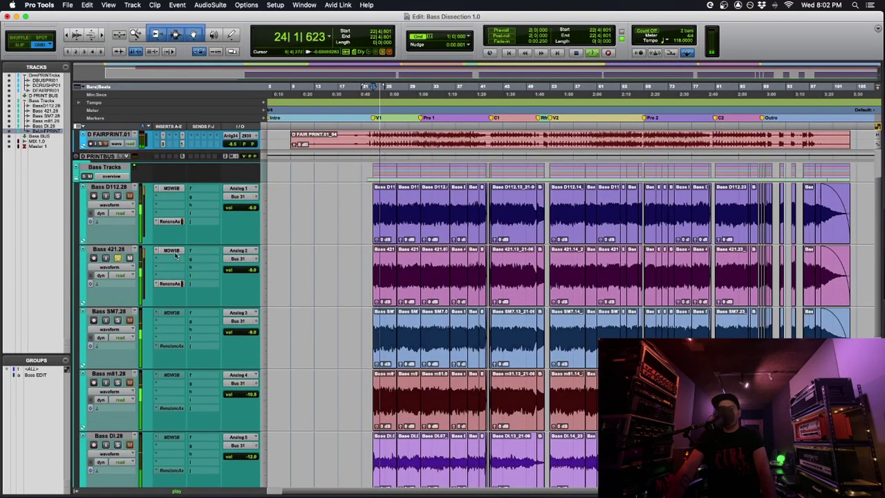
click(171, 250)
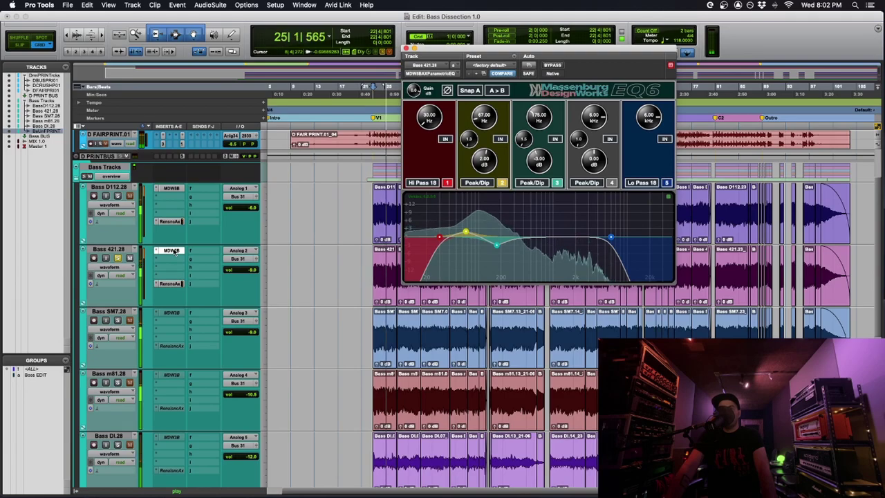
click(173, 250)
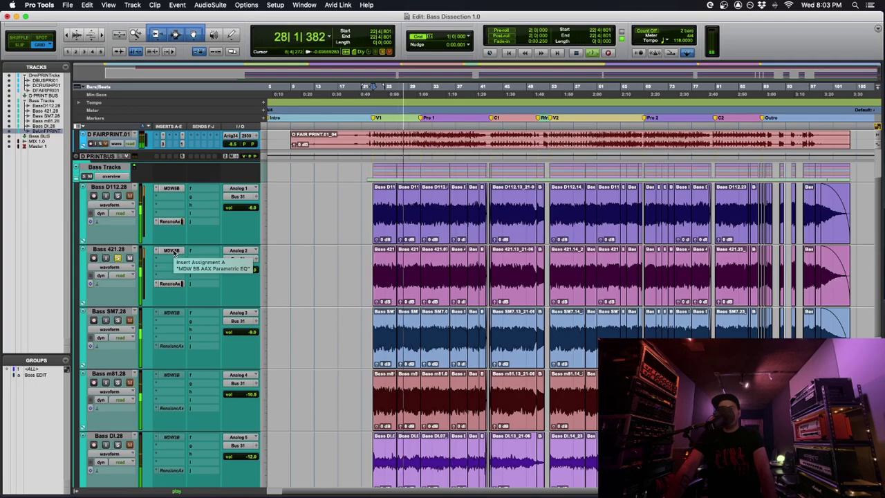
scroll(173, 252, down, 5)
scroll(173, 252, up, 6)
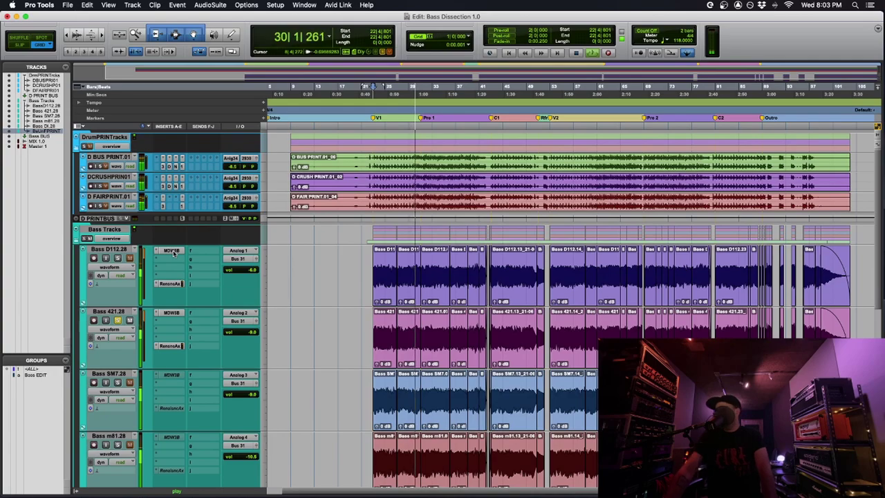
key(space)
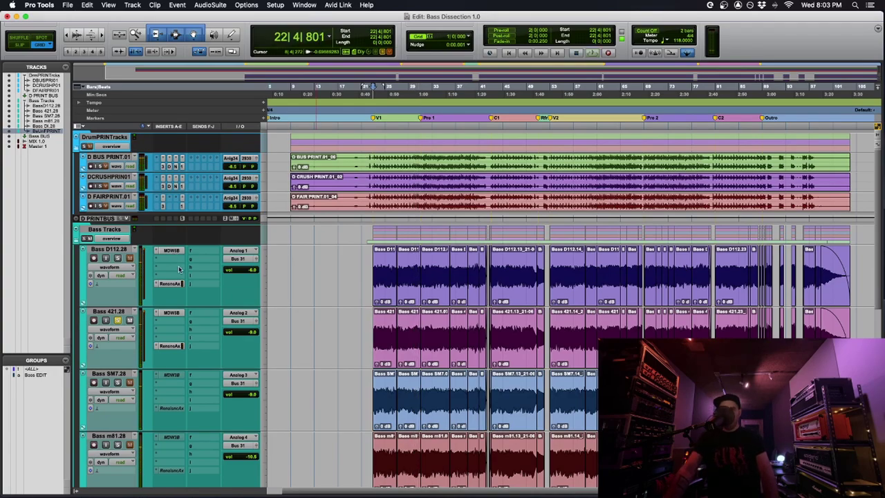
Step: Compare the Renaissance Axx settings on Bass D112.28 and Bass 421.28, and play Bass 421.28 to examine its compression
click(171, 284)
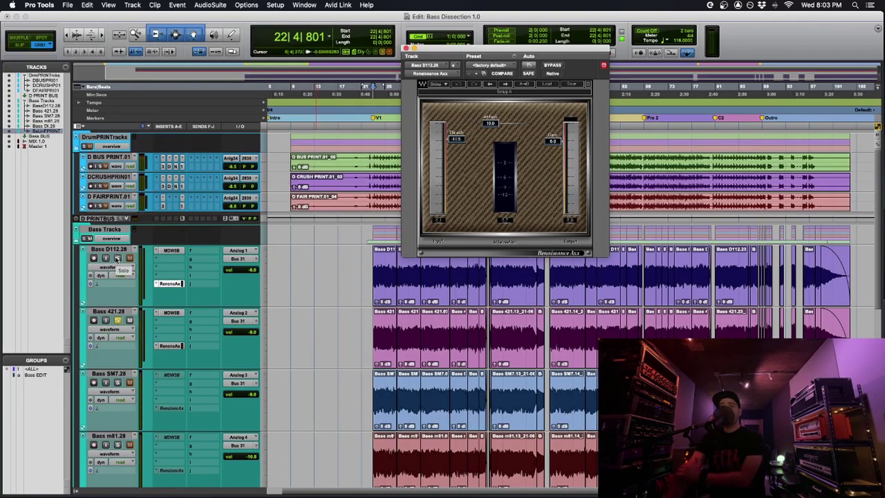
click(170, 346)
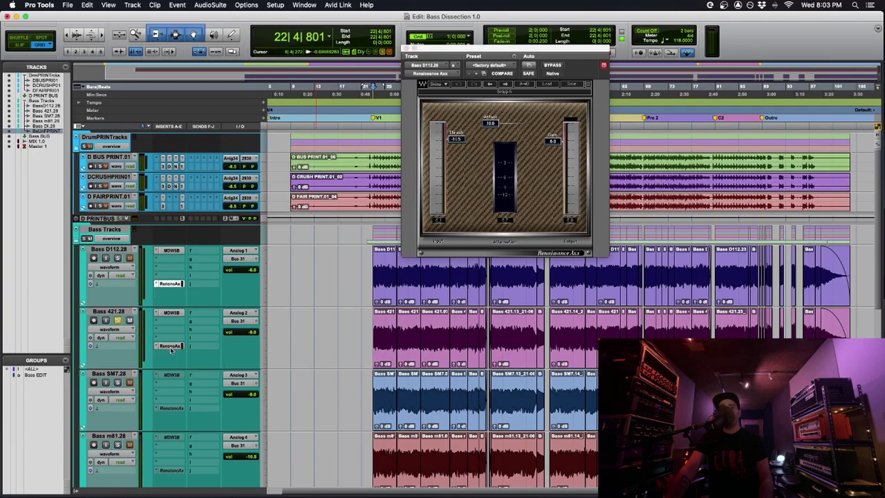
key(space)
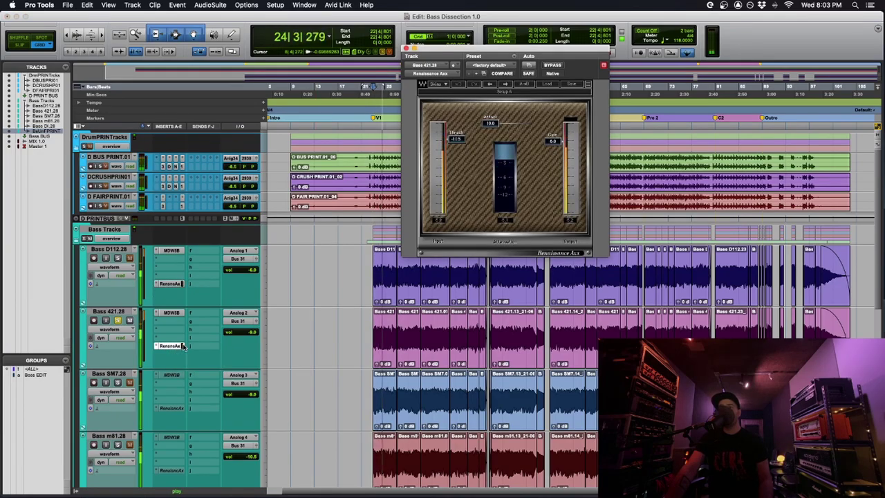
key(space)
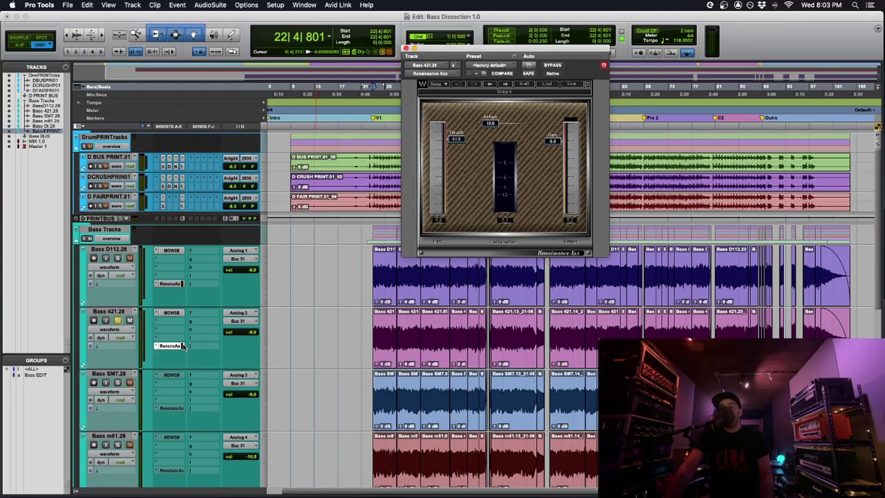
Step: Recheck the preamp EQ photo IMG_1175.JPG in Preview, return to Pro Tools, and briefly replay Bass 421.28
key(super+Tab)
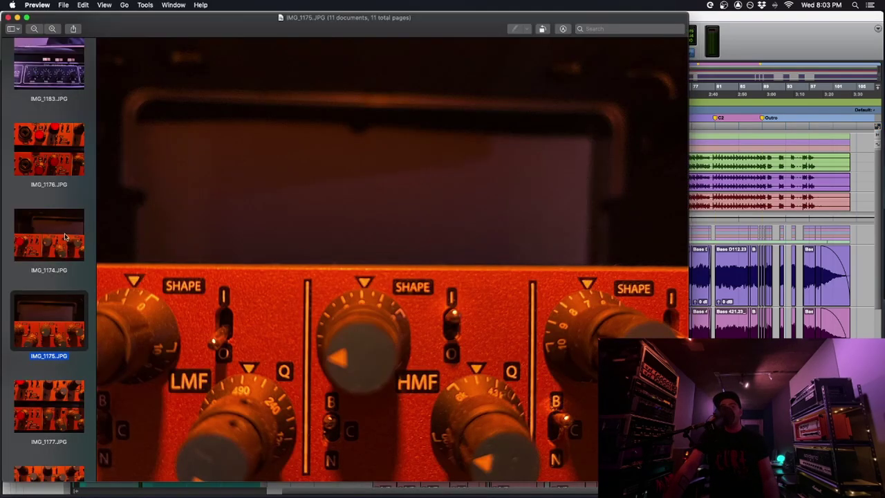
key(super+Tab)
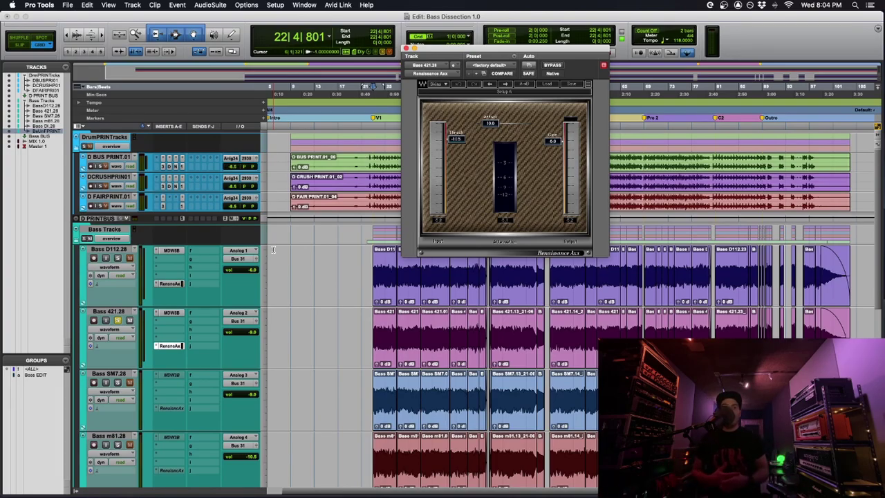
key(space)
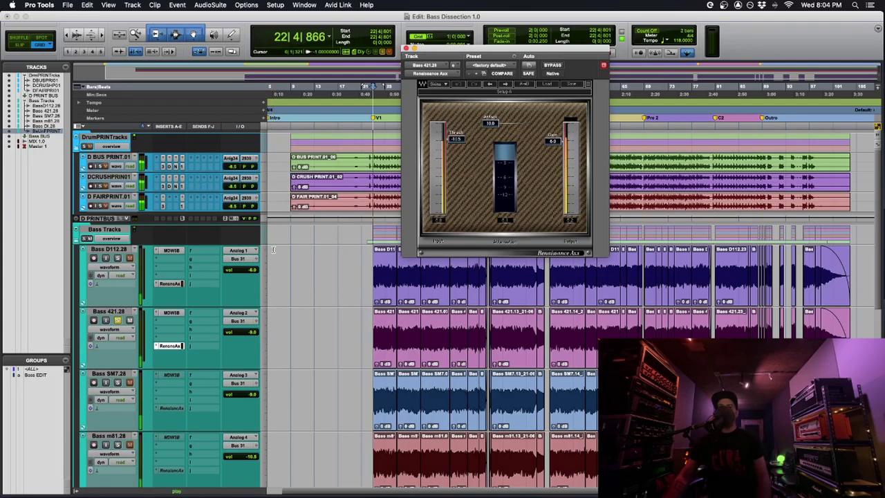
key(space)
Step: Open Renaissance Axx on Bass D112.28, solo that track, and audition its compression during playback
click(169, 284)
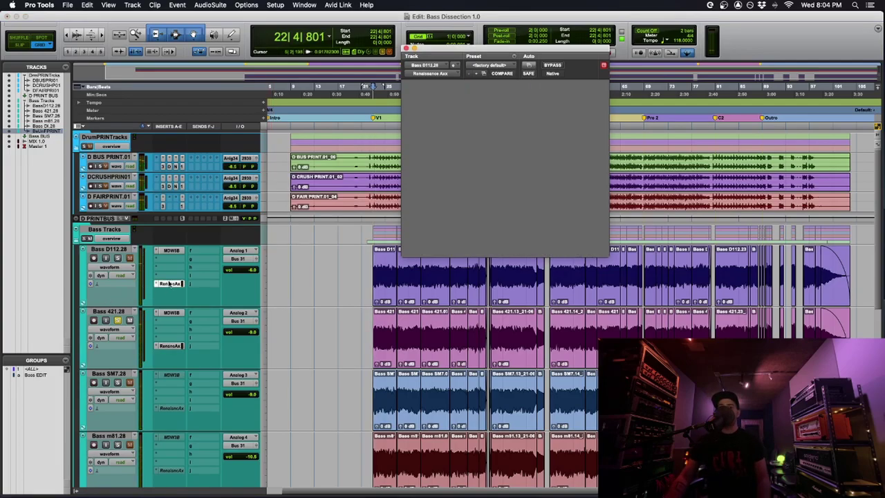
click(119, 259)
key(space)
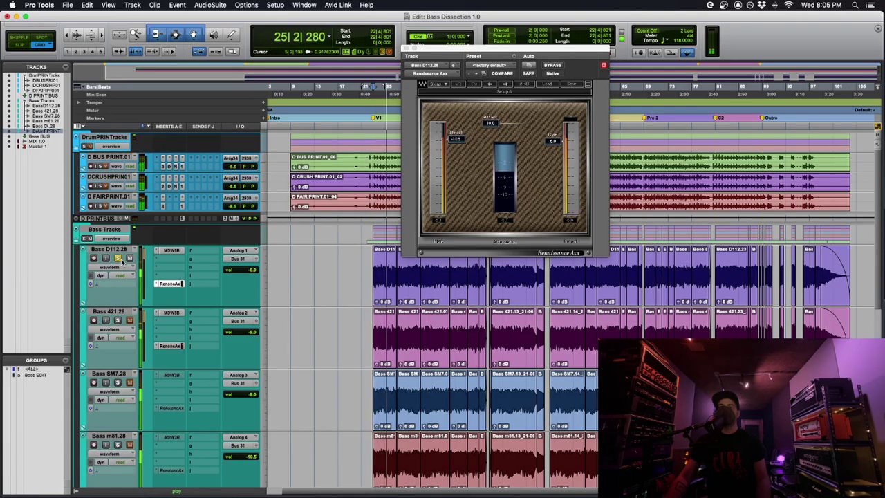
key(space)
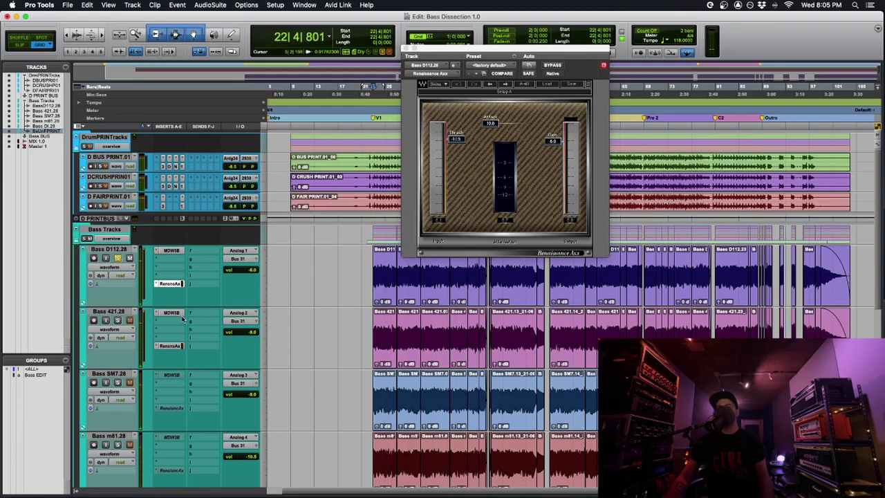
Step: Open Renaissance Axx on Bass 421.28, solo that track, and compare its MDW parametric EQ with the one on Bass D112.28
click(178, 347)
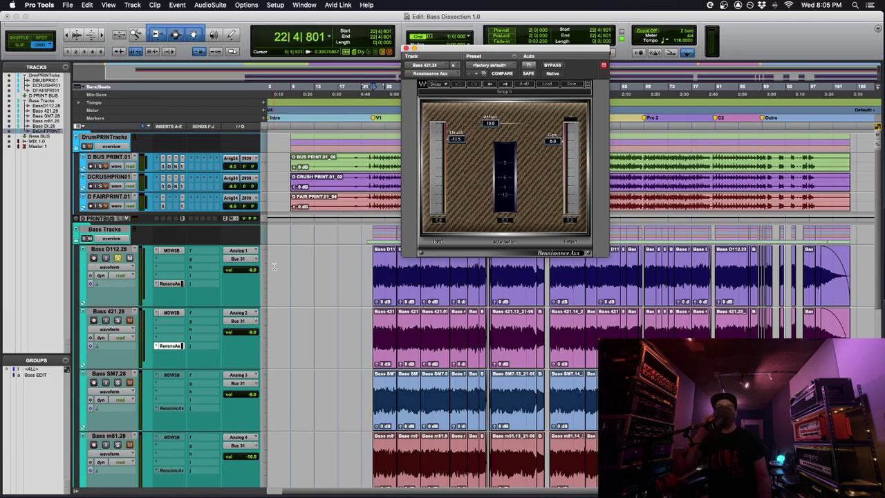
click(118, 320)
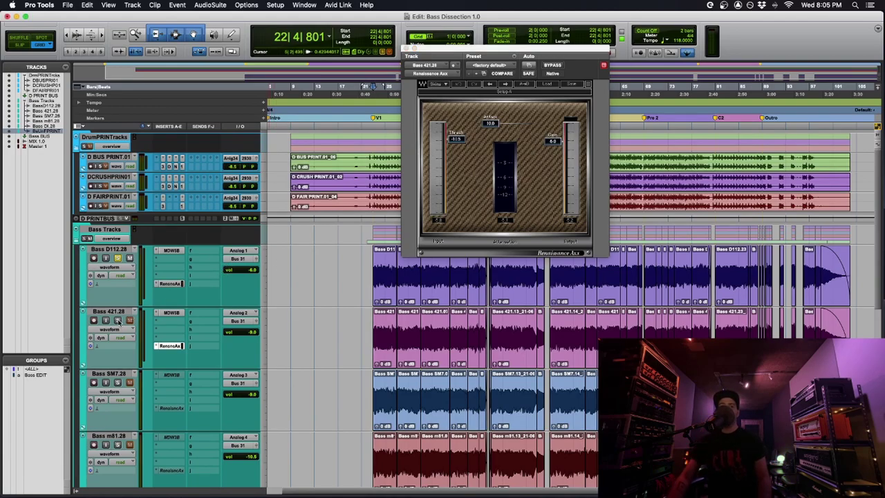
click(174, 313)
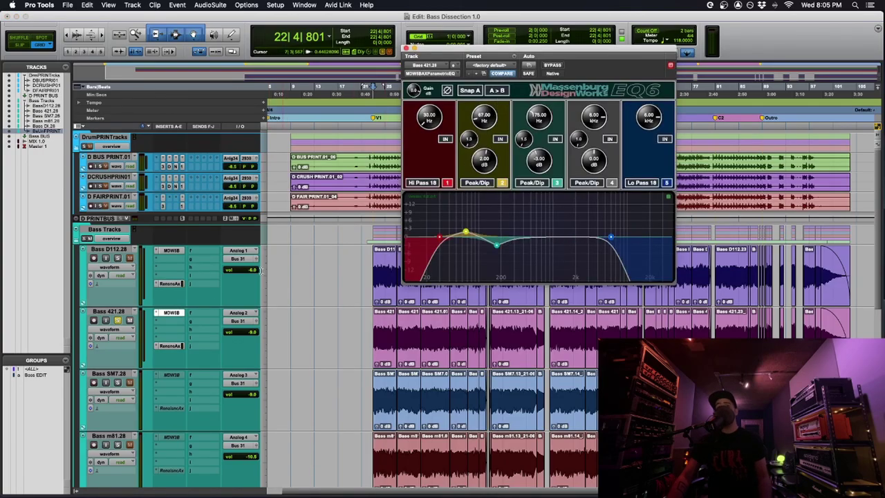
click(174, 253)
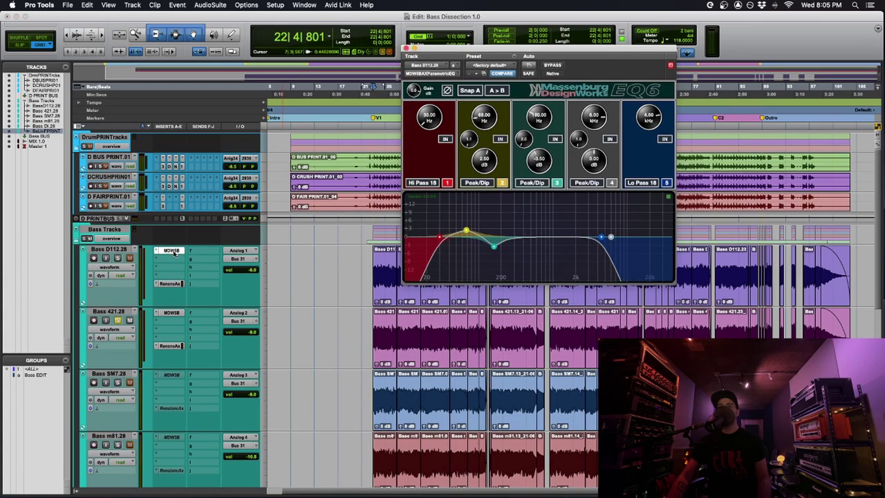
click(172, 314)
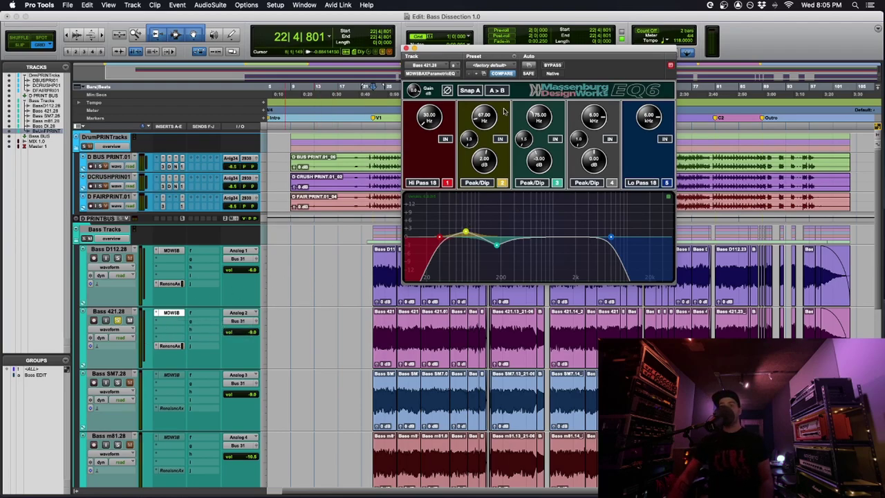
Step: Play the soloed Bass 421.28 and audition the 175 Hz Peak/Dip band of its MDW EQ in isolation
key(space)
click(557, 183)
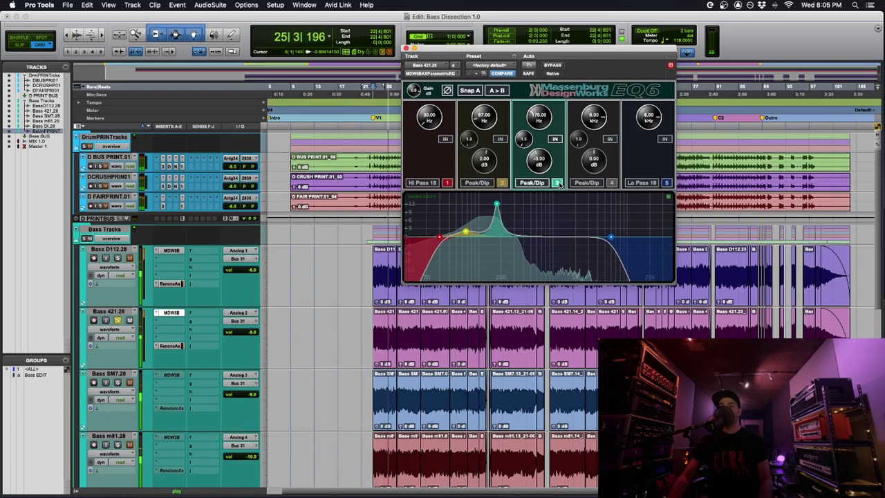
key(space)
click(557, 183)
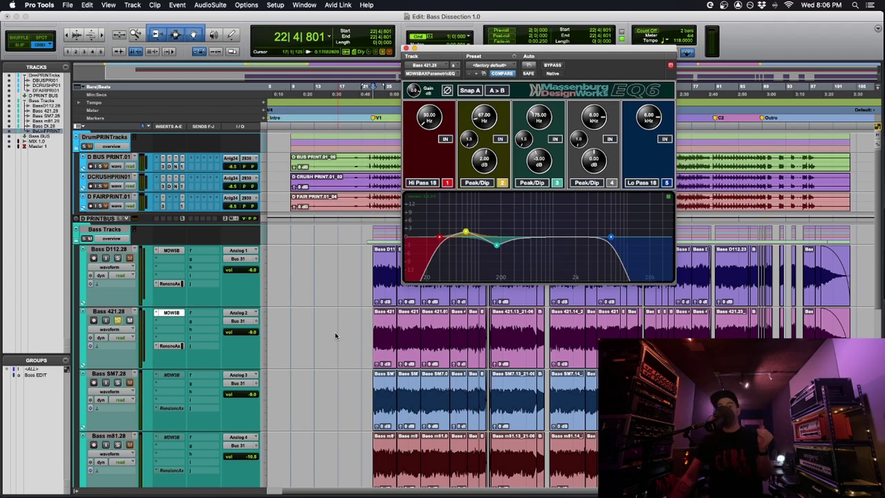
Step: Move the solo from Bass 421.28 to Bass SM7.28
scroll(329, 334, down, 1)
scroll(328, 331, down, 1)
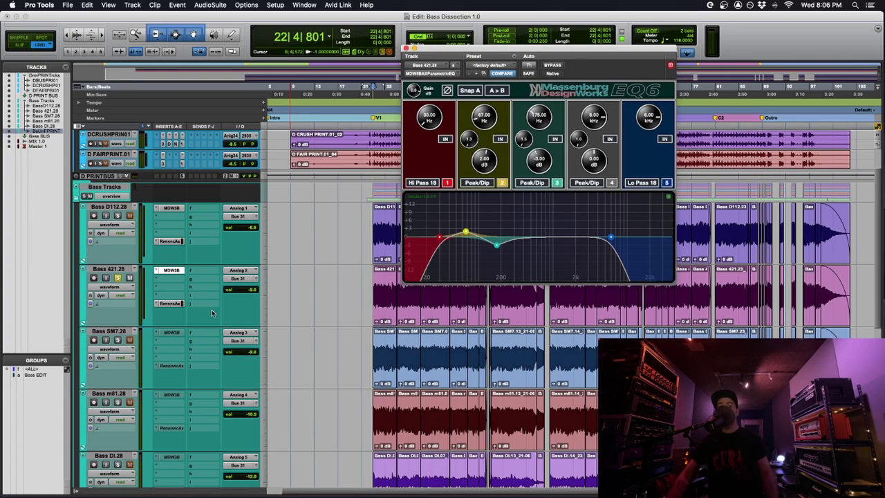
click(117, 277)
click(117, 340)
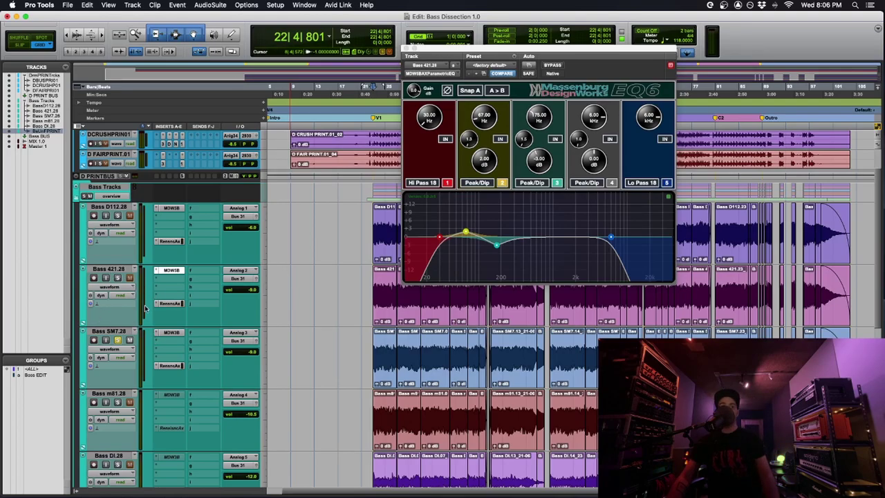
Step: Switch to Preview, examine the preamp EQ photos IMG_1176.JPG, IMG_1177.JPG and IMG_1178.JPG, and return to Pro Tools
key(super+Tab)
scroll(64, 216, down, 2)
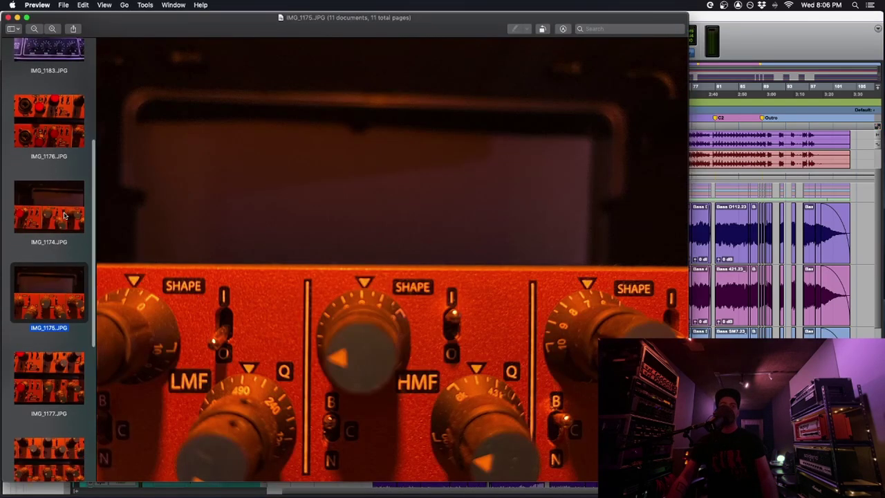
click(58, 119)
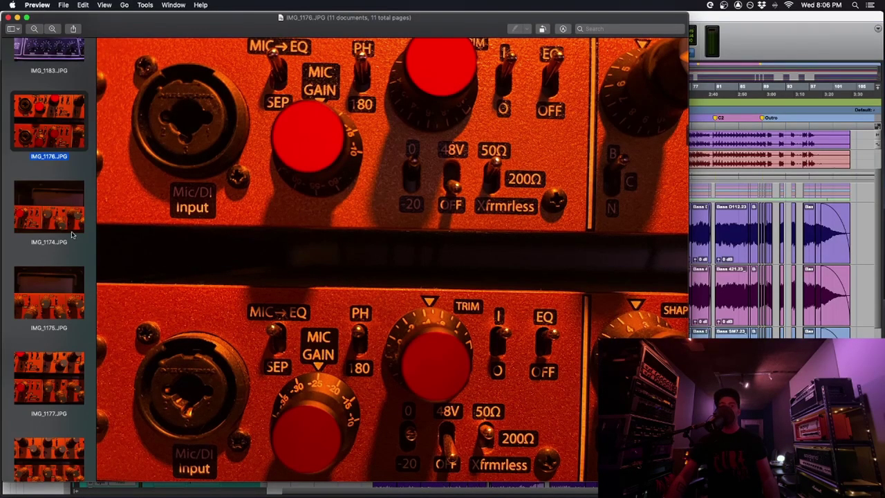
click(65, 373)
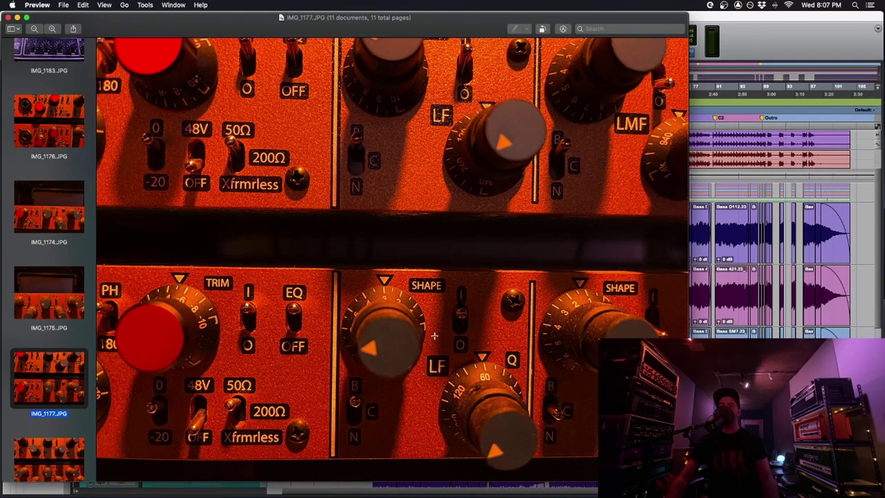
key(Down)
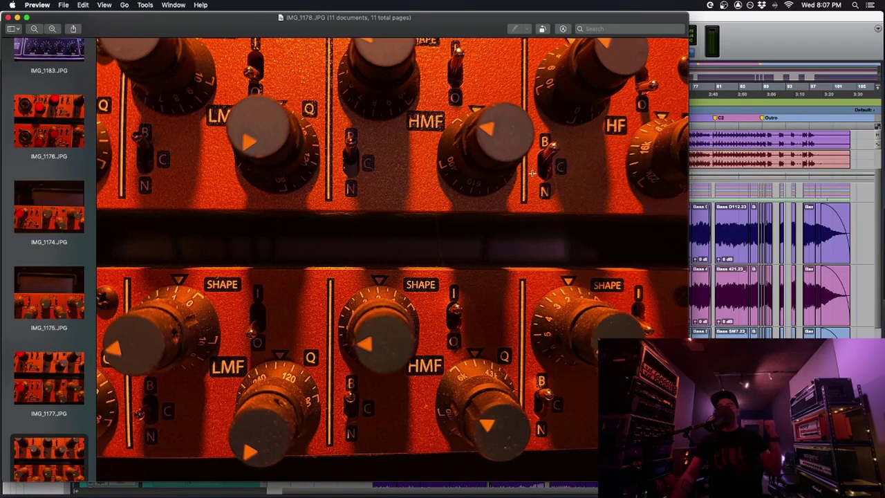
click(740, 16)
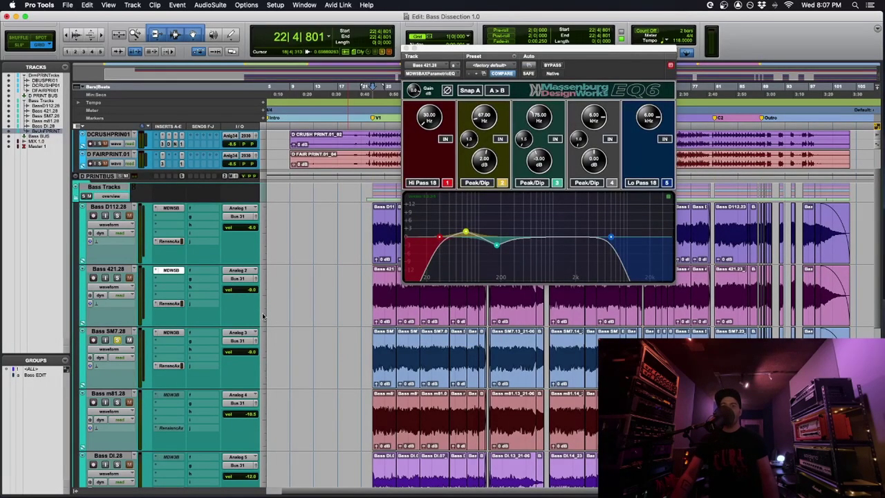
Step: Switch to Preview, examine the preamp photo IMG_1180.JPG and the graphic EQ photo IMG_1182.JPG, and return to Pro Tools
key(Tab)
key(super+Tab)
scroll(44, 276, down, 3)
scroll(44, 276, down, 2)
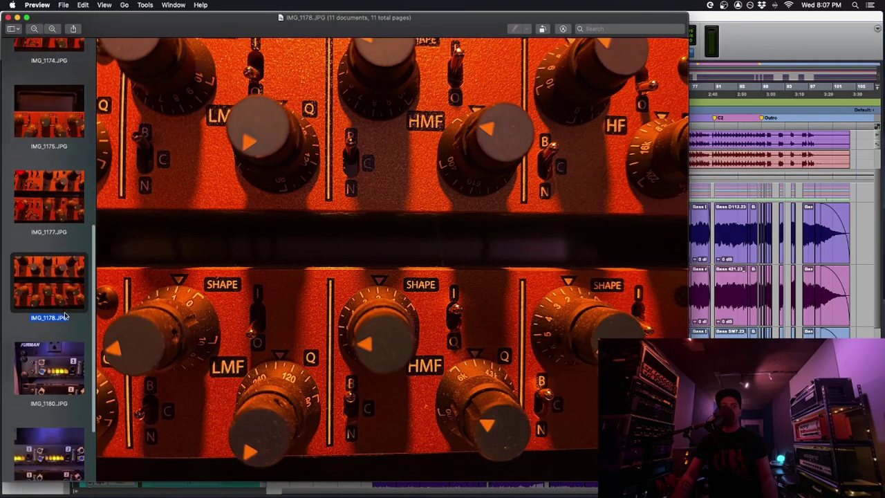
key(Down)
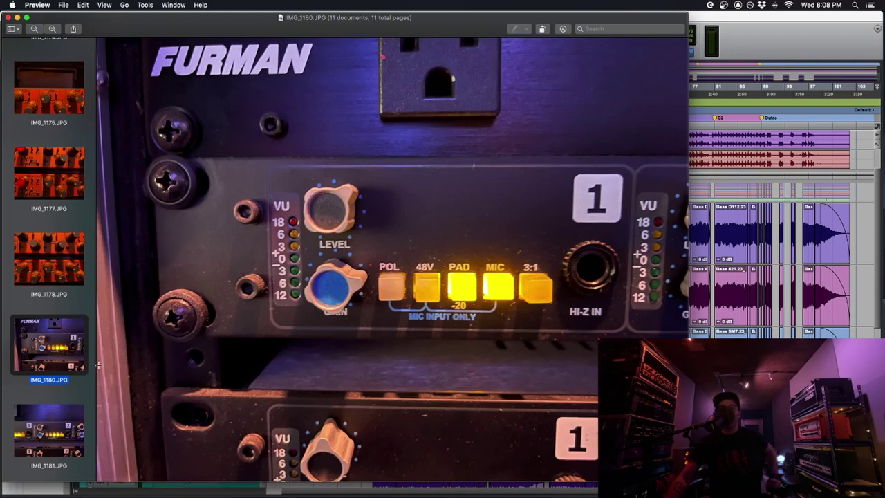
scroll(61, 430, down, 3)
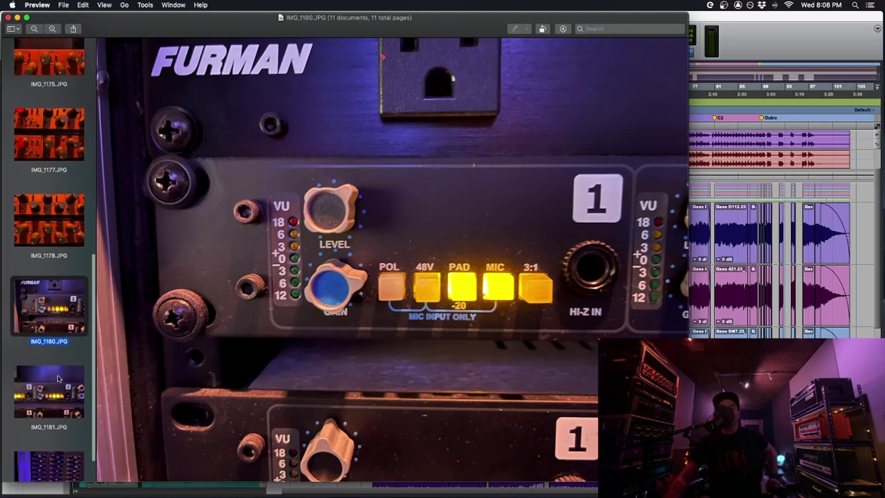
click(48, 435)
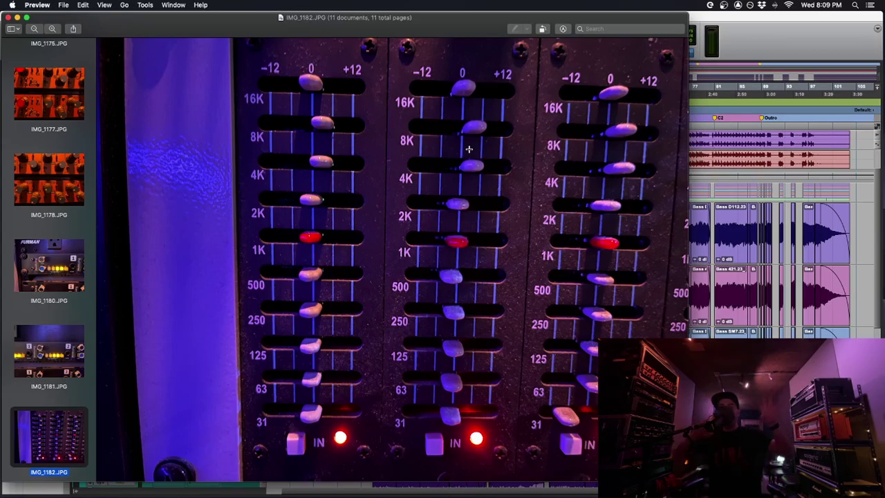
key(super+Tab)
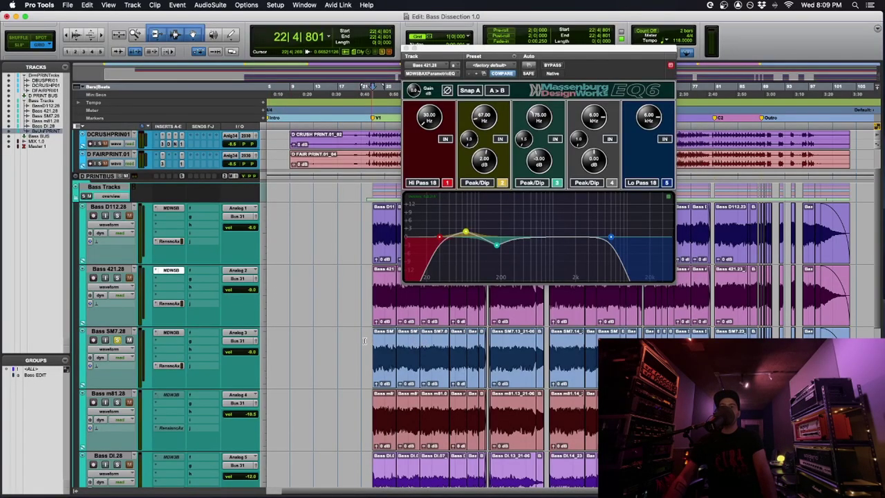
Step: Play the soloed Bass SM7.28 and examine its MDW EQ and Renaissance Axx compression during playback
key(space)
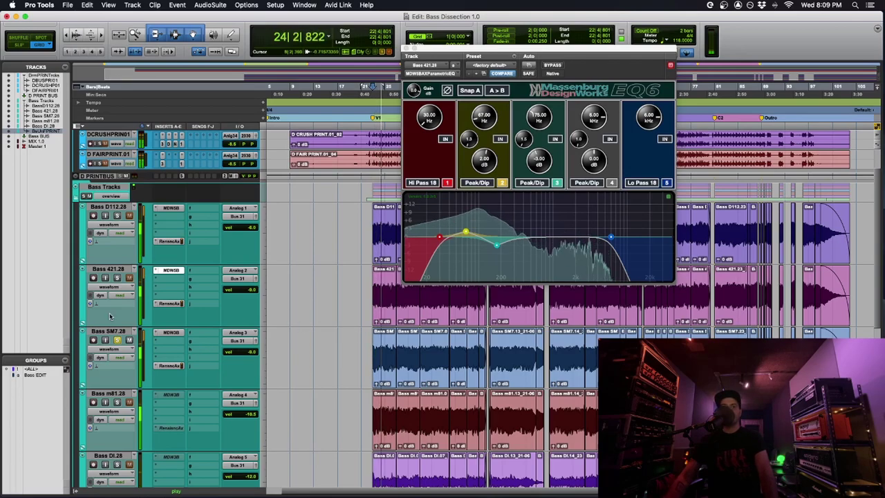
click(172, 333)
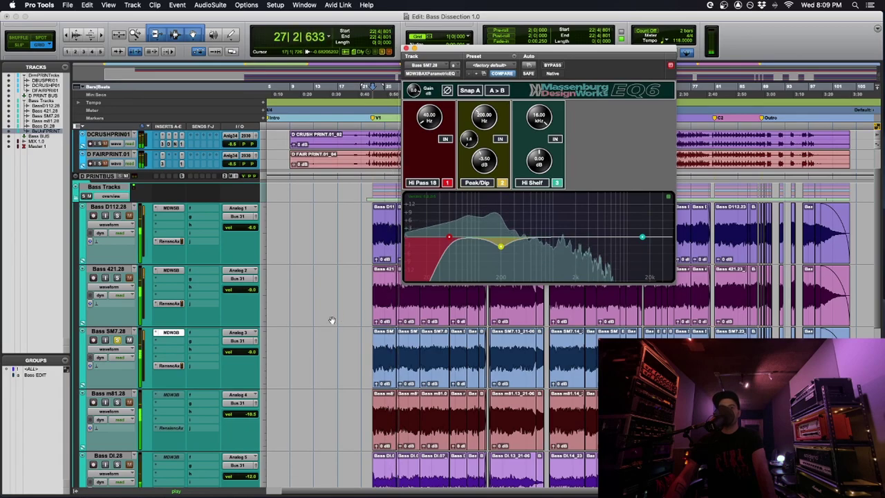
click(175, 365)
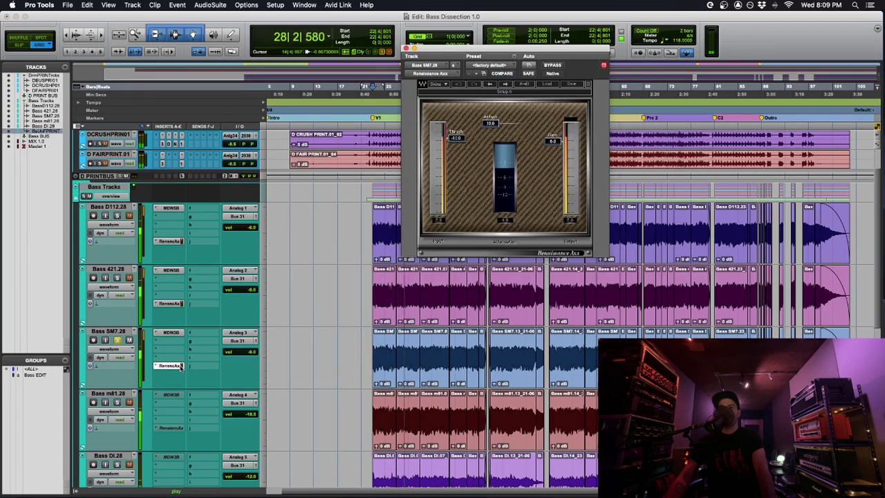
key(space)
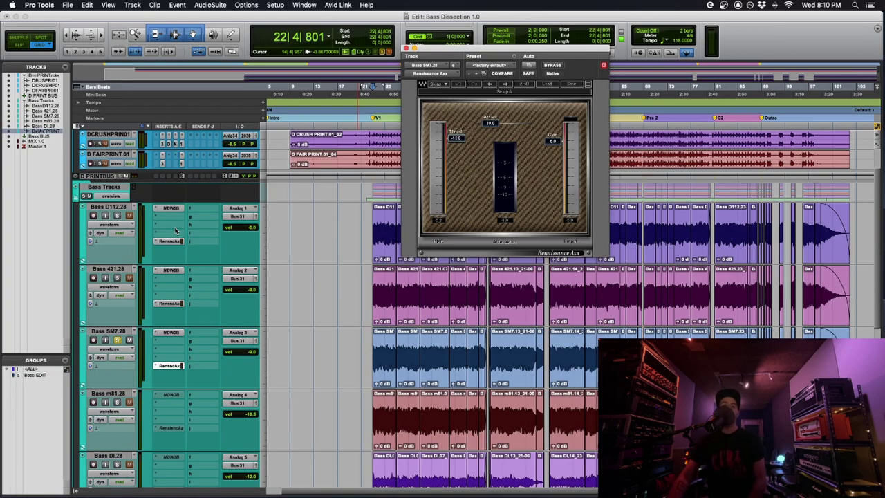
Step: Reopen the MDW EQ on Bass SM7.28 and check it against the Bass D112.28 EQ
scroll(328, 343, down, 1)
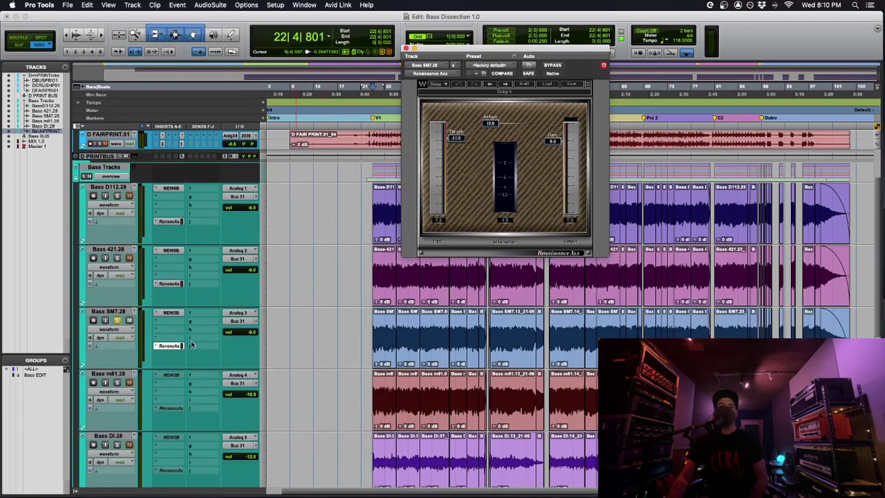
click(170, 312)
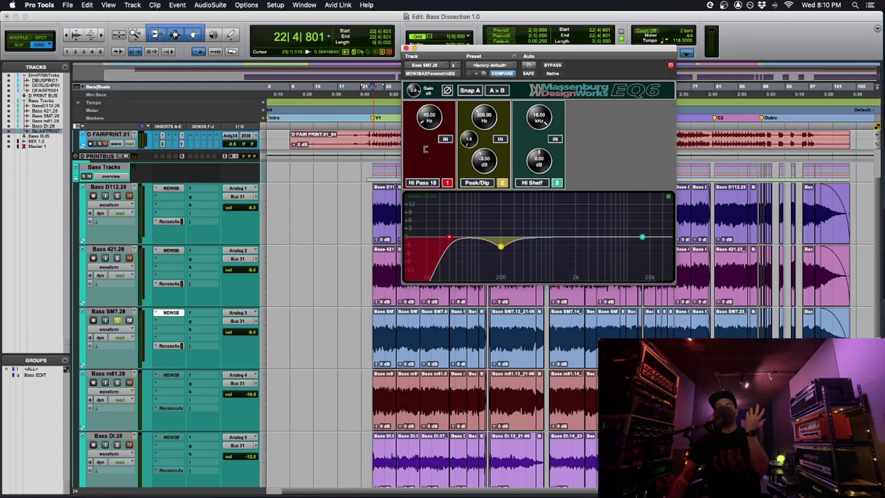
click(177, 190)
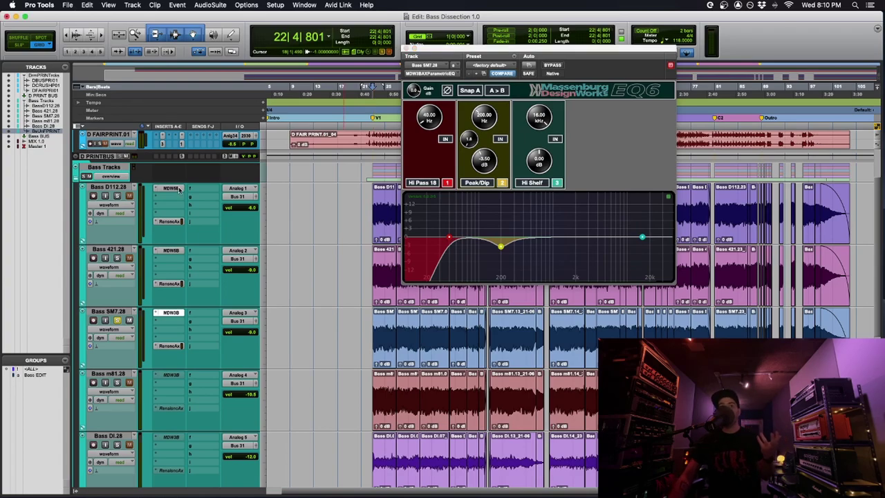
click(172, 313)
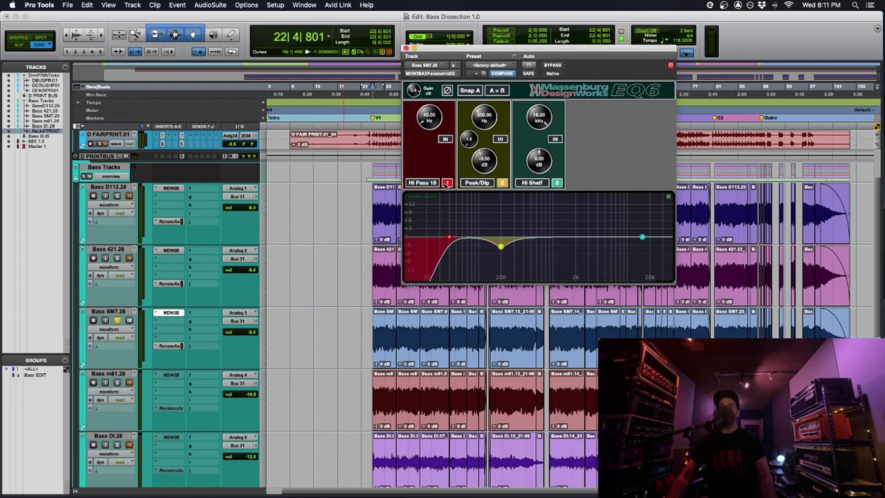
Step: Play Bass SM7.28 and audition the 200 Hz Peak/Dip band of its MDW EQ in isolation
key(space)
click(502, 181)
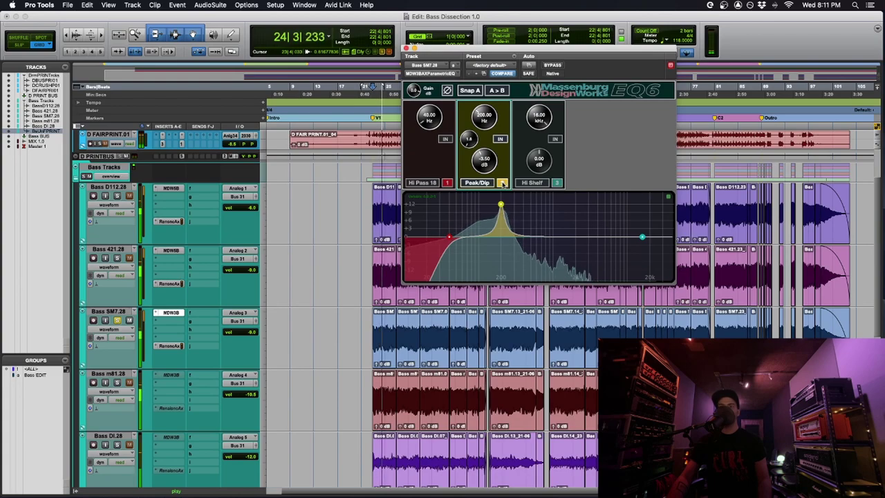
key(space)
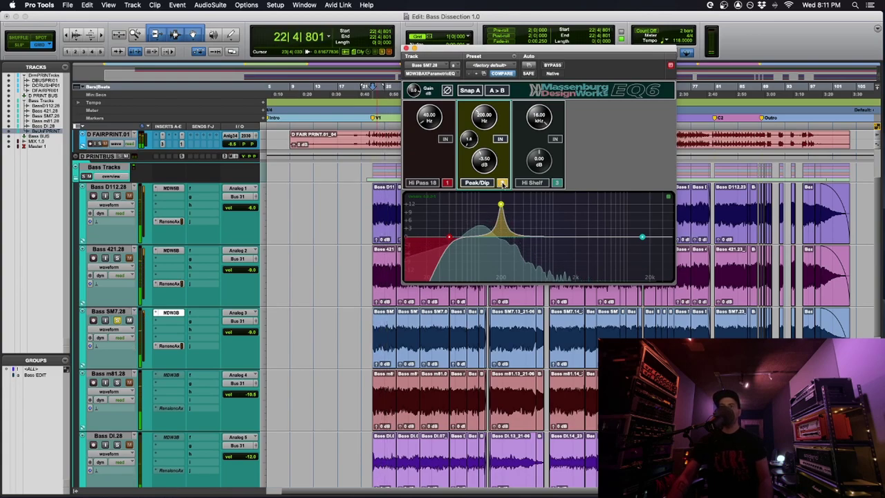
click(502, 182)
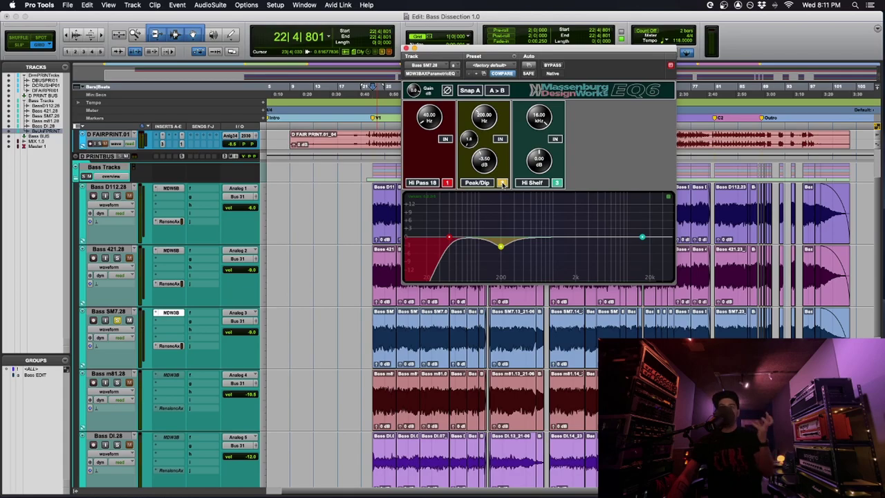
Step: Review the MDW EQ settings of Bass D112.28, Bass 421.28 and Bass SM7.28 in turn
click(171, 188)
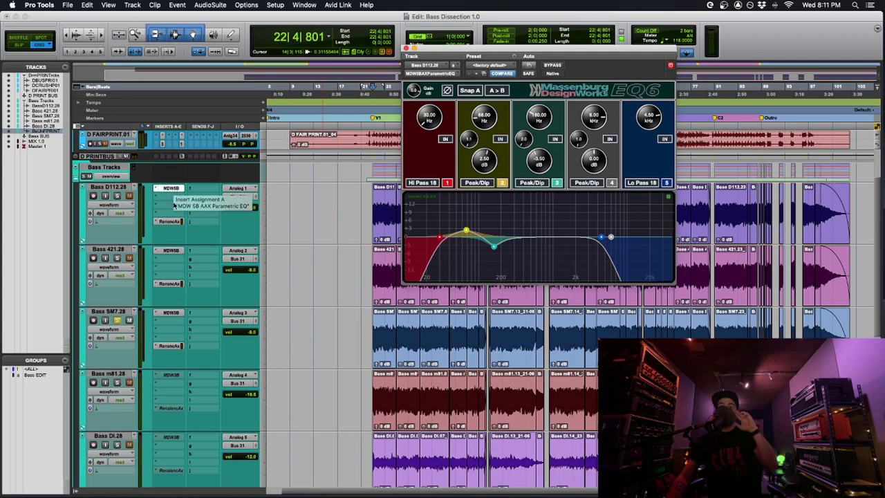
click(171, 250)
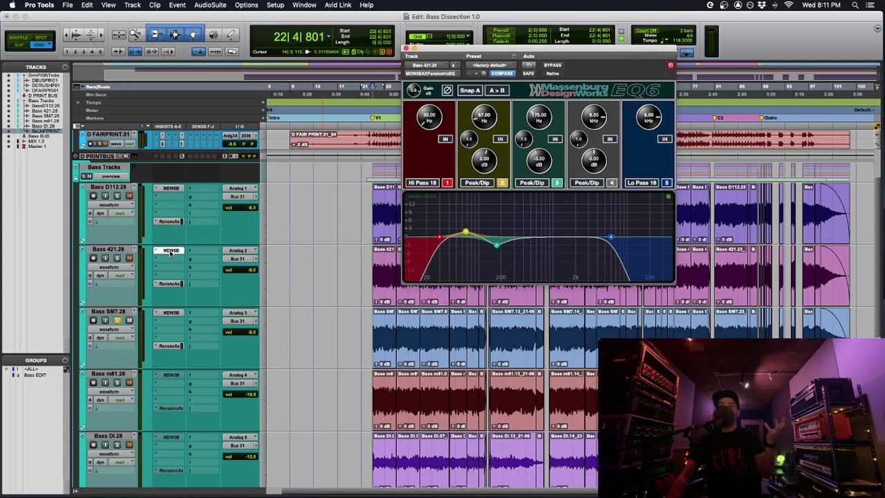
click(166, 315)
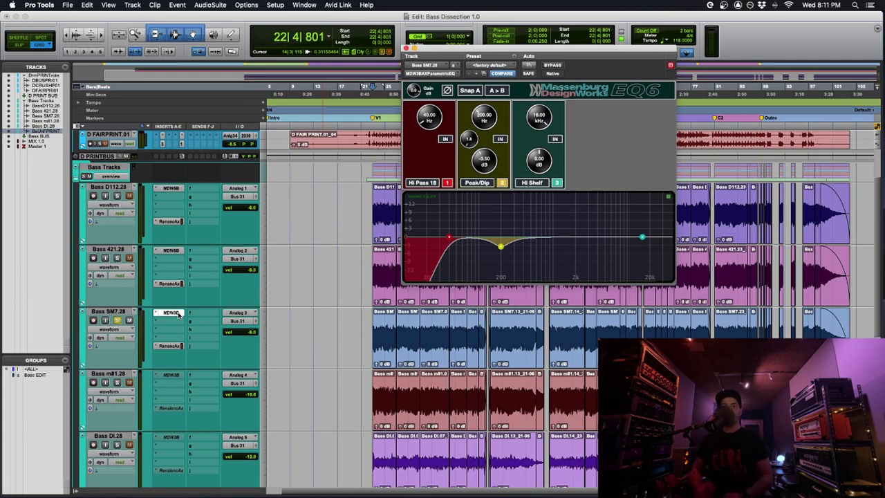
Step: Solo Bass m81.28 and switch to Preview to view the preamp photos IMG_1180 and IMG_1181
click(116, 382)
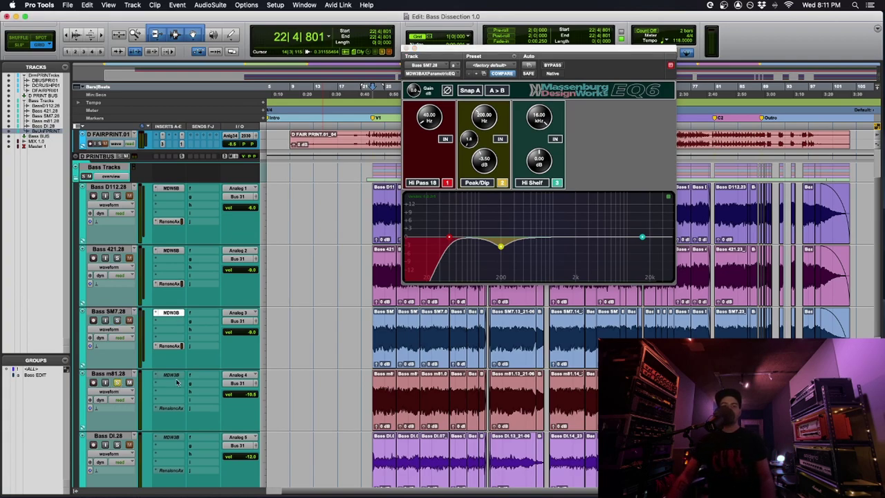
key(super+Tab)
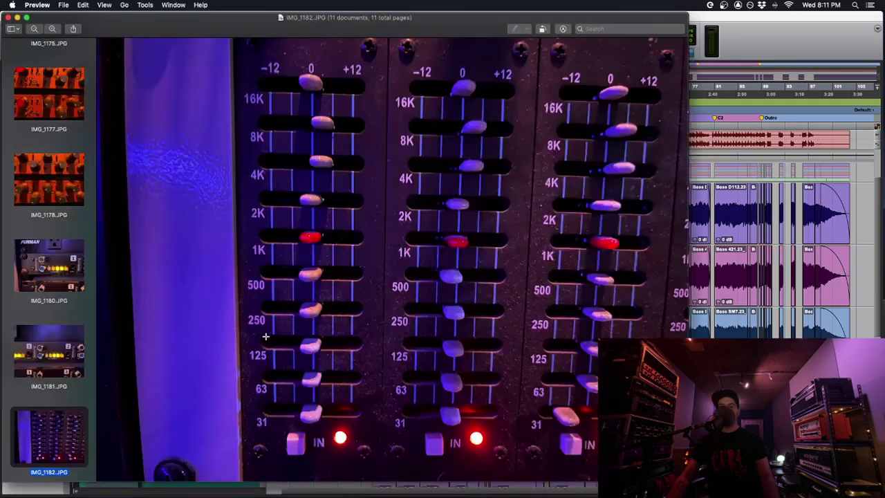
click(69, 346)
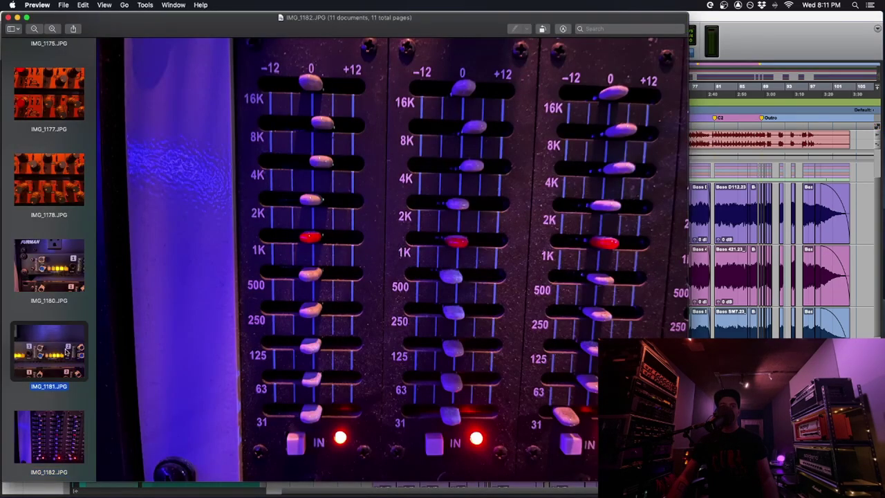
click(88, 270)
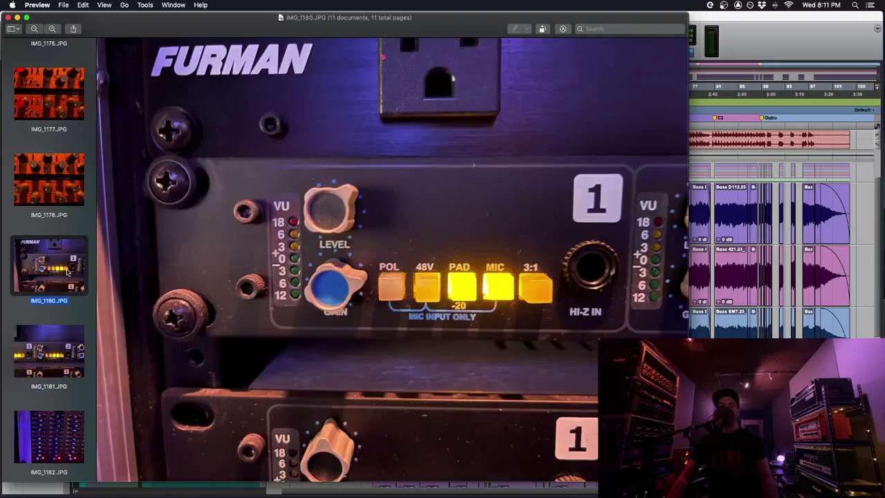
key(Down)
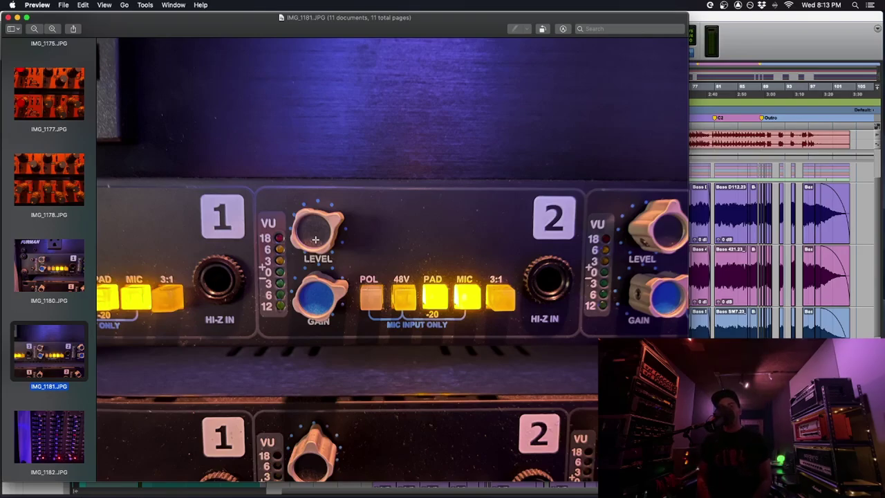
Step: Return to Pro Tools, inspect the Renaissance Axx and MDW EQ on Bass m81.28, and play the soloed track
key(super+Tab)
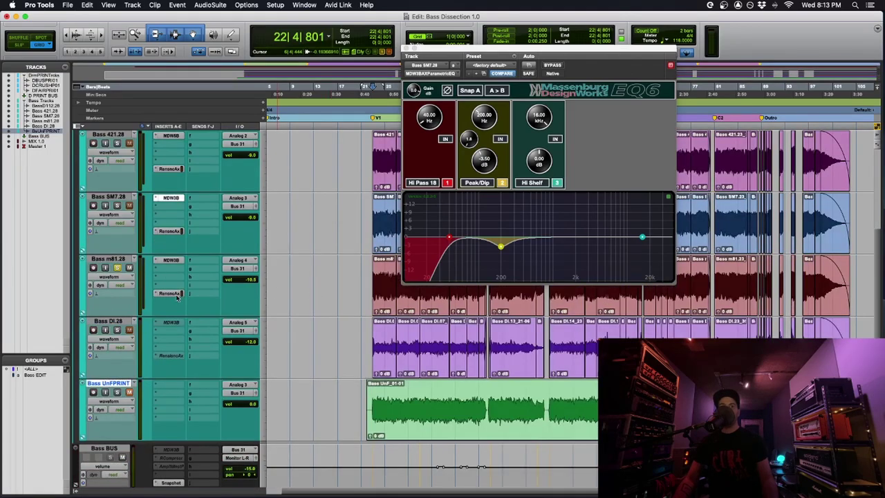
click(178, 296)
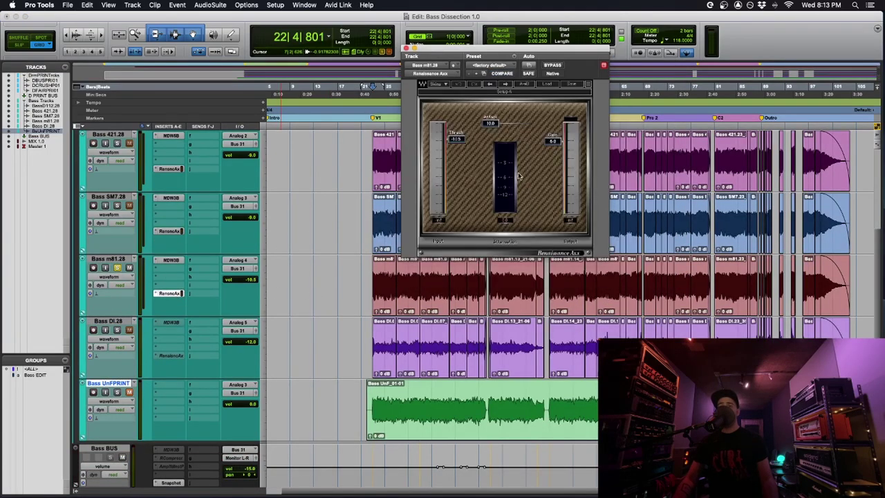
click(178, 261)
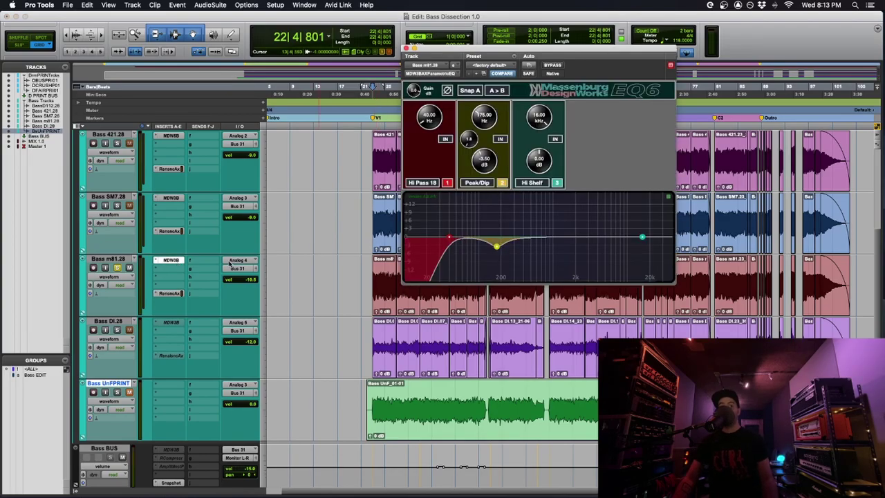
scroll(346, 359, up, 3)
click(341, 346)
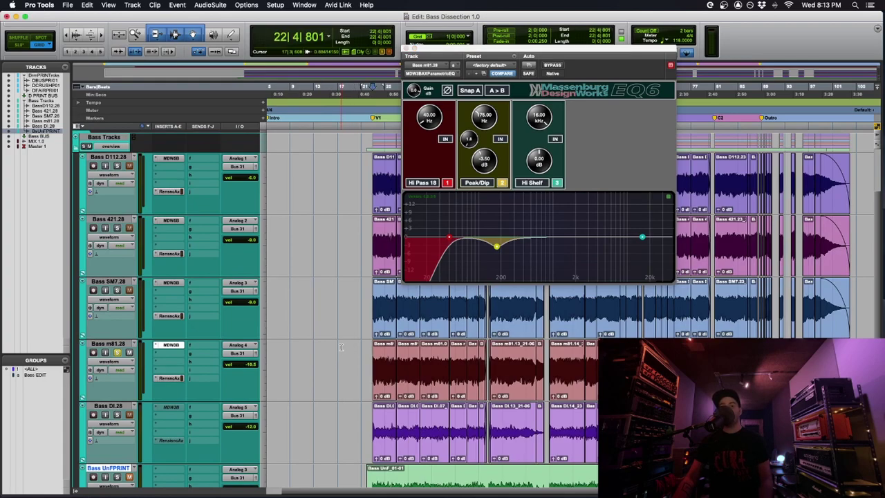
key(space)
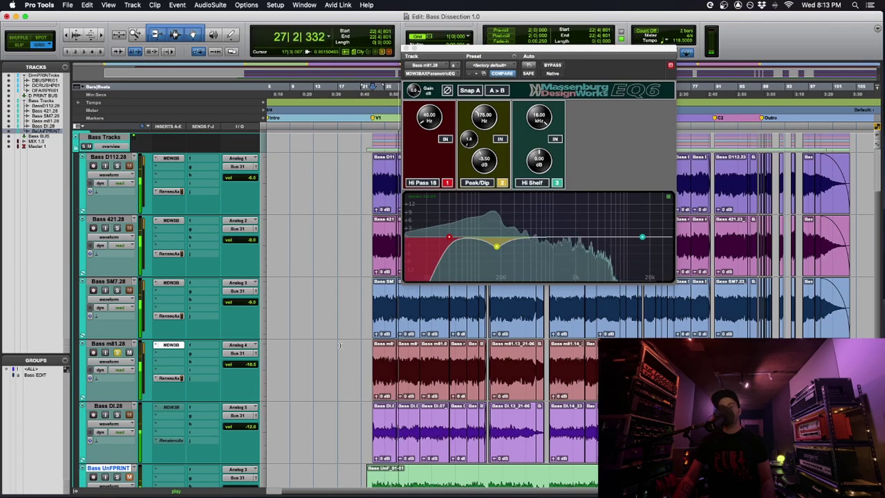
key(space)
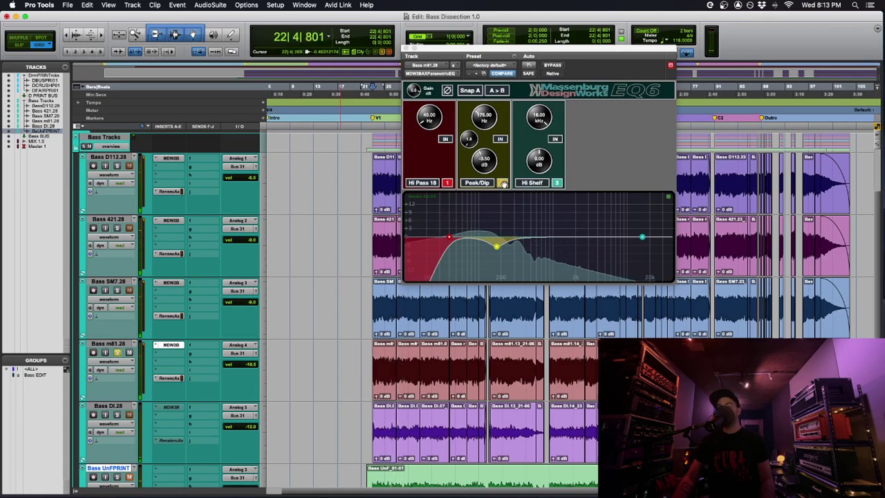
Step: Play Bass m81.28 and audition the 175 Hz Peak/Dip band of its MDW EQ in isolation
click(502, 182)
key(space)
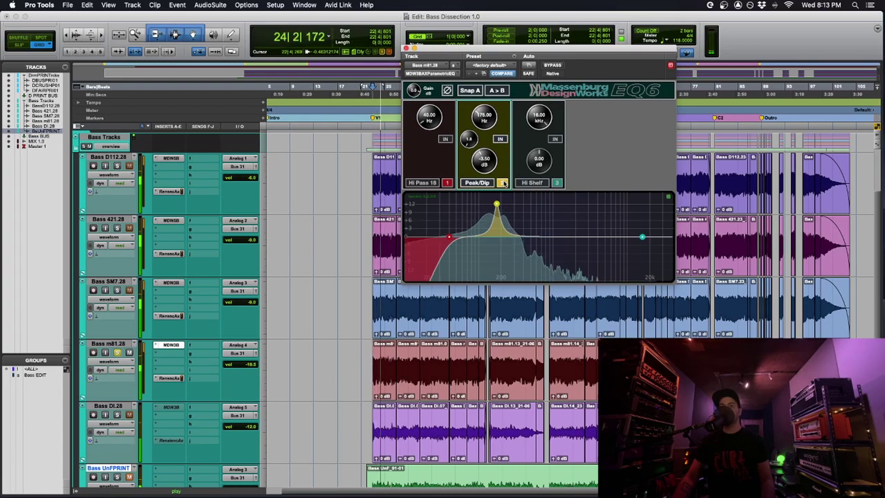
key(space)
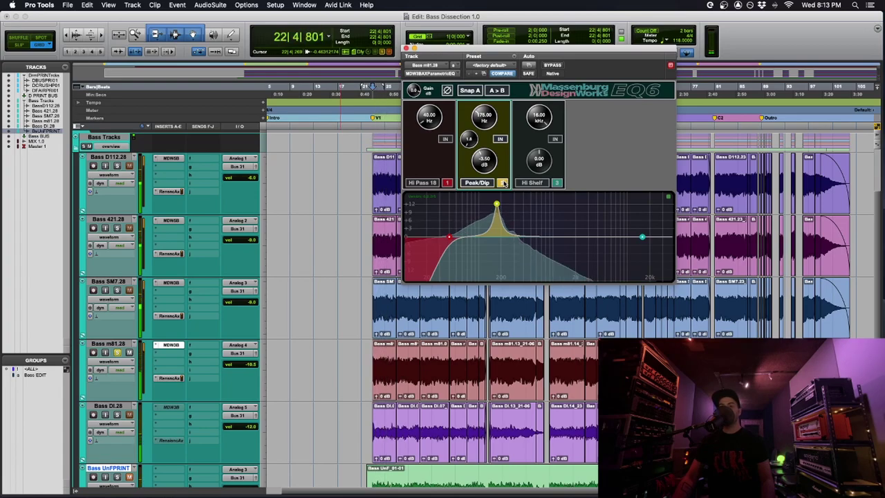
click(502, 183)
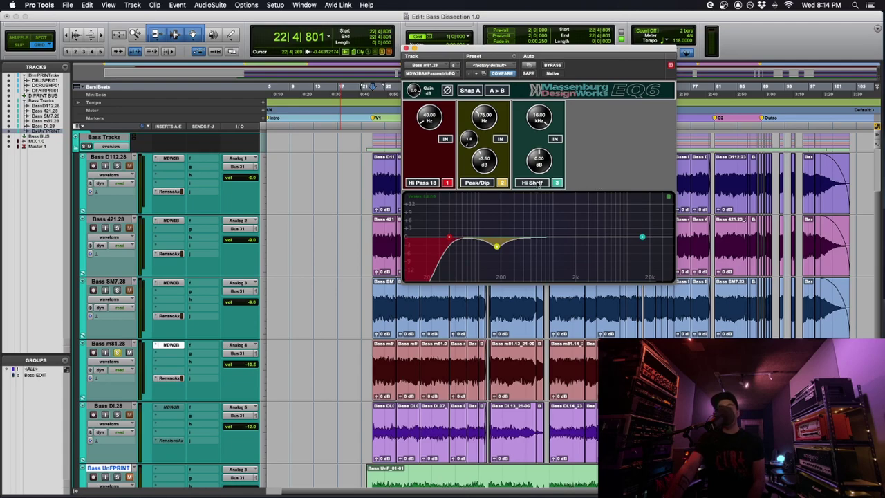
Step: Compare the MDW EQ settings of Bass SM7.28 and Bass 421.28, ending on Bass SM7.28
click(172, 283)
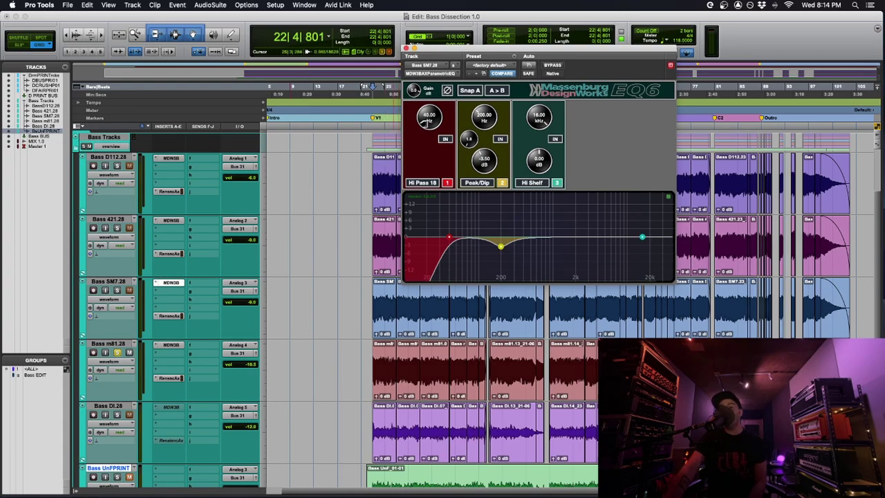
click(170, 220)
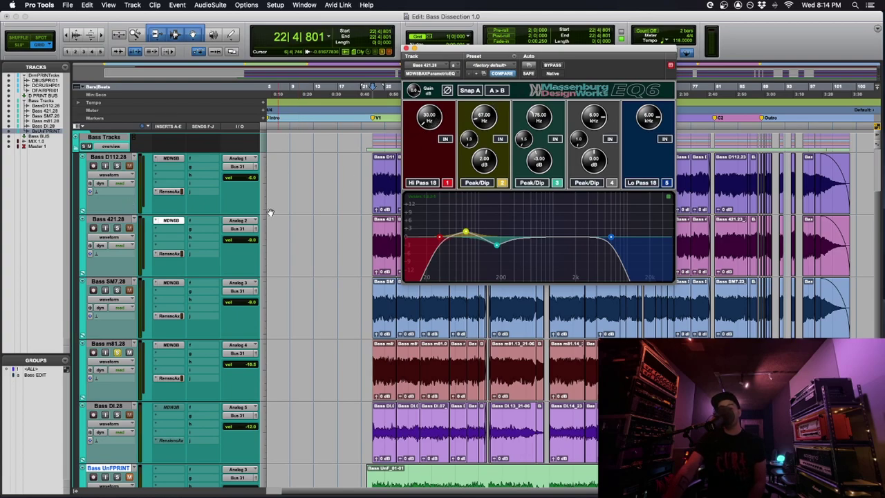
click(173, 284)
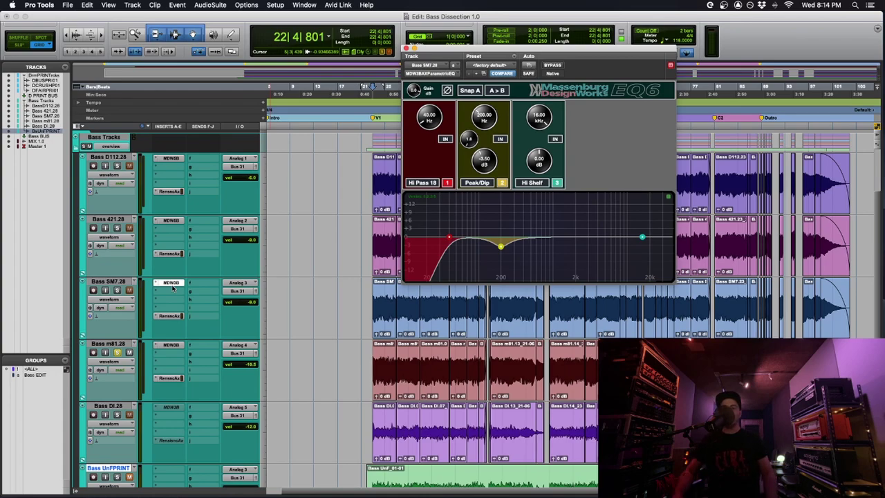
Step: Solo Bass DI.28 with its MDW EQ open and compare the bass track waveforms closely around bar 40
click(118, 415)
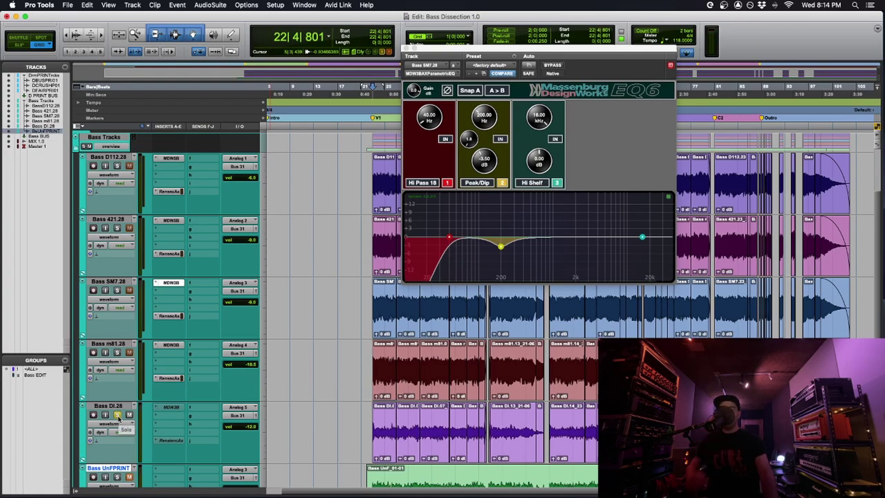
click(173, 408)
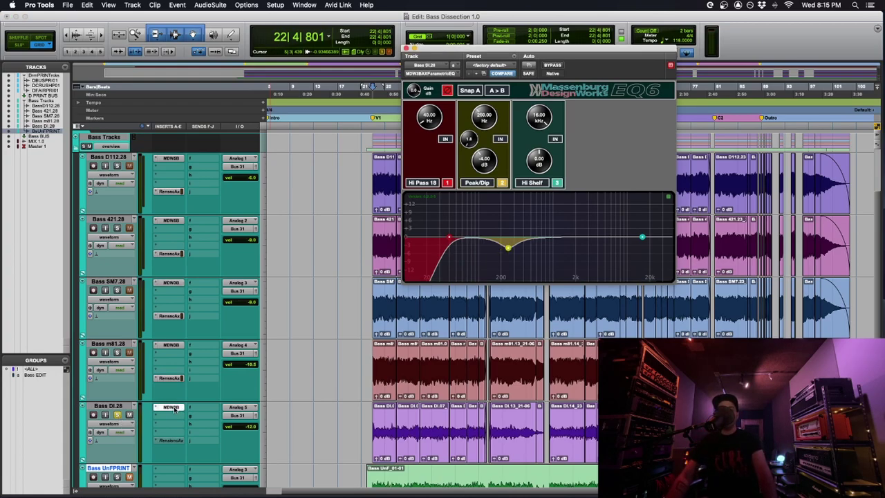
scroll(336, 335, down, 1)
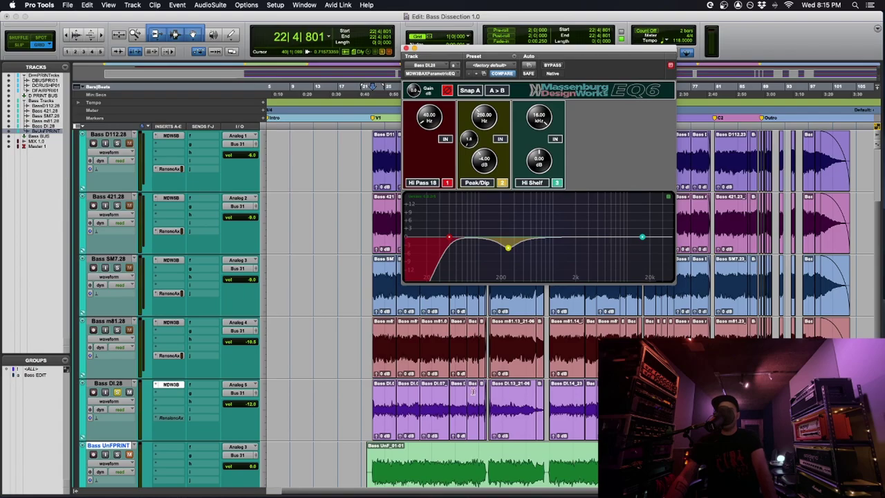
click(474, 391)
scroll(474, 391, up, 6)
scroll(475, 391, up, 4)
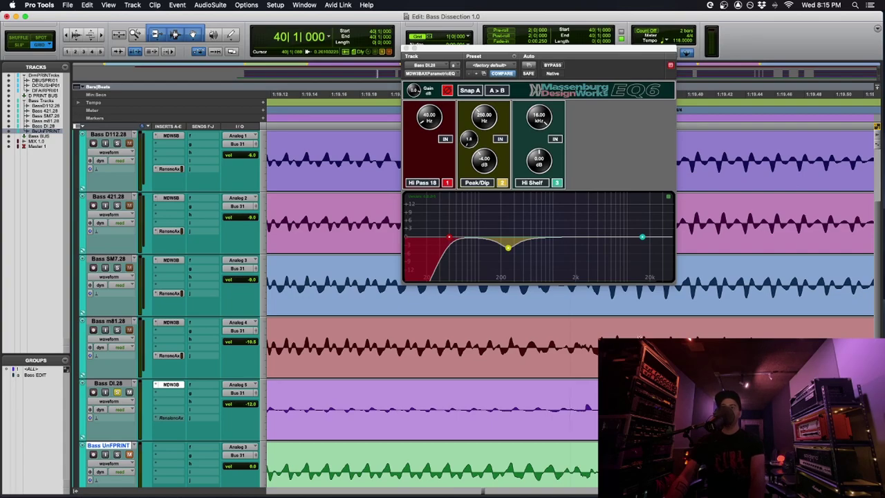
scroll(639, 335, up, 1)
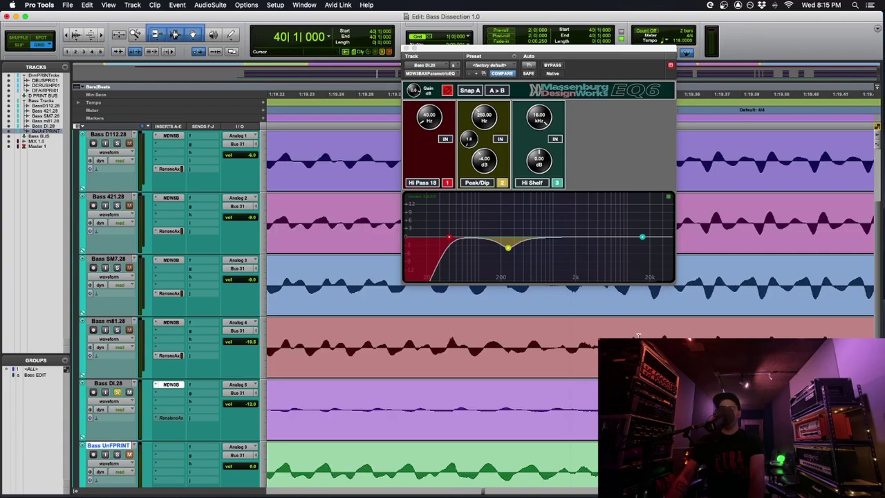
scroll(638, 335, down, 6)
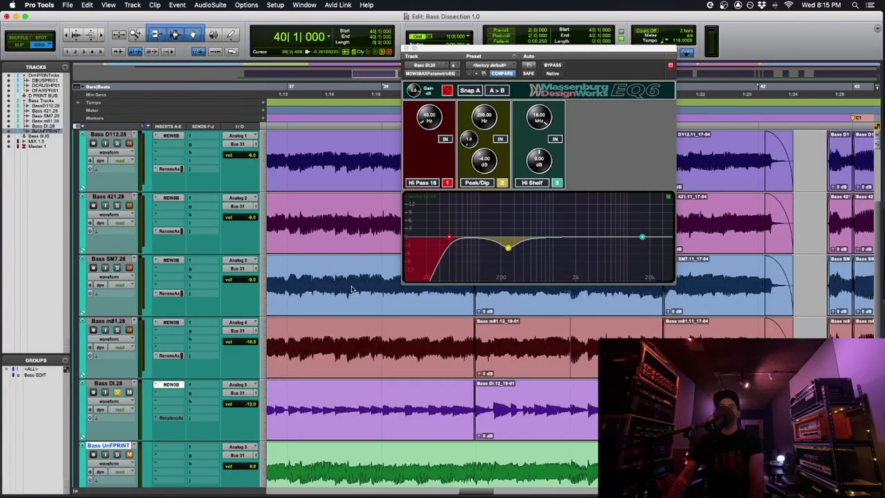
Step: Play the soloed Bass DI.28 from bar 35 and examine its Renaissance Axx compression and MDW EQ during playback
scroll(311, 395, left, 5)
click(378, 396)
key(space)
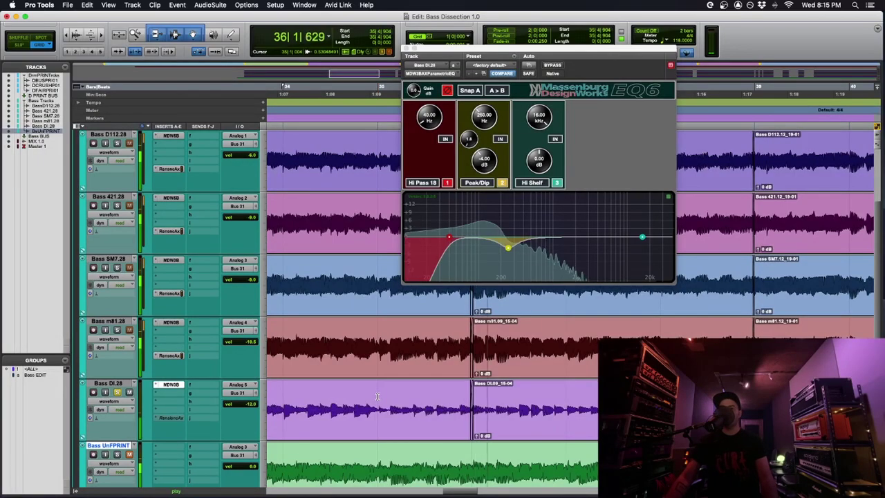
scroll(311, 415, down, 5)
scroll(207, 443, up, 6)
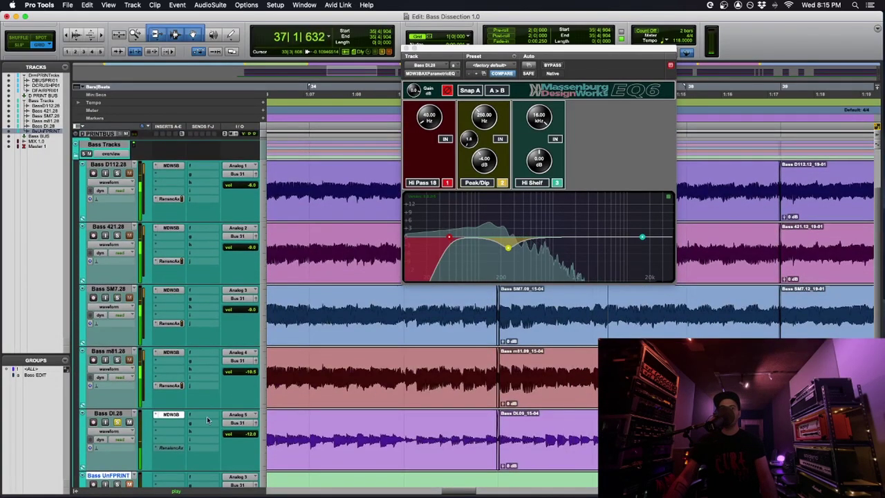
click(174, 448)
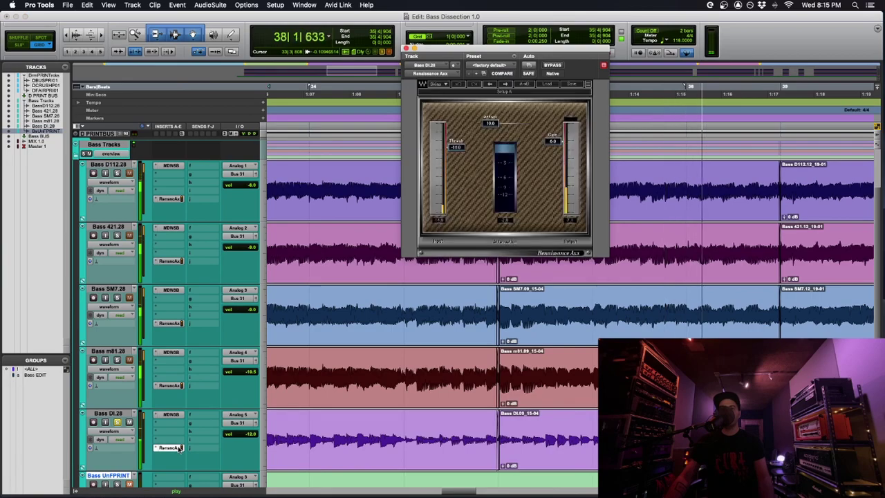
scroll(515, 396, down, 1)
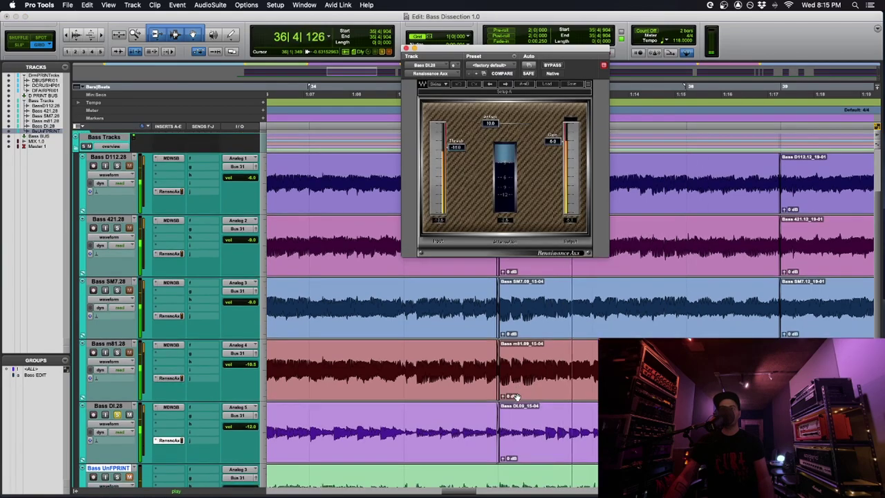
key(super+bracketleft)
key(super+bracketleft)
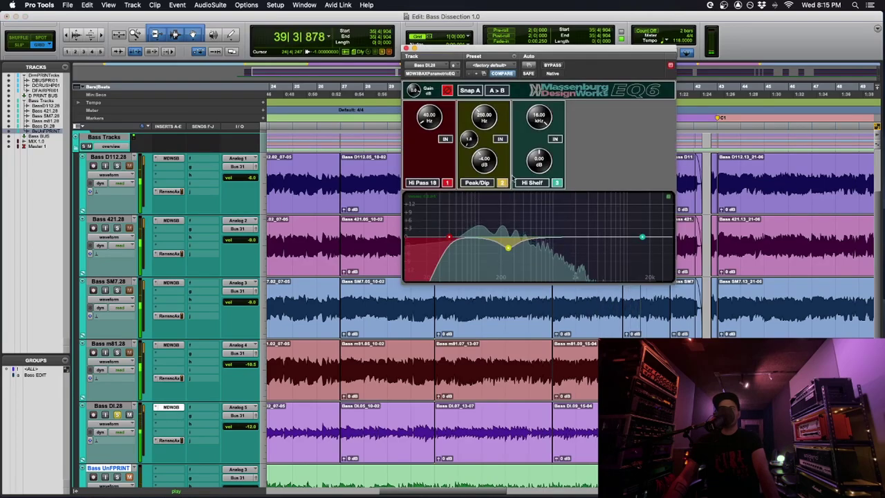
Step: Audition the 250 Hz Peak/Dip band of the Bass DI.28 MDW EQ in isolation
key(space)
click(503, 182)
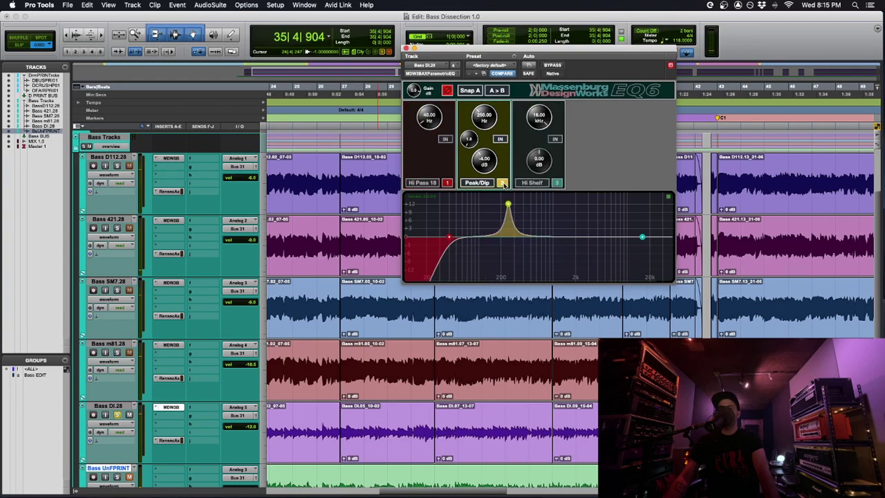
key(space)
key(space)
click(503, 183)
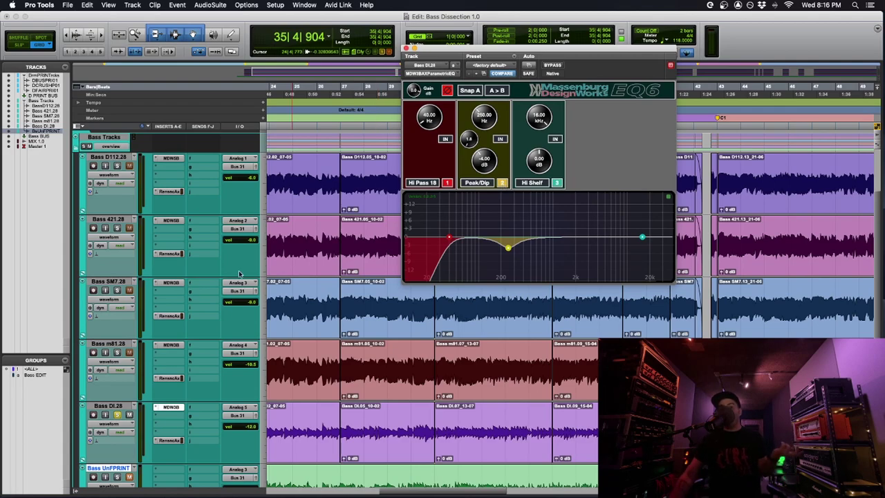
Step: Review the MDW EQ settings of Bass m81.28, Bass SM7.28, Bass 421.28 and Bass D112.28 in turn
click(167, 347)
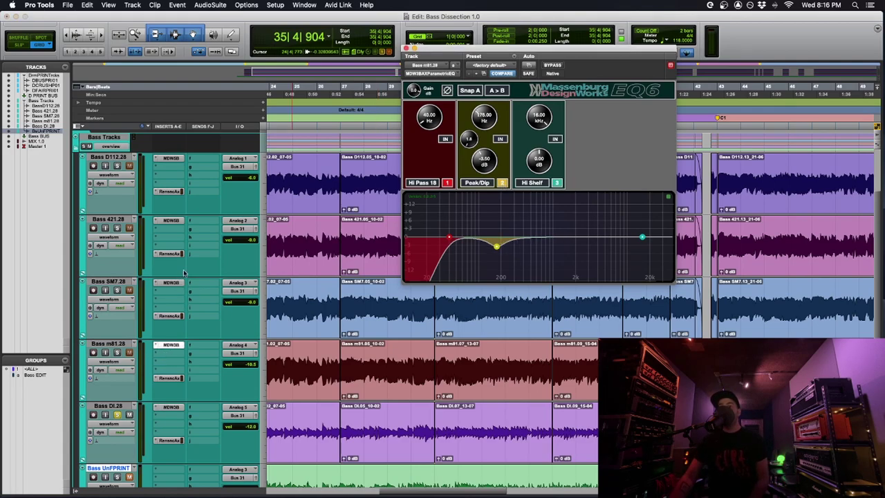
click(175, 221)
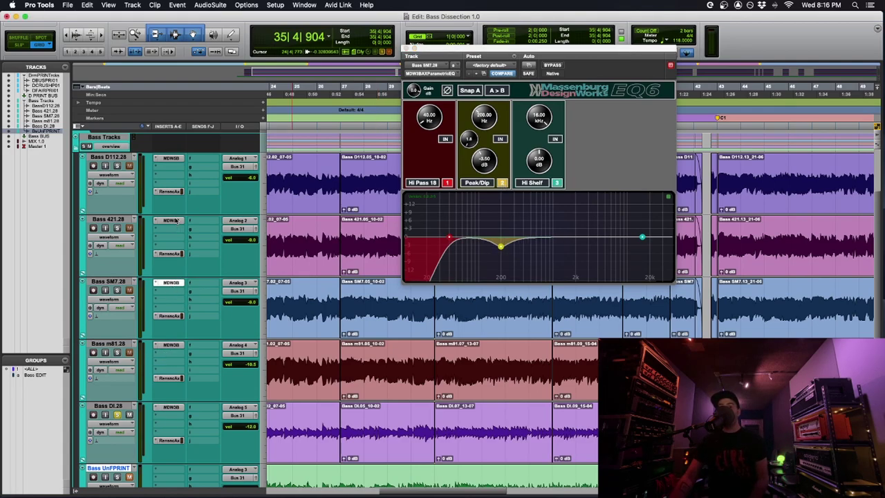
click(171, 158)
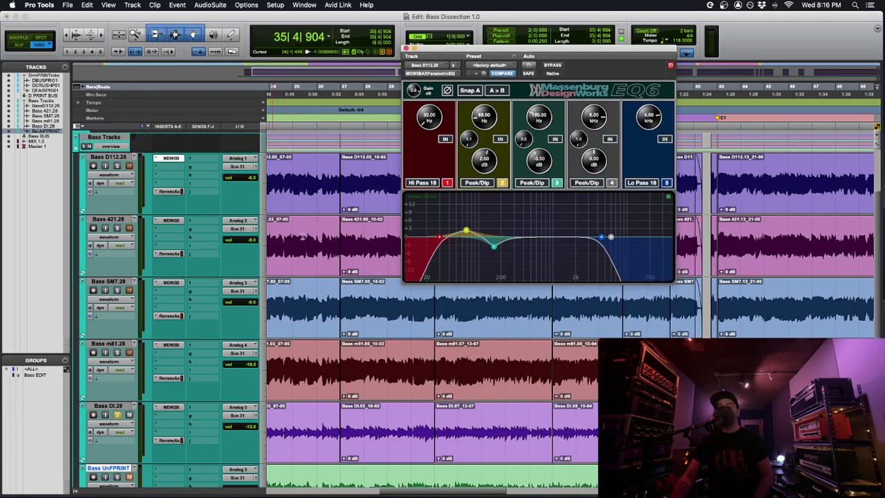
Step: Switch to Preview and browse the preamp gear photos, including IMG_1176 and IMG_1174
key(super+Tab)
scroll(66, 150, up, 5)
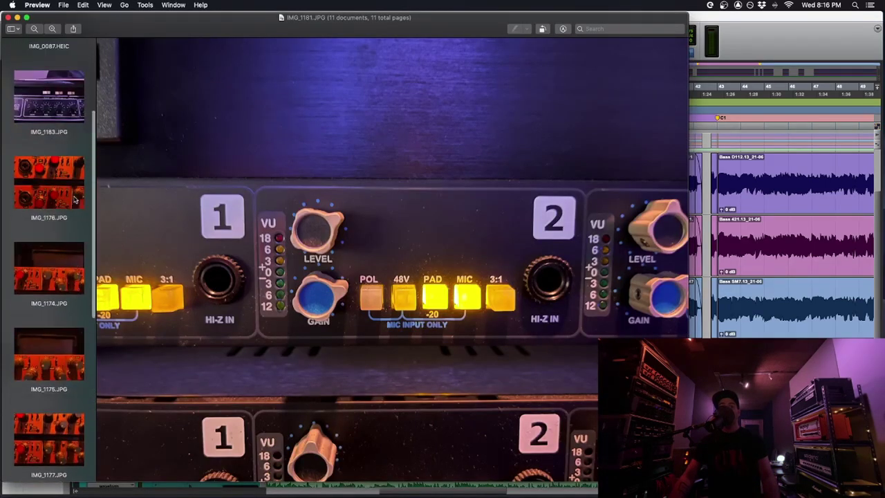
click(58, 80)
click(65, 150)
click(47, 253)
click(43, 354)
click(42, 355)
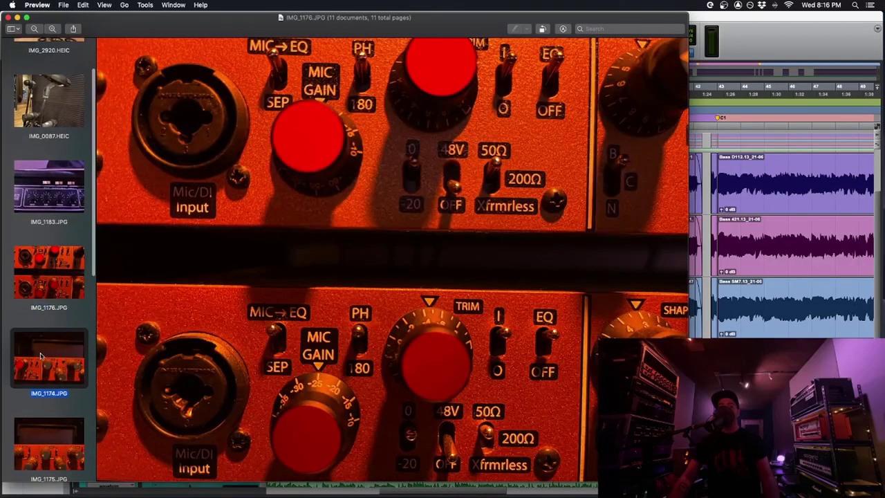
Step: Browse the remaining gear photos from IMG_1174 through IMG_1182, covering the preamp channels and the graphic EQ
click(43, 354)
click(48, 422)
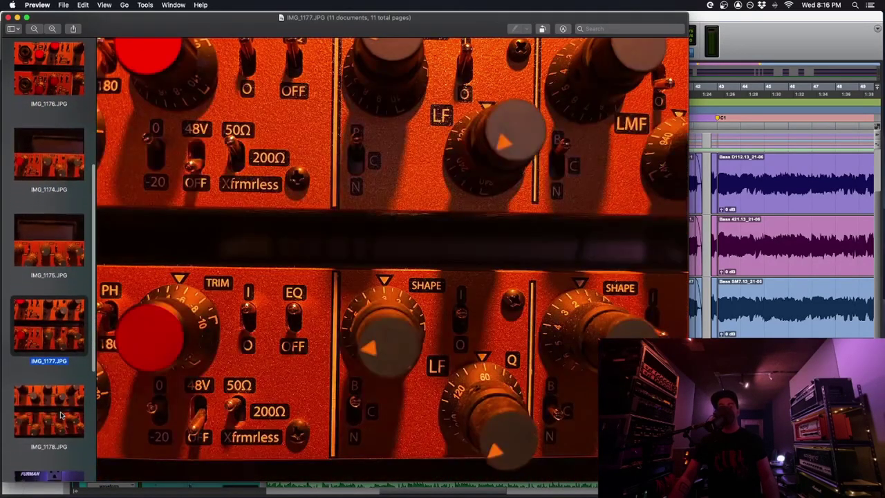
click(60, 410)
click(60, 412)
click(76, 408)
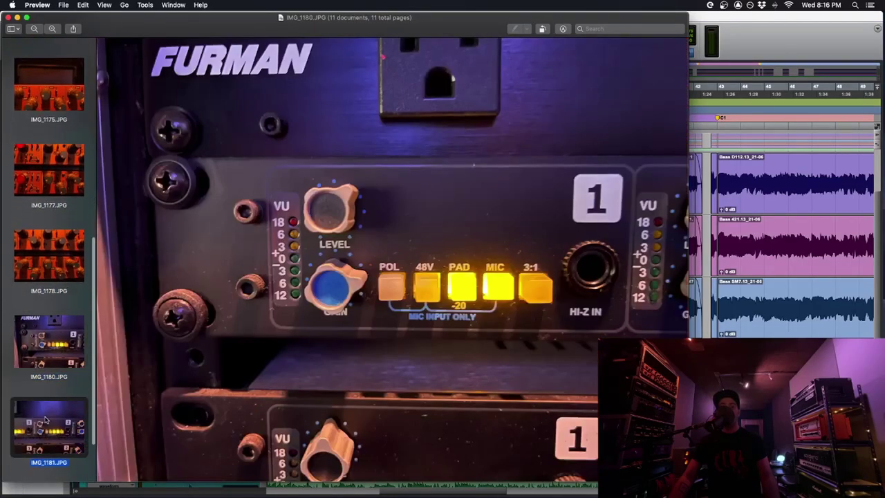
click(76, 409)
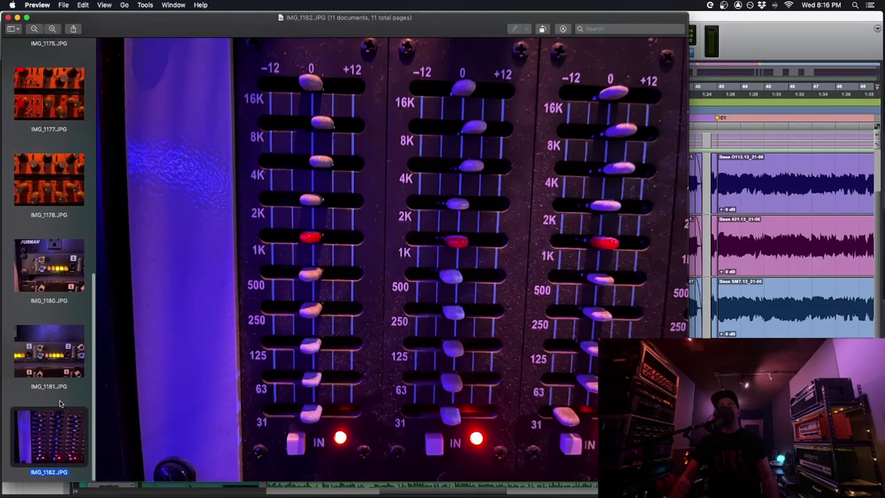
Step: Switch to Pro Tools, solo all the bass tracks including Bass UnFPRINT, and reduce their track heights
key(super+Tab)
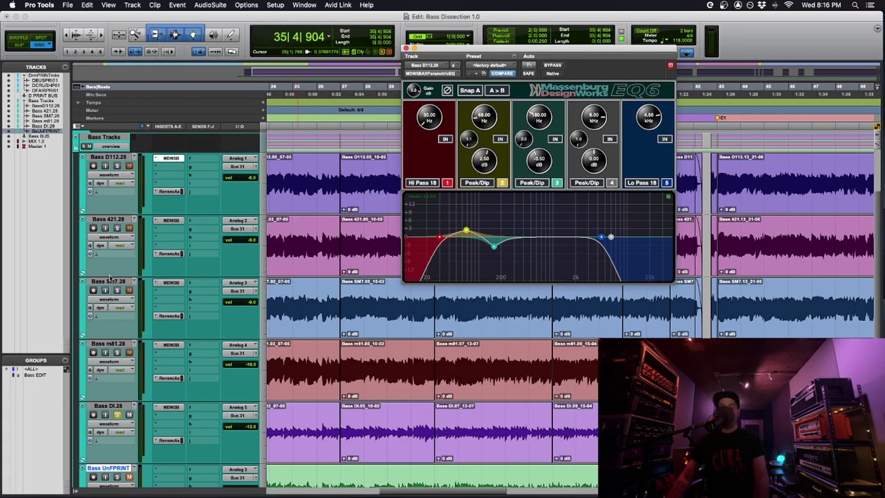
key(super+bracketleft)
click(117, 157)
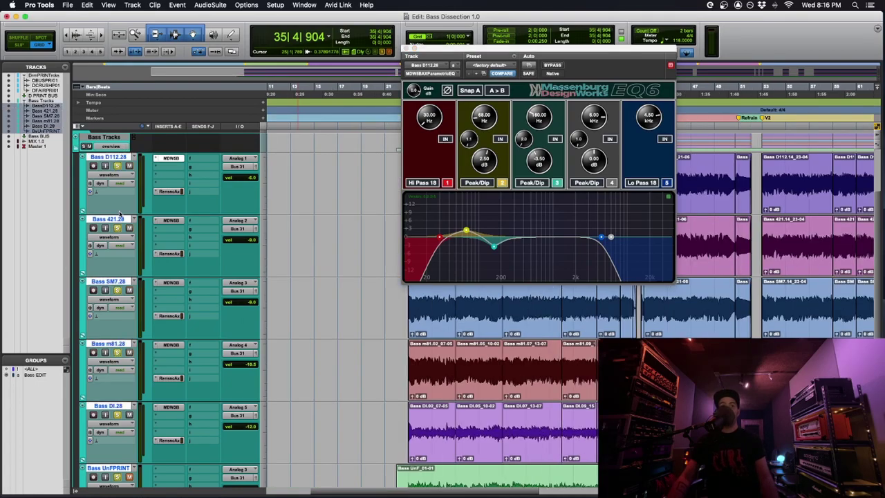
key(ctrl+Down)
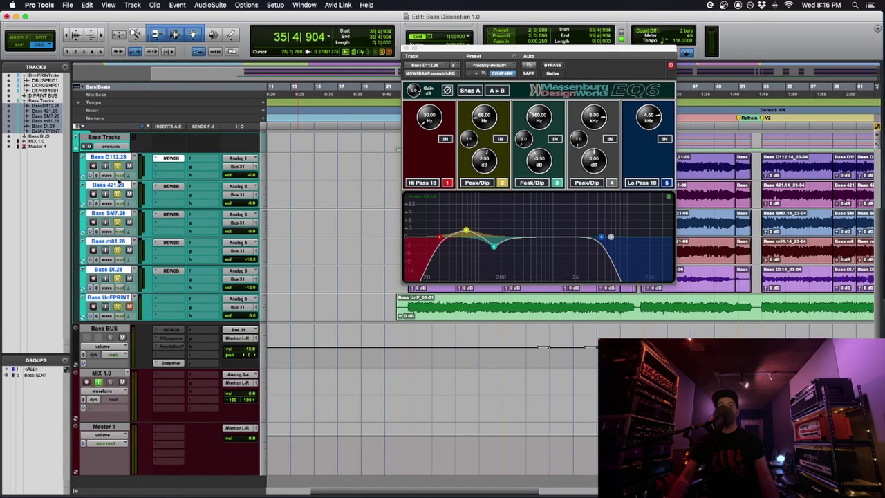
key(ctrl+Down)
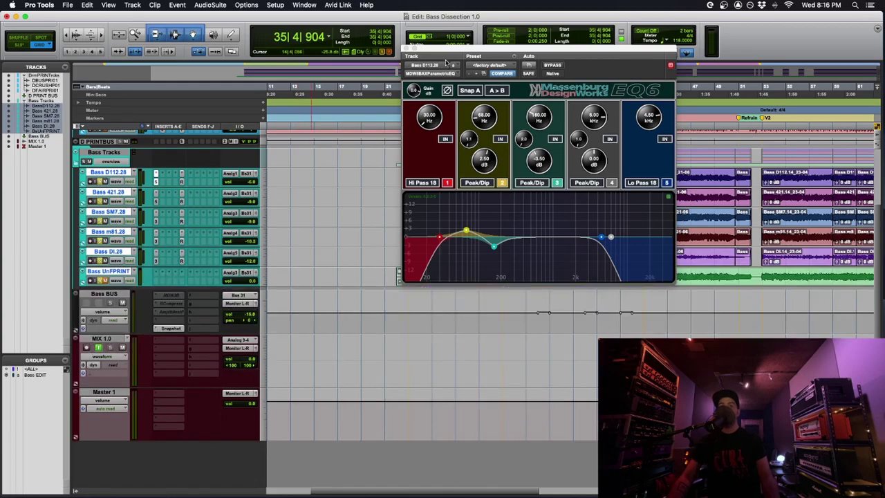
Step: Close the Bass D112.28 MDW EQ and select the five tracks from Bass D112.28 to Bass DI.28
click(407, 48)
scroll(300, 234, up, 2)
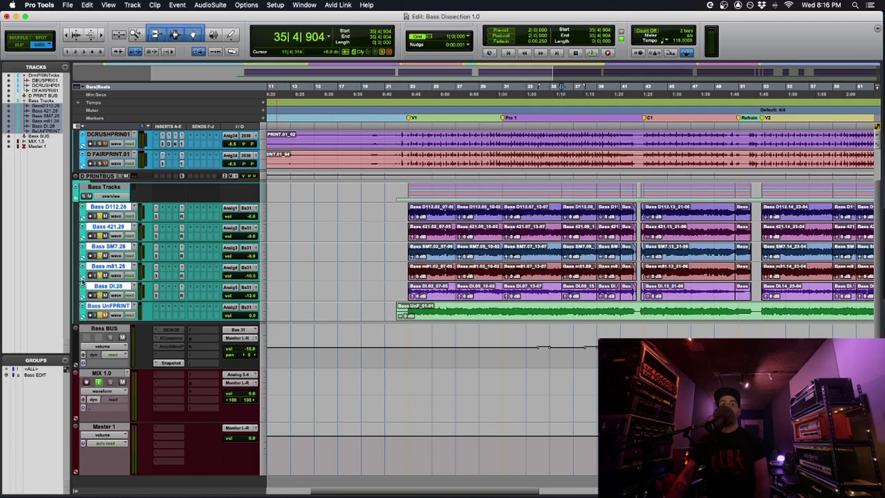
click(123, 285)
shift+click(119, 206)
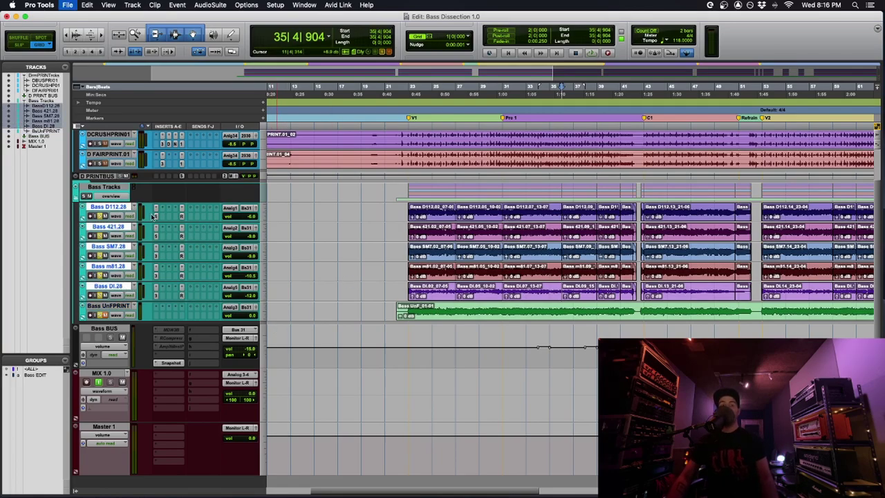
Step: Play the soloed bass tracks from bar 22, just before V1, and examine their levels and inserts in the Mix window
key(alt+Tab)
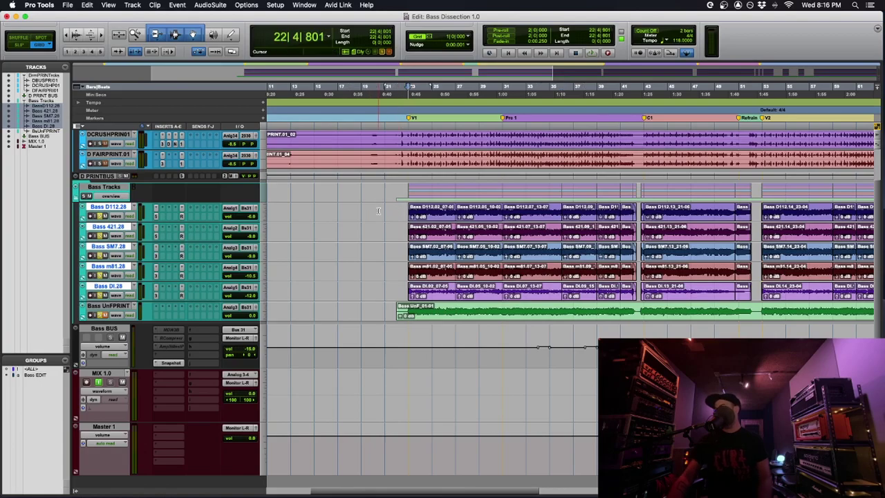
key(space)
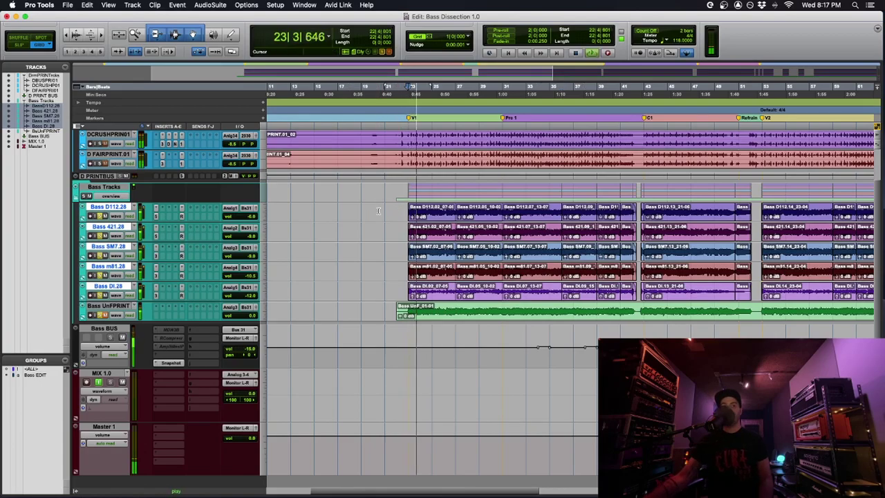
key(super+equal)
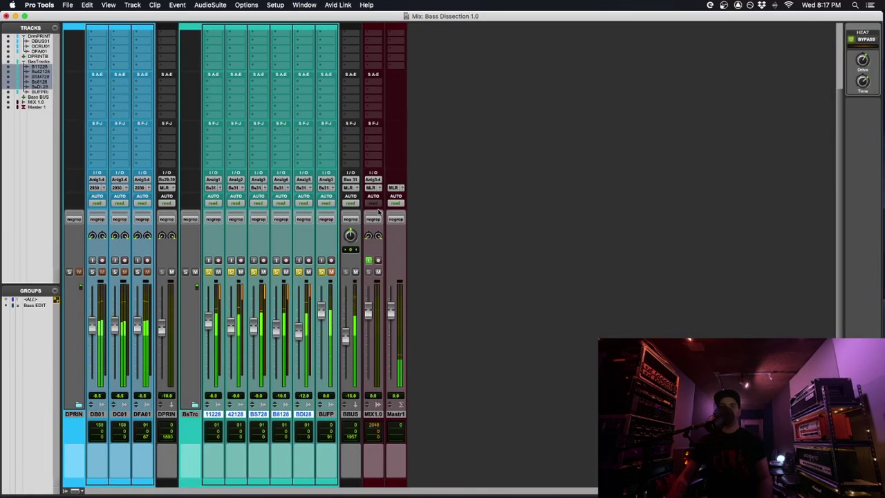
scroll(379, 212, up, 5)
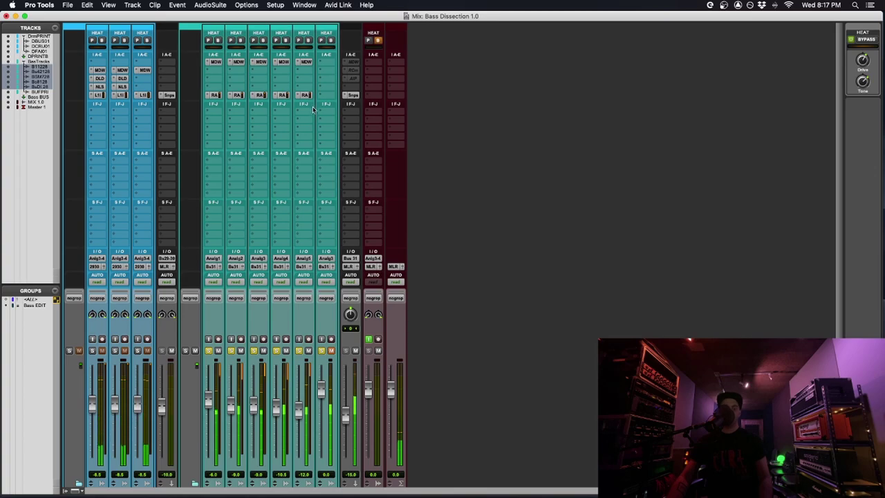
key(super+equal)
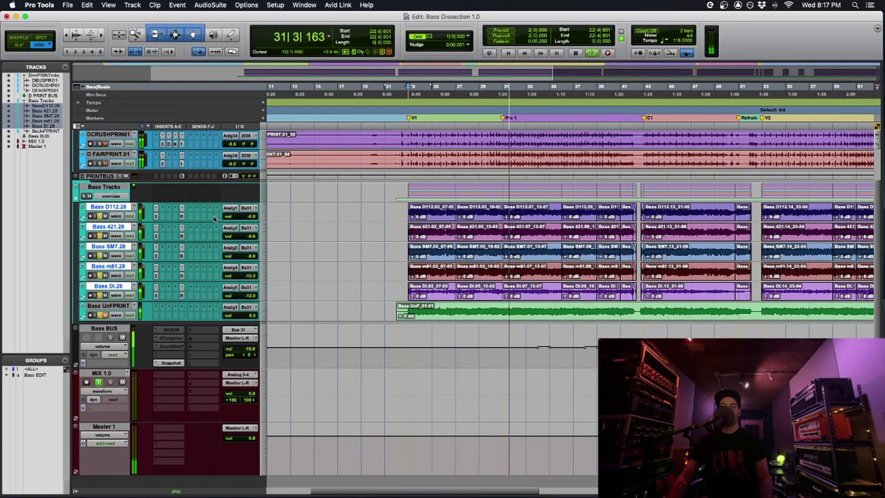
scroll(280, 237, down, 1)
scroll(280, 236, up, 1)
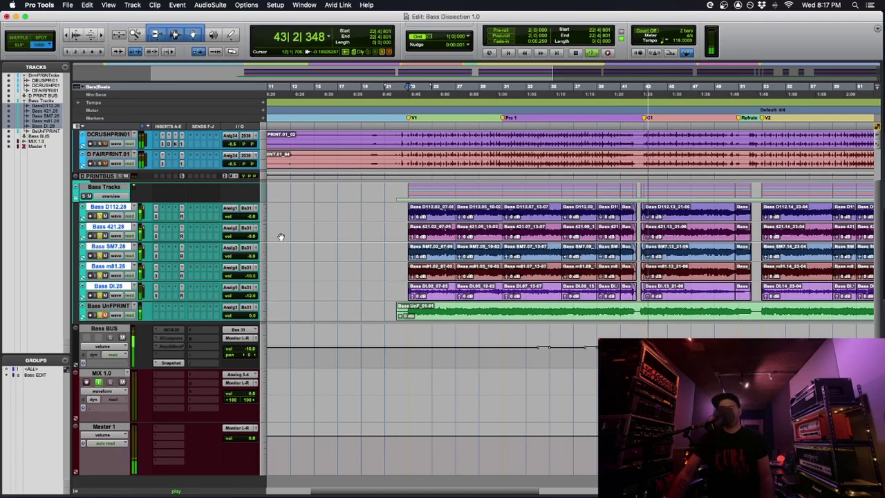
key(space)
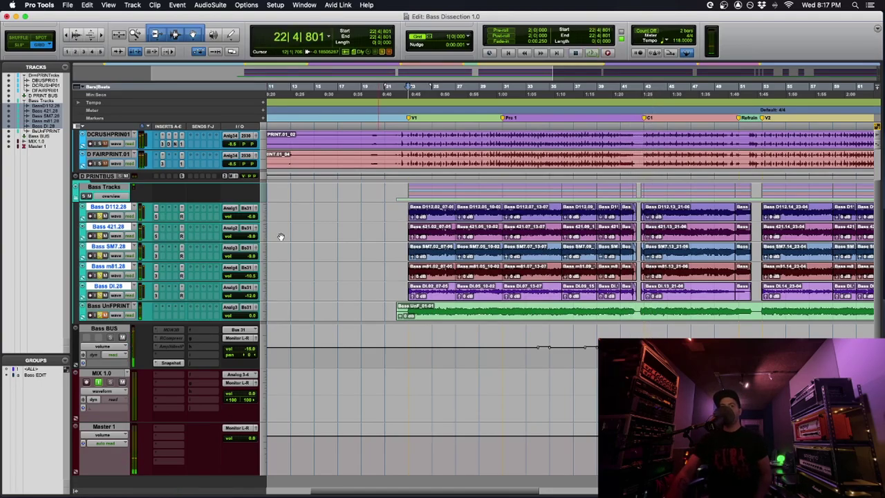
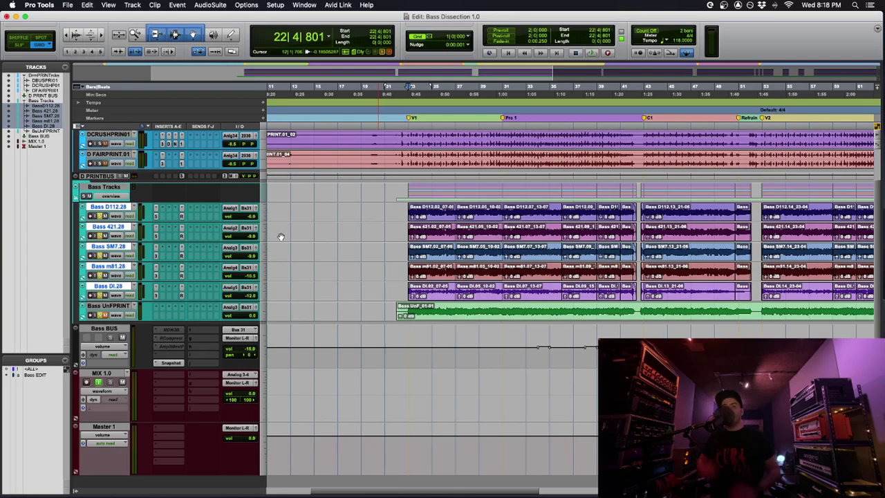
Step: Review the Snapshot hardware photo and notes stored on the Bass BUS
scroll(281, 236, left, 2)
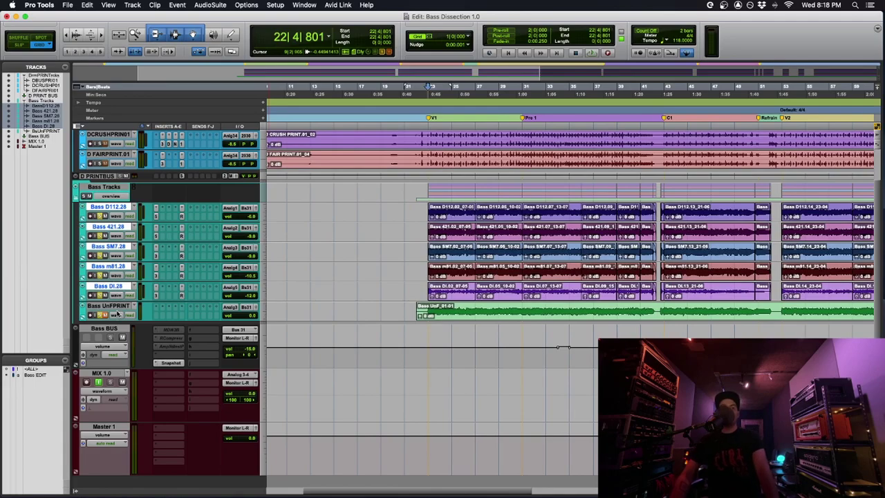
click(181, 363)
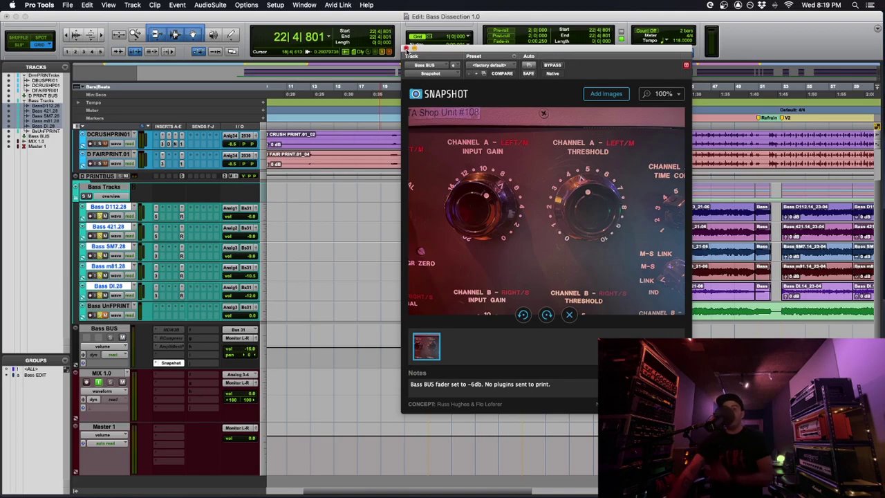
click(406, 48)
Step: Enlarge the Bass UnFPRINT track and route the Bass BUS output to Analog 3-4 (Stereo)
drag(109, 319, 109, 351)
key(super+equal)
click(373, 267)
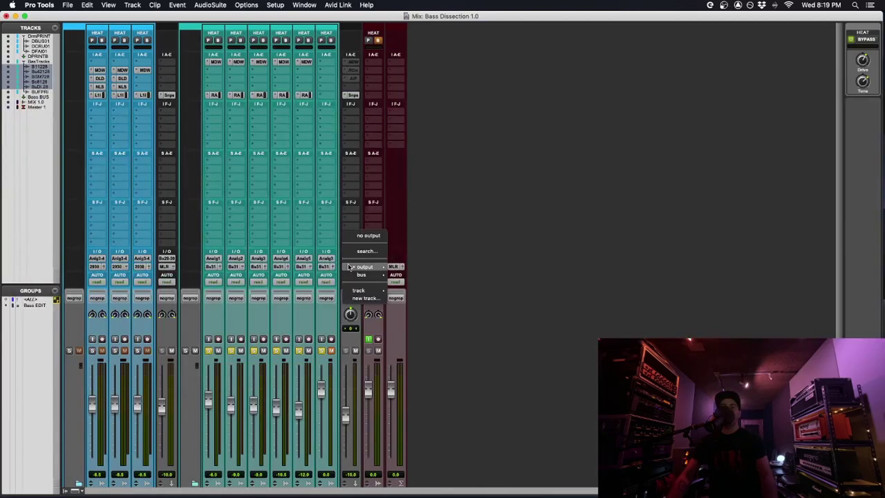
mouse_move(366, 267)
click(440, 308)
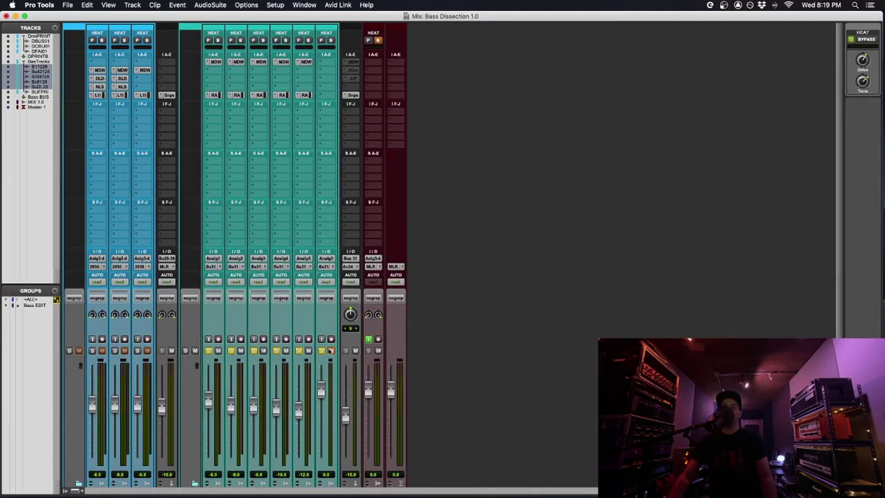
key(super+equal)
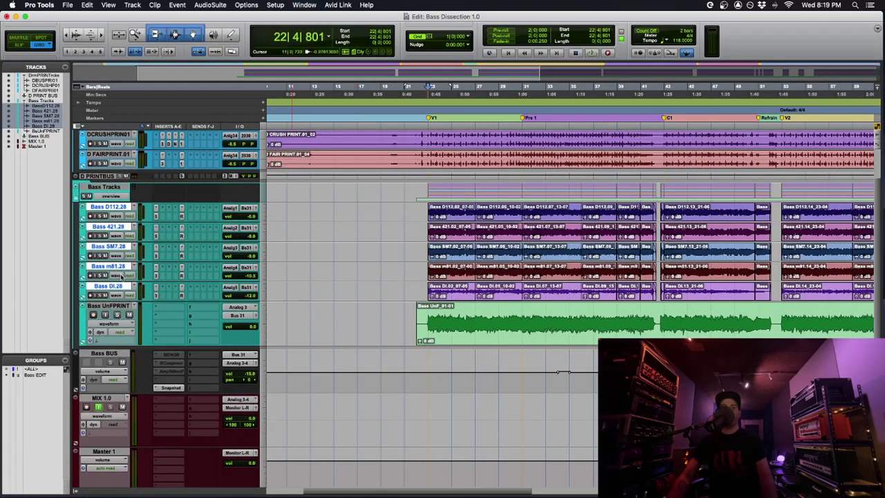
Step: Make the five tracks from Bass D112.28 to Bass DI.28 inactive, and select Bass UnFPRINT
right_click(111, 211)
click(138, 226)
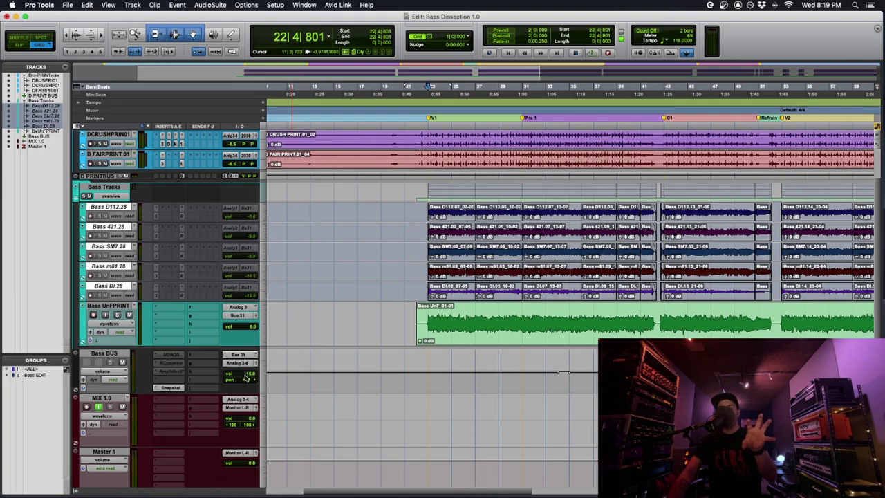
click(104, 354)
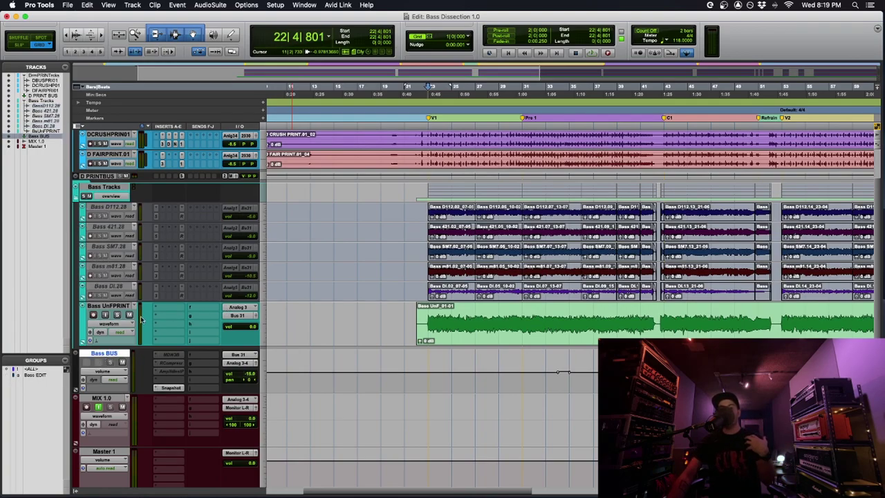
click(107, 306)
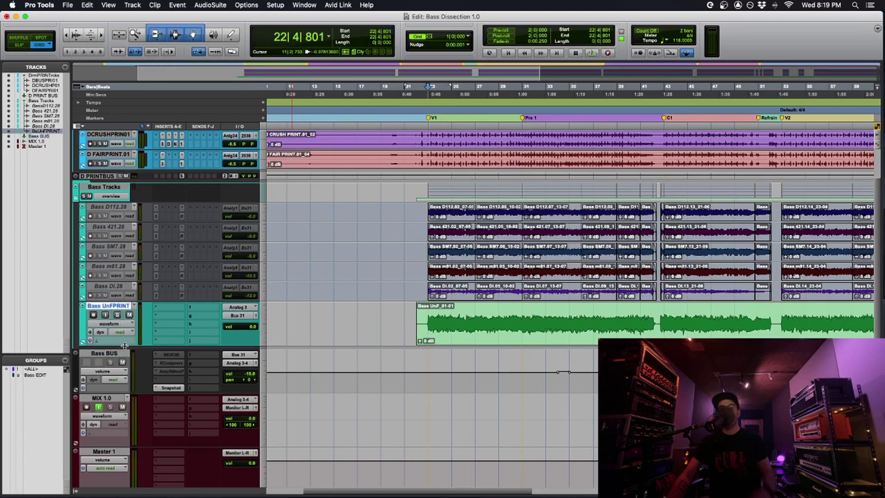
Step: Enlarge Bass UnFPRINT slightly, solo it, and play it from bar 23 at the start of V1
drag(126, 344, 126, 353)
click(422, 313)
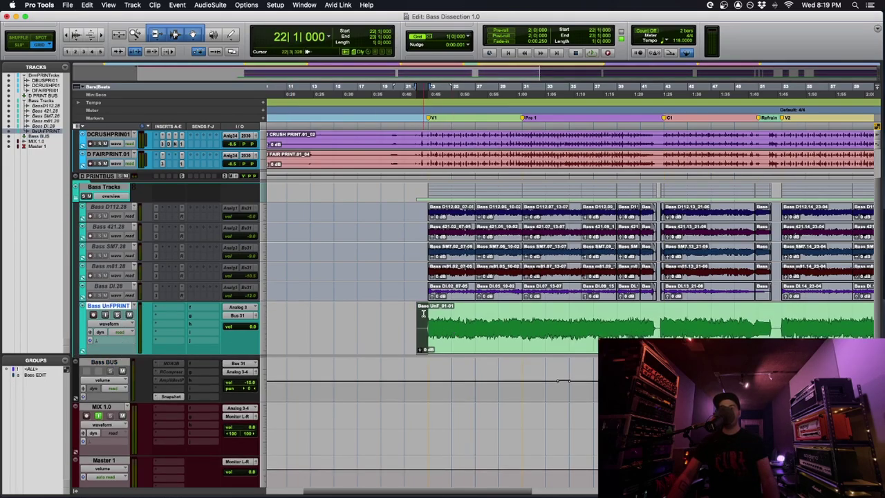
key(space)
key(space)
click(116, 314)
key(space)
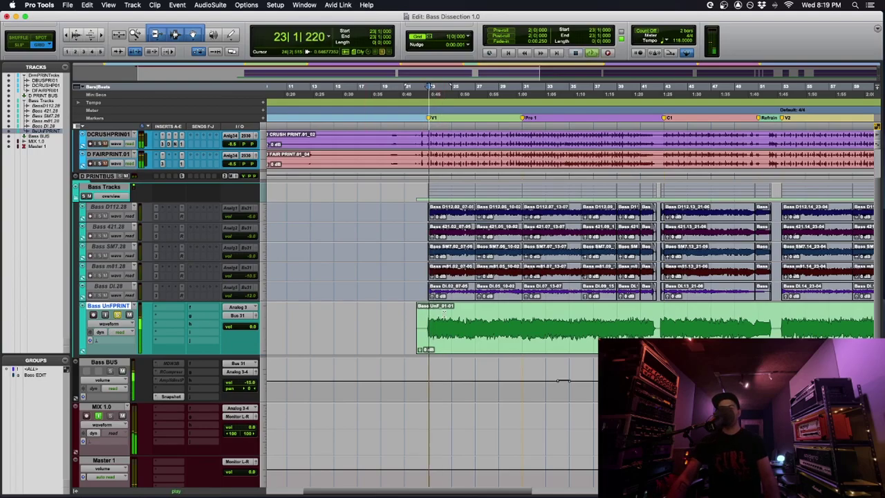
Step: Route the D PRINT BUS output to Analog 3-4 (Stereo) while auditioning the printed bass, and stop playback
key(super+equal)
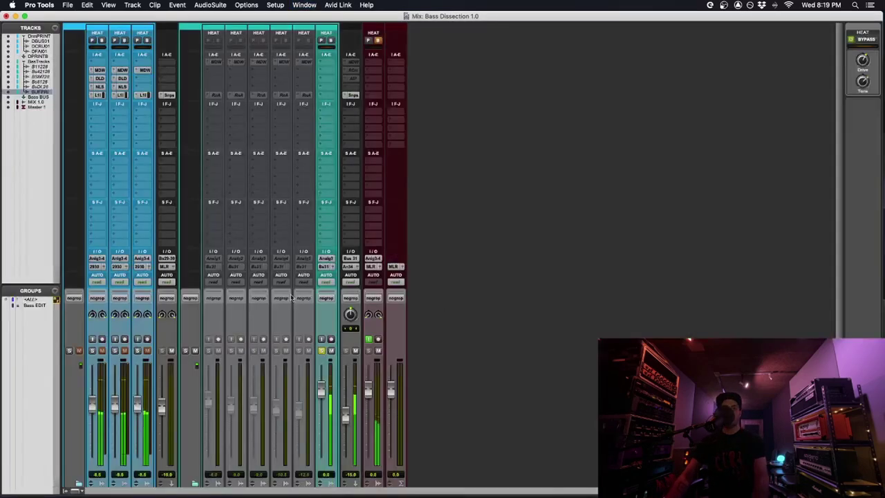
click(175, 266)
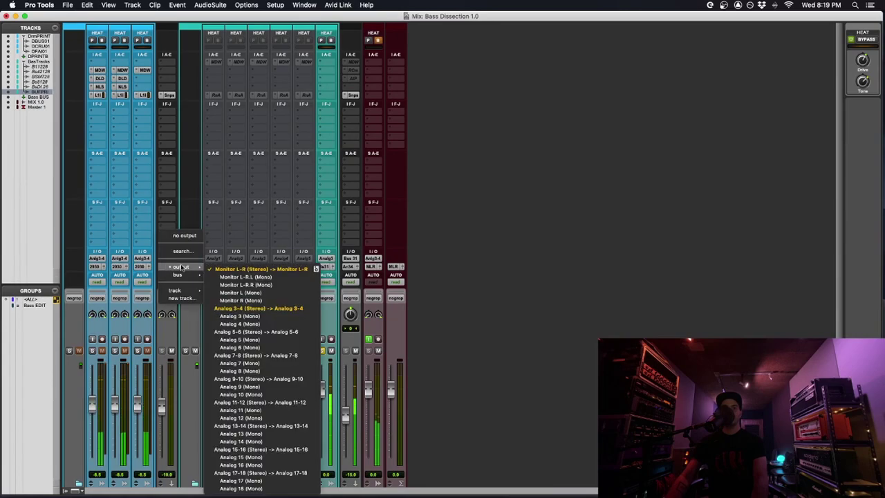
click(243, 308)
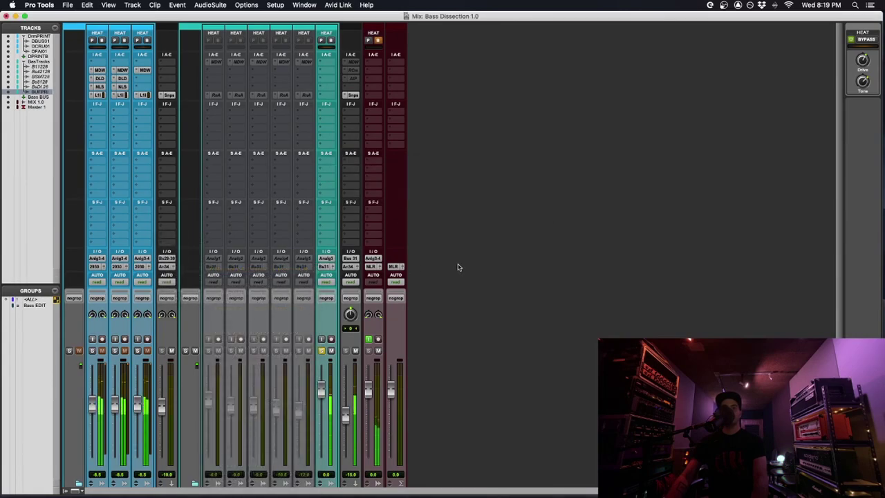
key(super+equal)
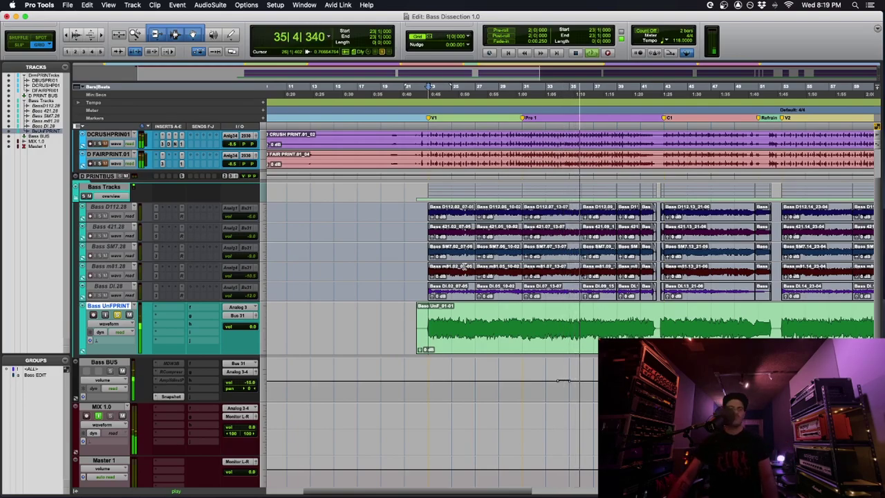
key(space)
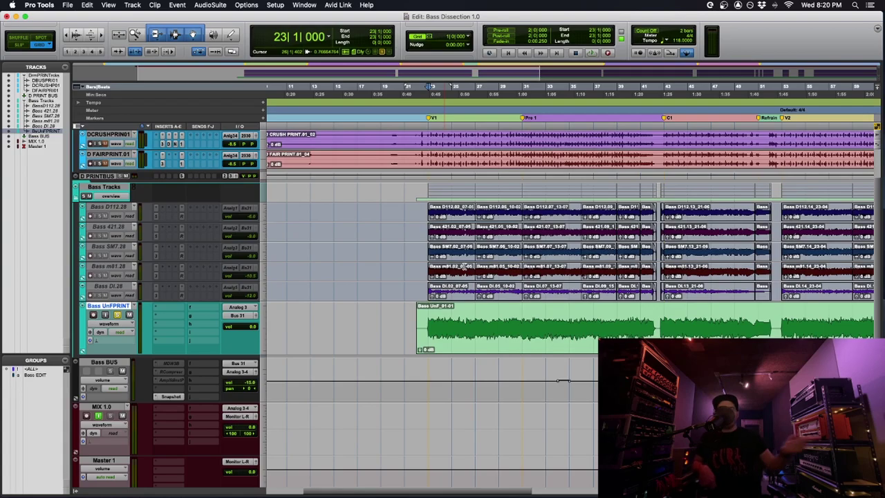
Step: Activate the MDW EQ and Renaissance Compressor inserts on the Bass BUS, and open the EQ clear of the clips
ctrl+super+click(170, 364)
ctrl+super+click(170, 372)
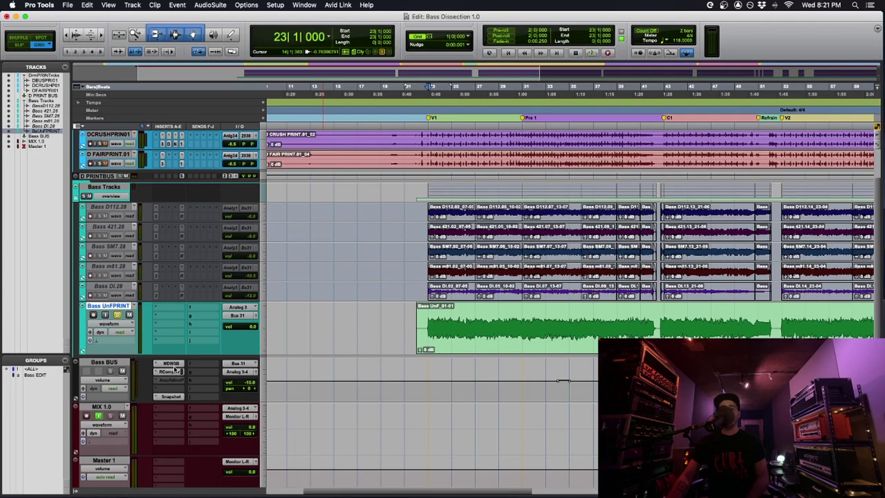
click(170, 364)
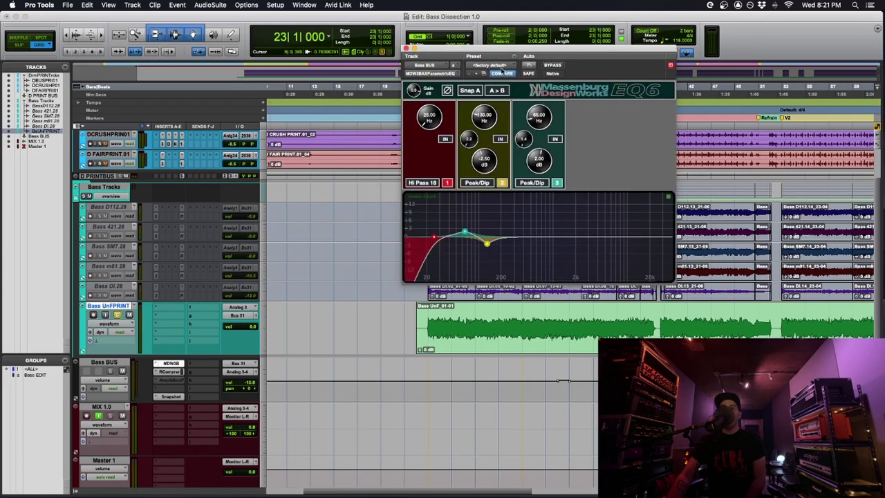
drag(500, 54, 261, 31)
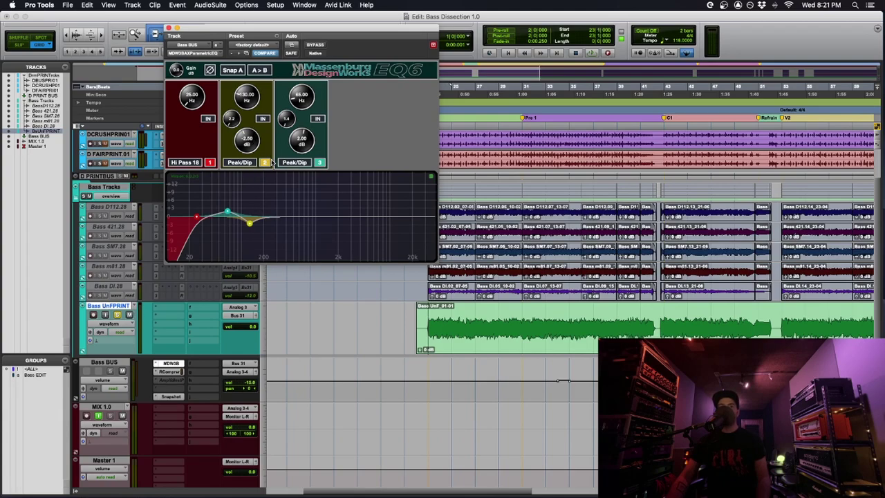
Step: Audition the Bass BUS EQ's 65 Hz and 130 Hz bands in isolation, one after the other, during playback
key(space)
click(320, 162)
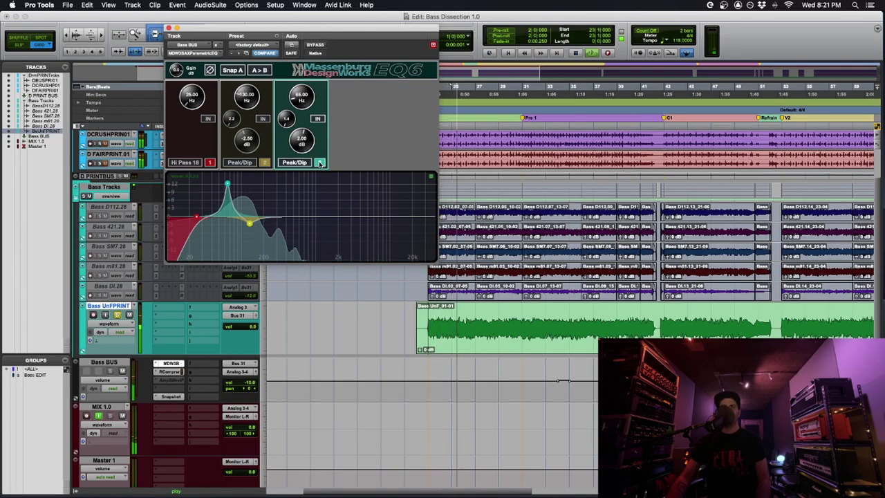
click(321, 163)
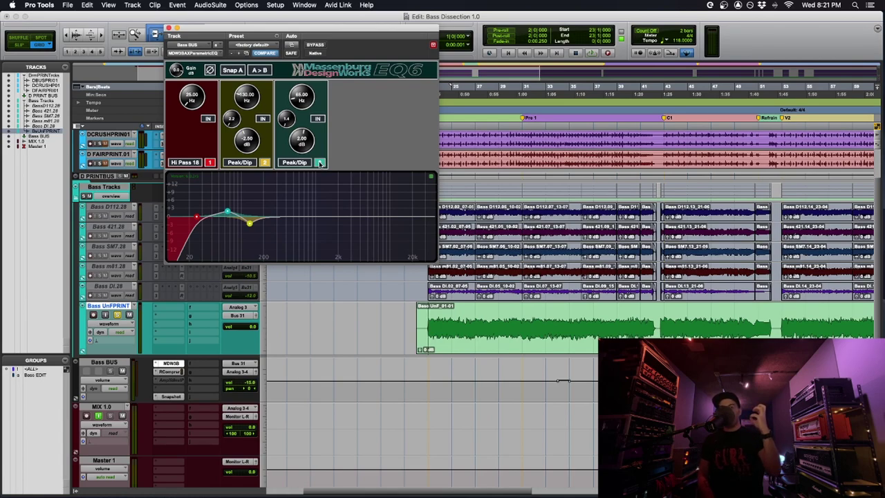
key(space)
click(265, 163)
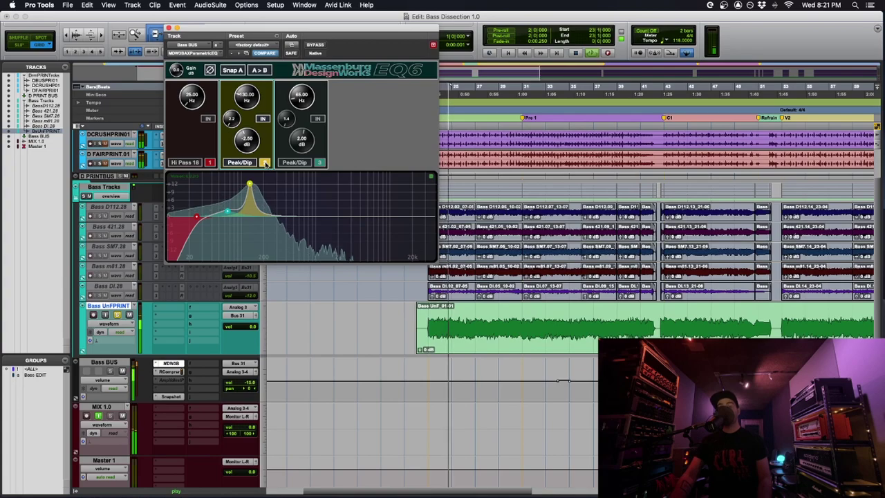
click(264, 163)
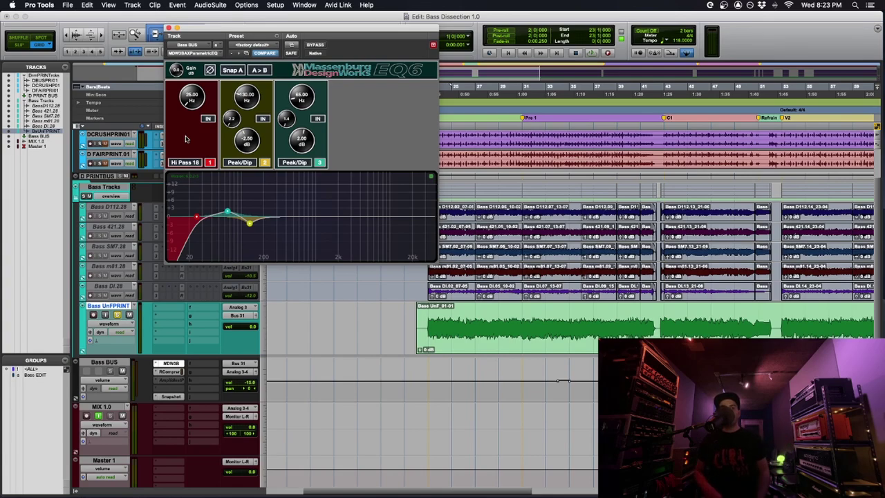
Step: Close the EQ, unsolo Bass UnFPRINT, and play the bass with the drums from bar 23
click(169, 28)
click(117, 315)
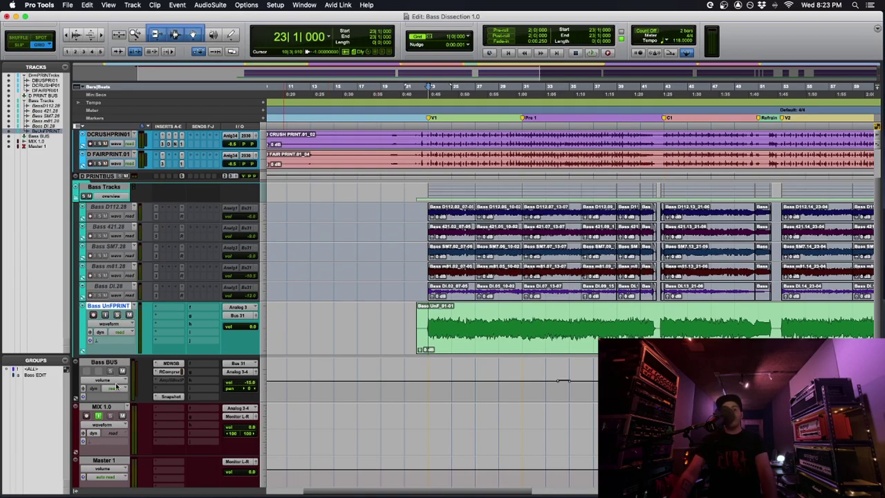
key(space)
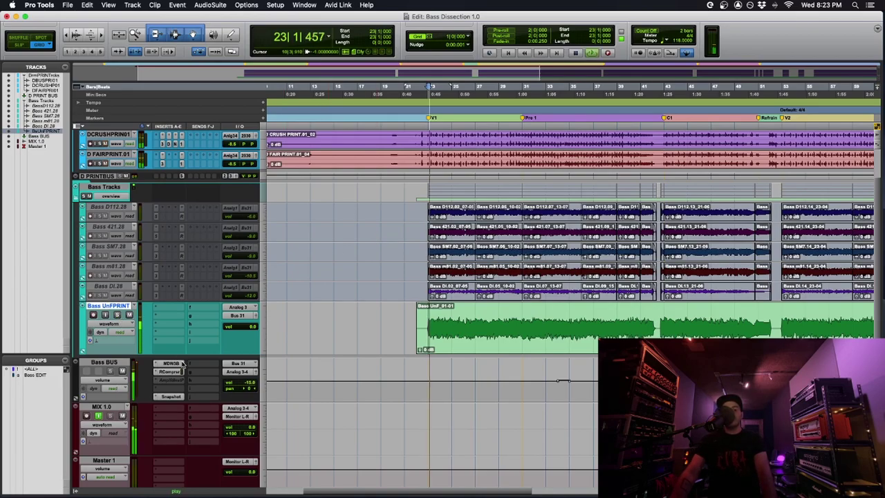
scroll(182, 364, down, 3)
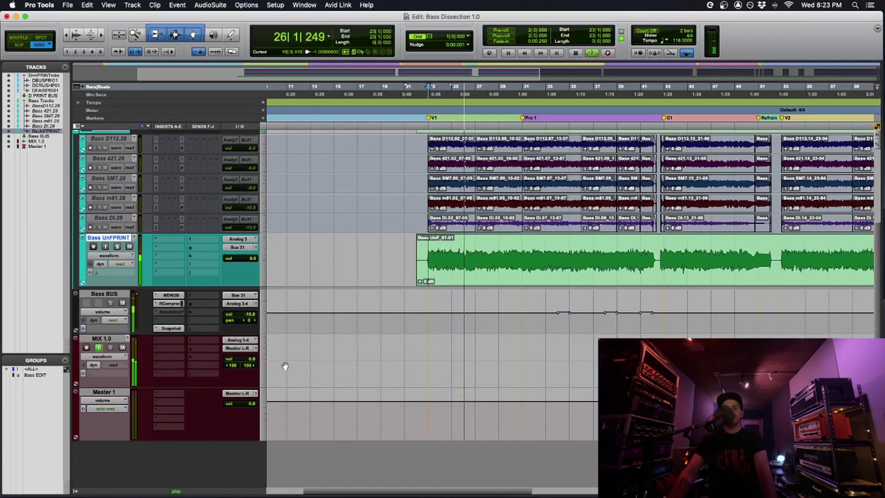
scroll(357, 342, up, 3)
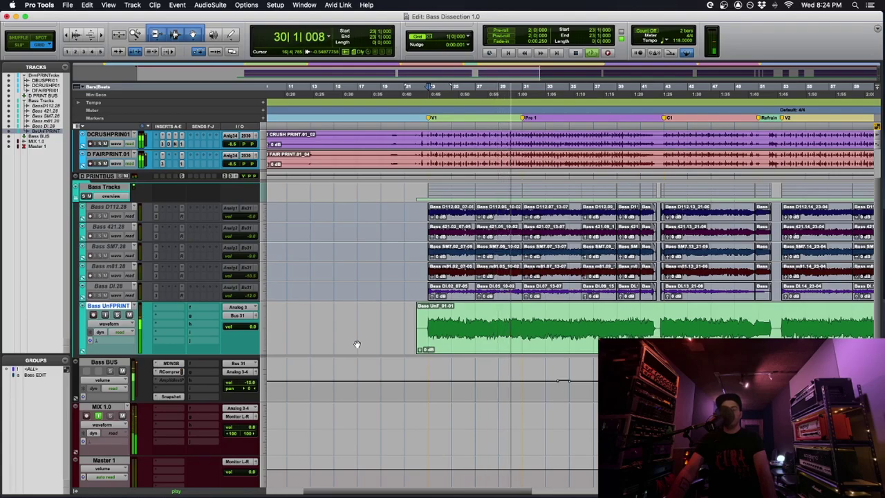
Step: Check the channel levels in the Mix window during playback, return to the Edit window, and stop playback
key(super+equal)
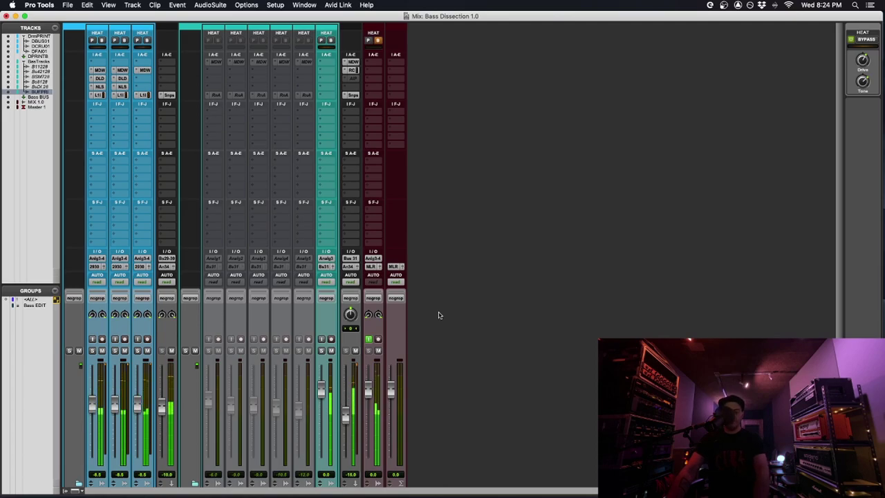
key(super+equal)
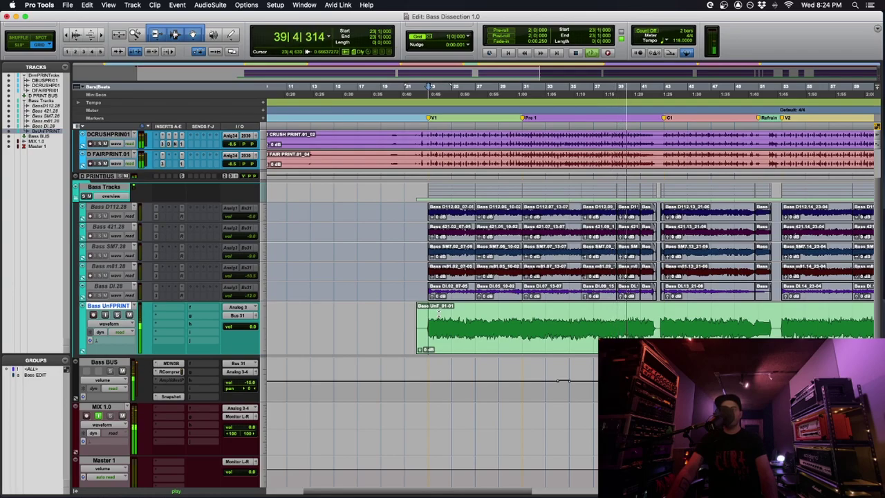
scroll(438, 311, up, 1)
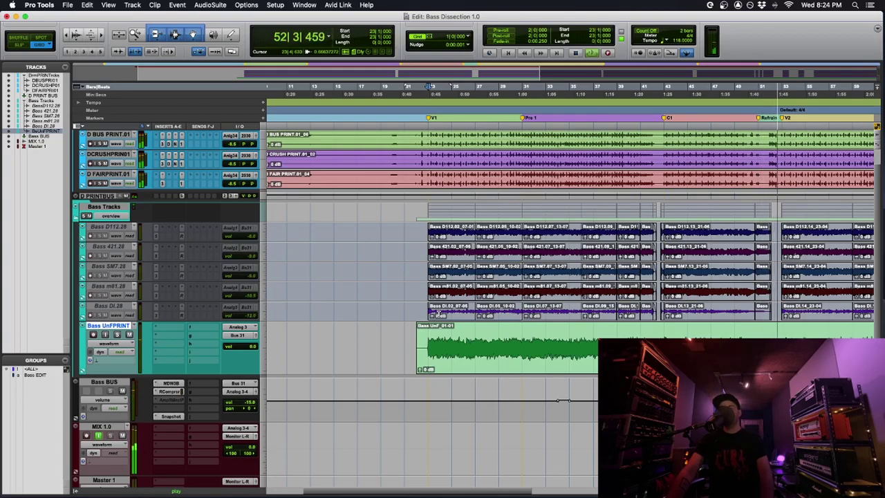
key(space)
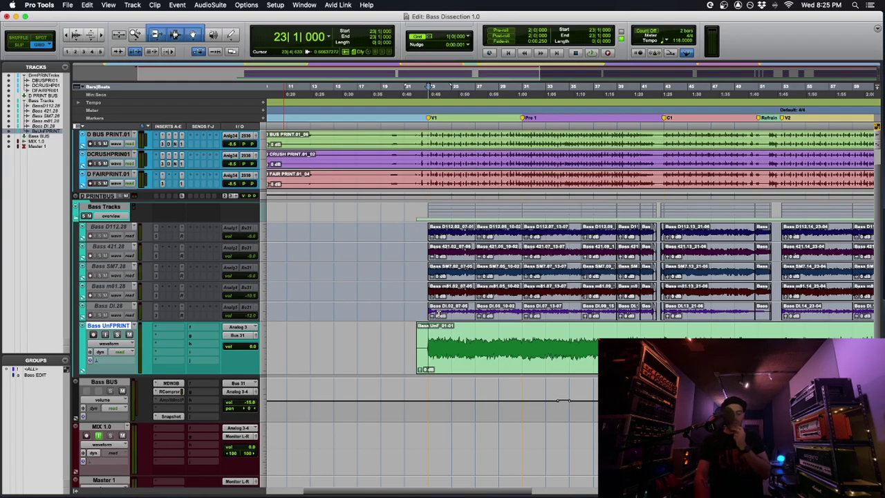
Step: Open the Bass BUS Renaissance Compressor from the mixer, and briefly play the bass while watching its compression
key(super+equal)
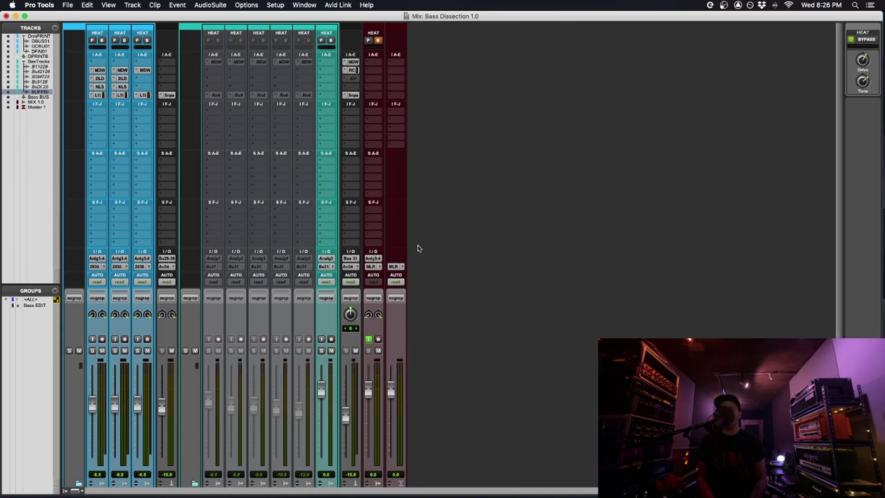
click(351, 71)
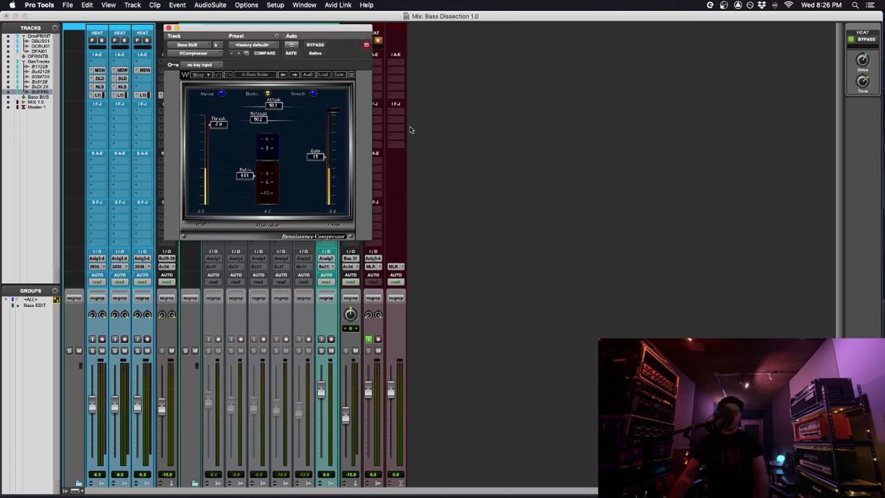
key(super+equal)
click(428, 329)
key(space)
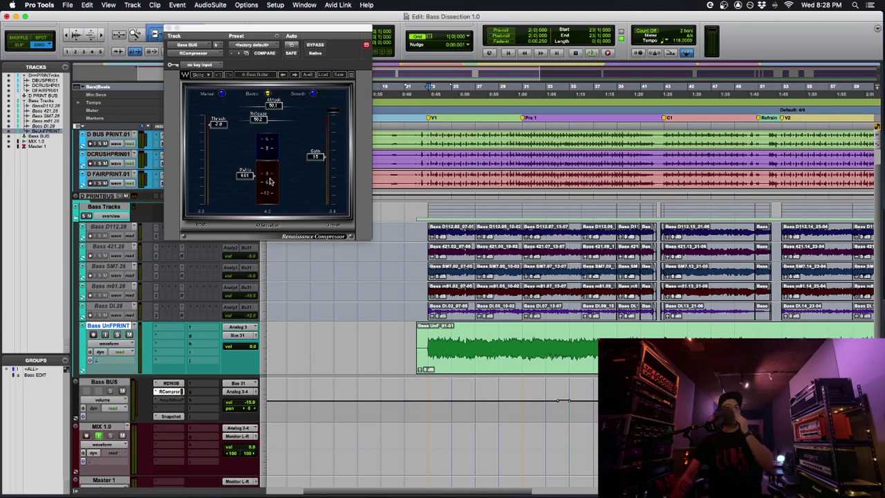
key(space)
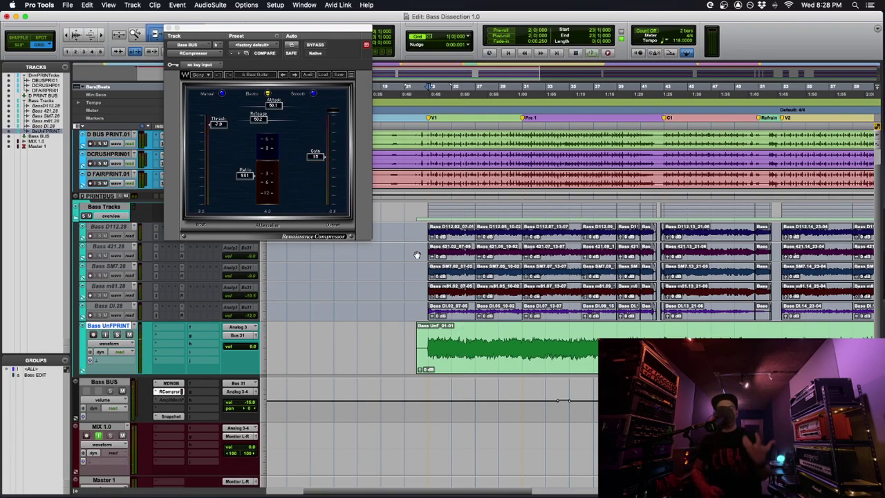
Step: Make the Bass BUS Renaissance Compressor inactive, and activate and open the Korneff Amplified Instrument Processor insert
ctrl+super+click(177, 392)
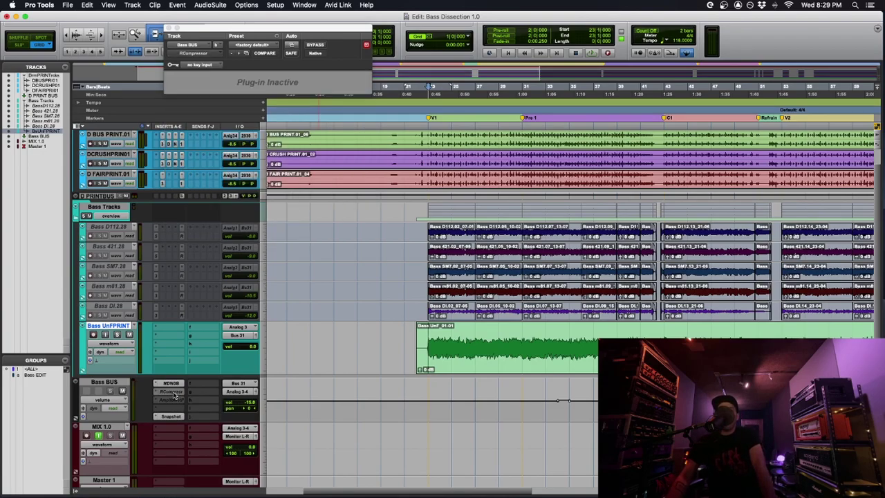
click(175, 394)
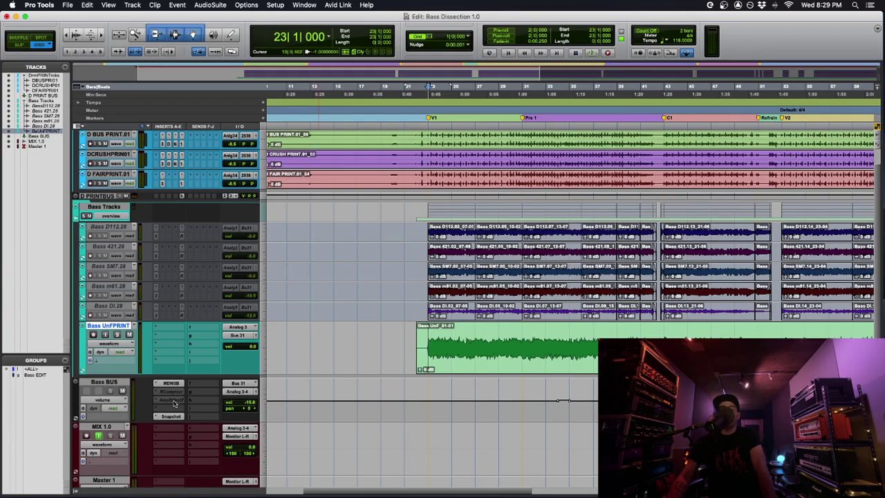
click(174, 402)
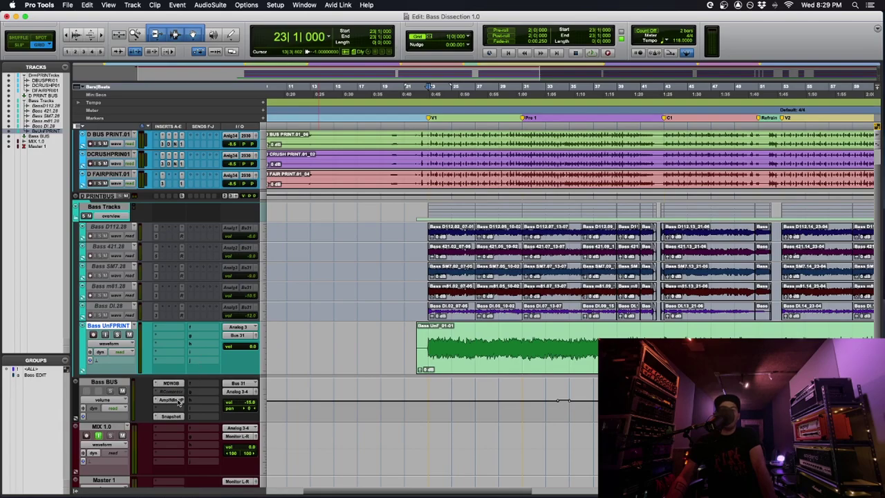
click(181, 394)
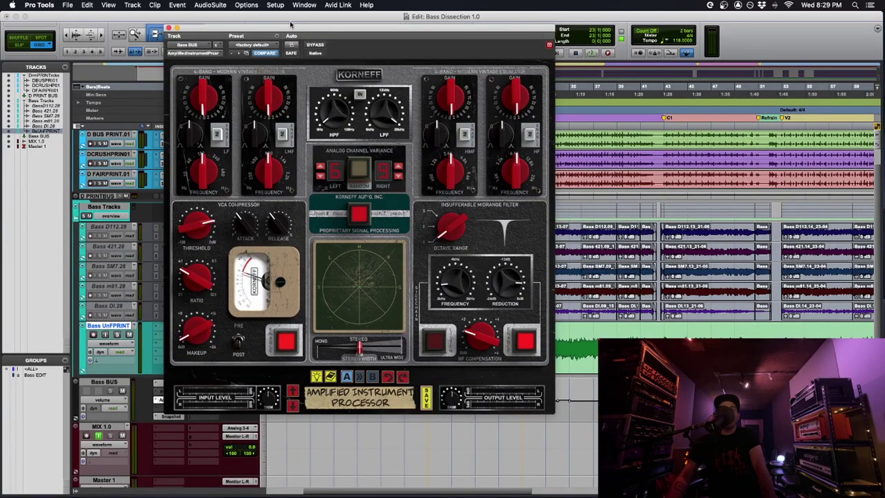
drag(290, 27, 464, 35)
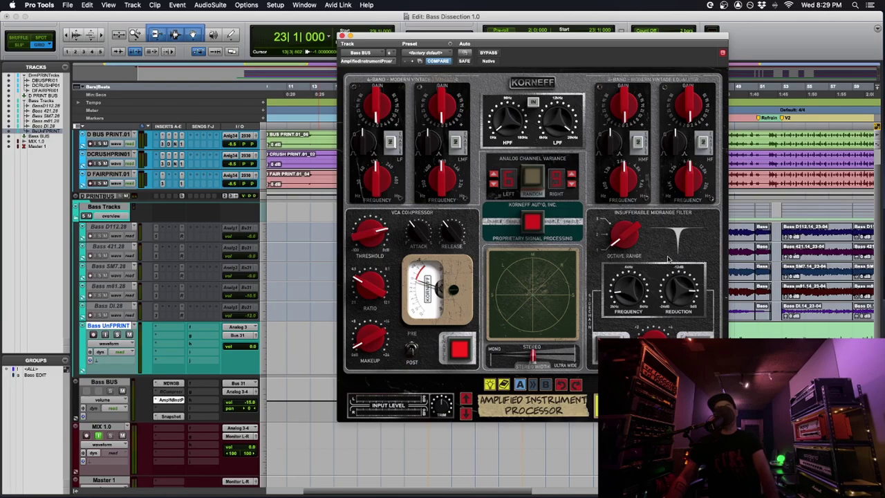
Step: Review the Amplified Instrument Processor's rear panel, return to its front panel, and move the plugin window nearer the top
click(546, 84)
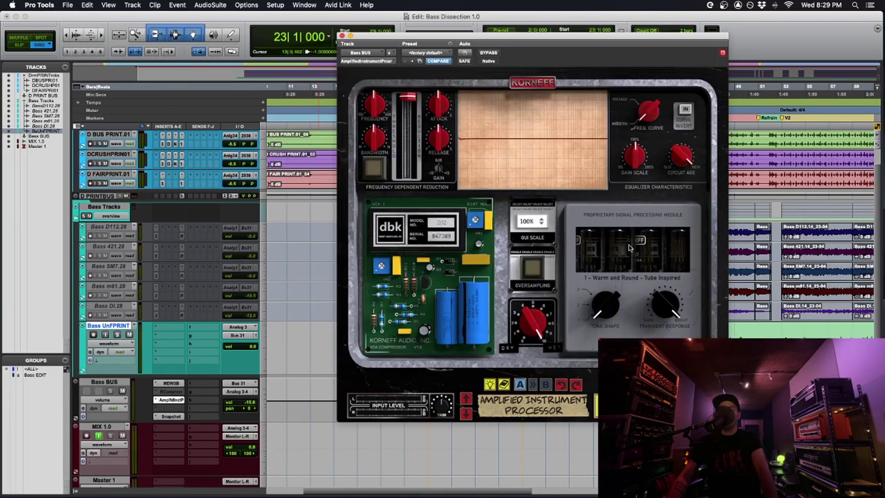
click(529, 83)
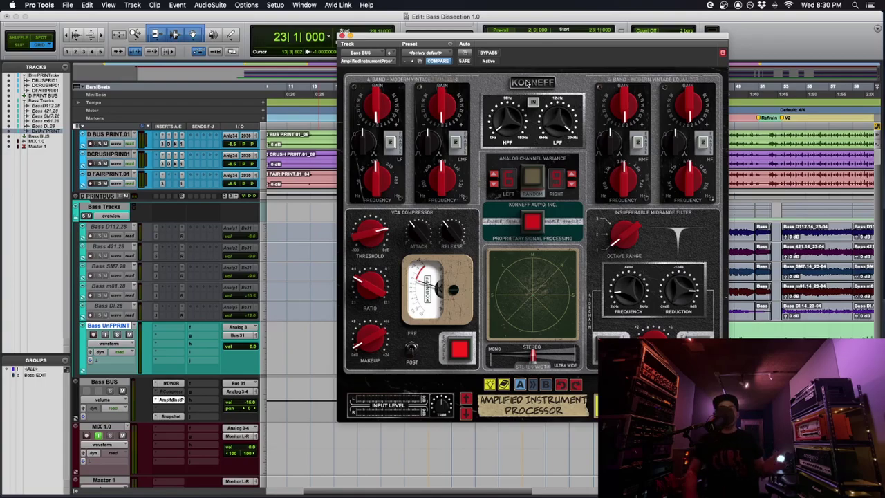
drag(636, 40, 573, 13)
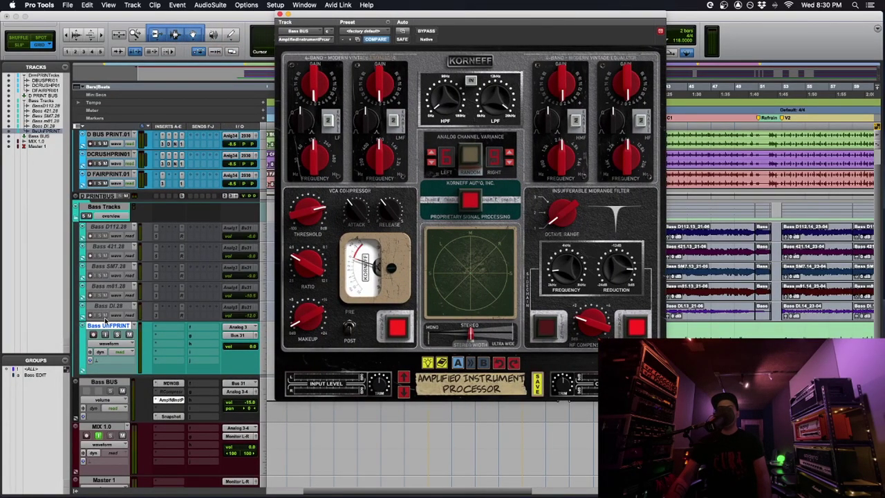
Step: Solo Bass UnFPRINT and play it, comparing the Amplified Instrument Processor bypassed and engaged
click(117, 336)
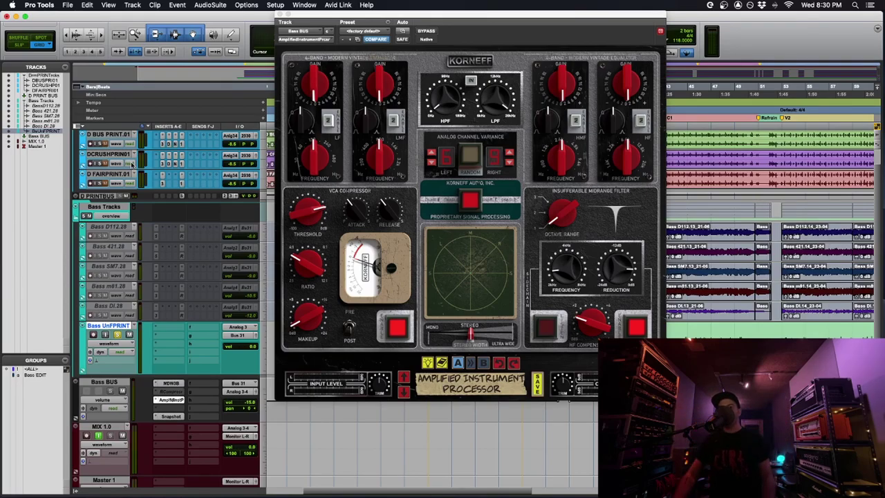
drag(402, 13, 390, 13)
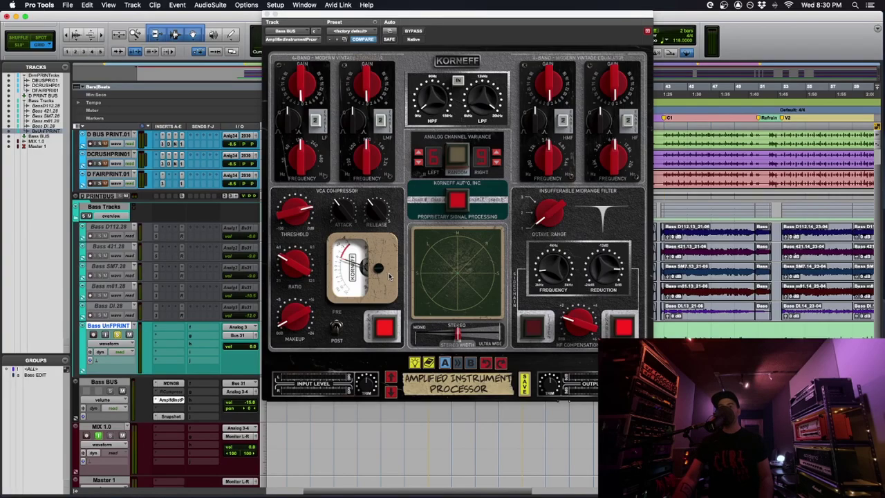
key(space)
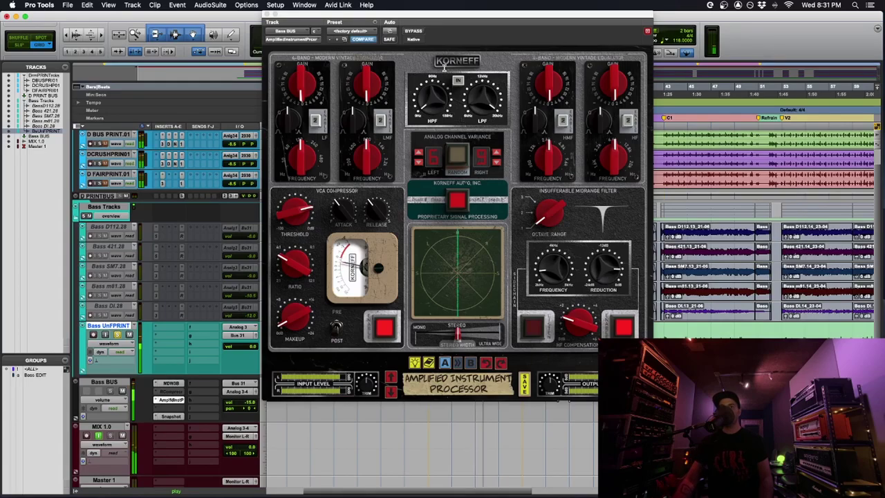
click(415, 32)
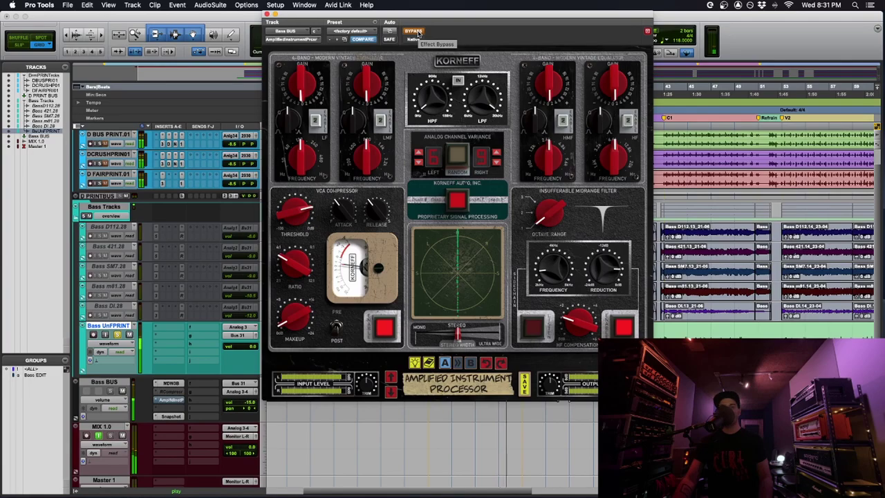
click(418, 33)
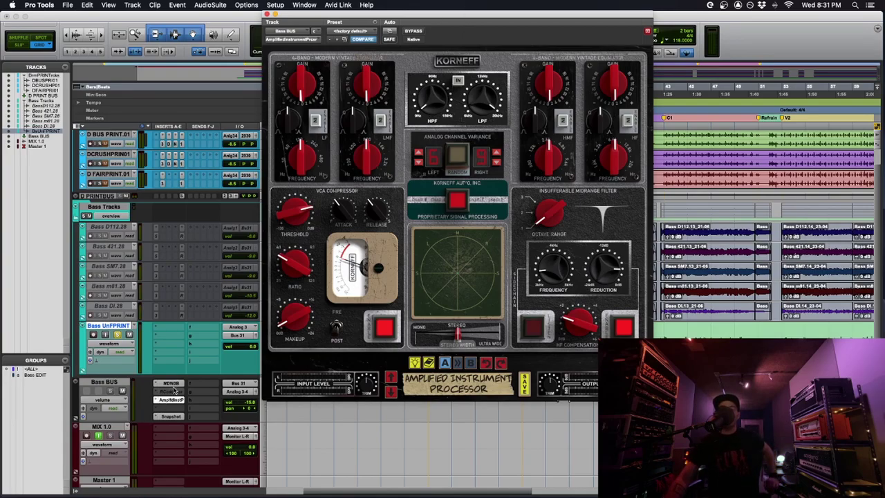
Step: Reactivate the Renaissance Compressor and compare it with the Amplified Instrument Processor during playback, leaving the compressor bypassed and the processor engaged
mouse_move(296, 318)
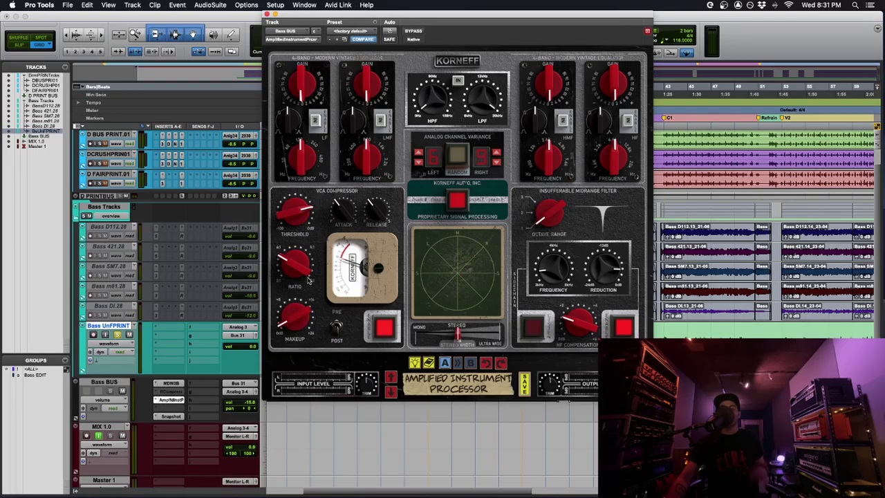
click(176, 394)
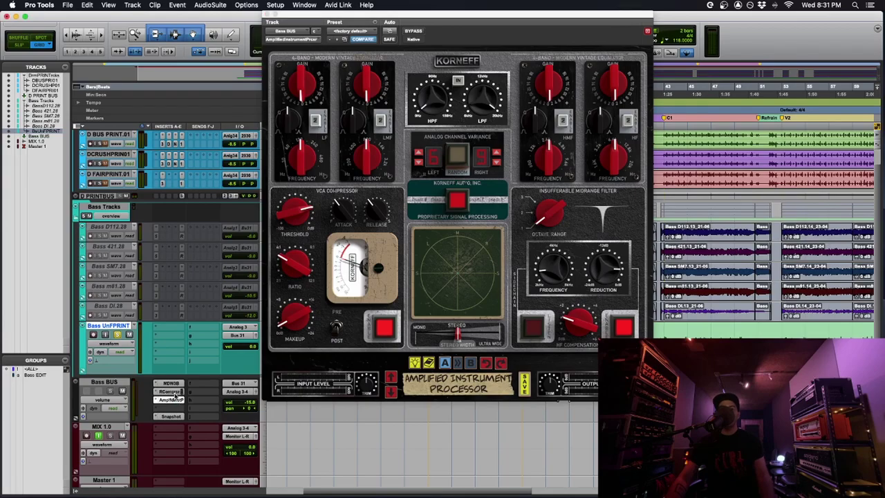
super+click(173, 401)
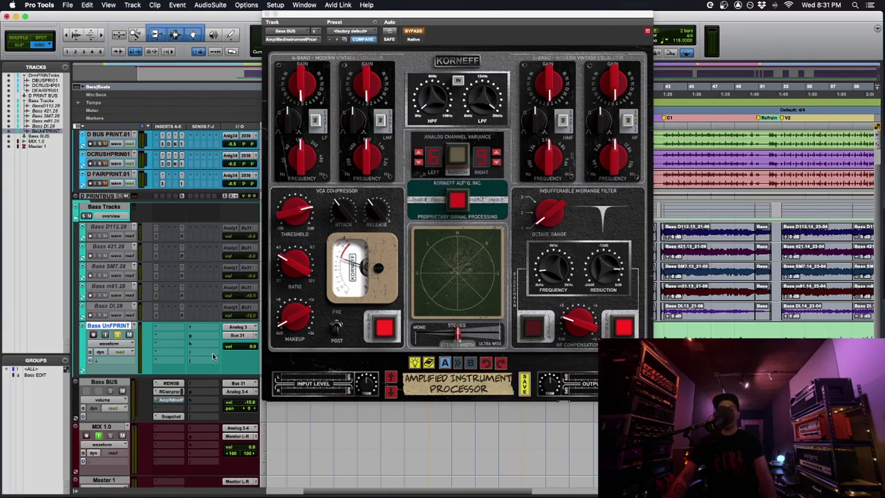
key(space)
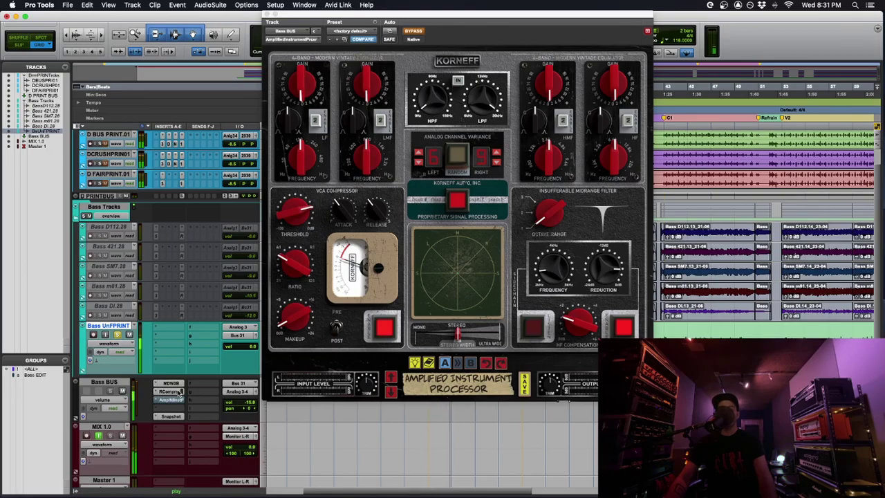
super+click(176, 400)
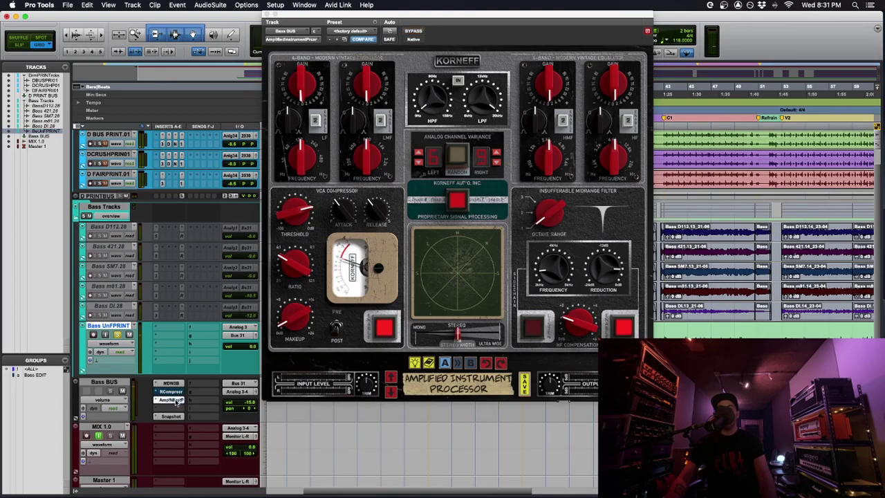
key(space)
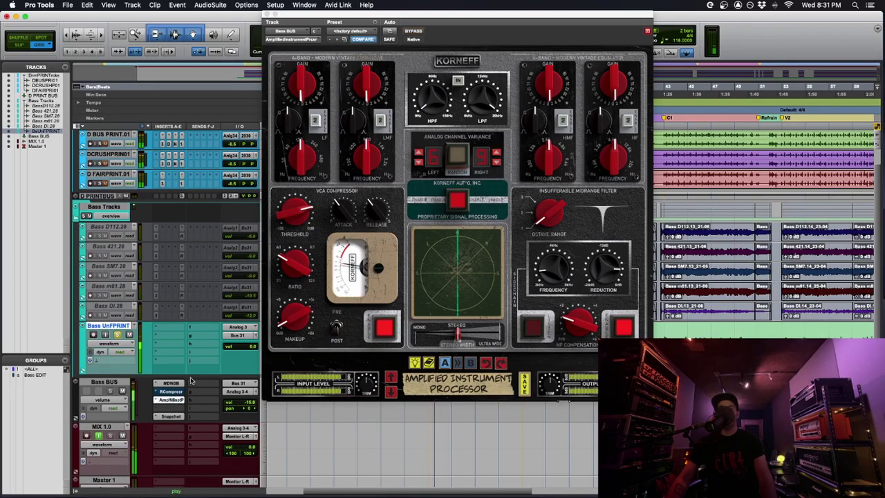
Step: Audition the printed bass with the Amplified Instrument Processor bypassed and the Renaissance Compressor engaged on Bass BUS
drag(482, 13, 588, 13)
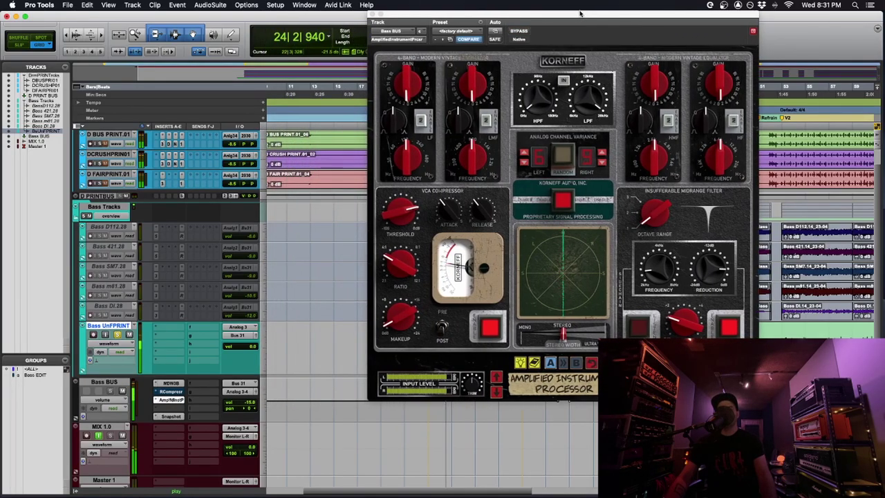
key(space)
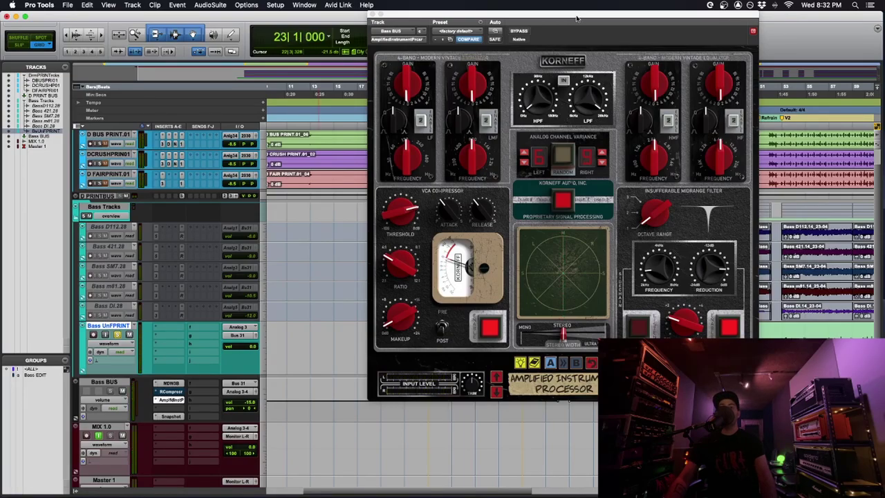
scroll(178, 399, up, 1)
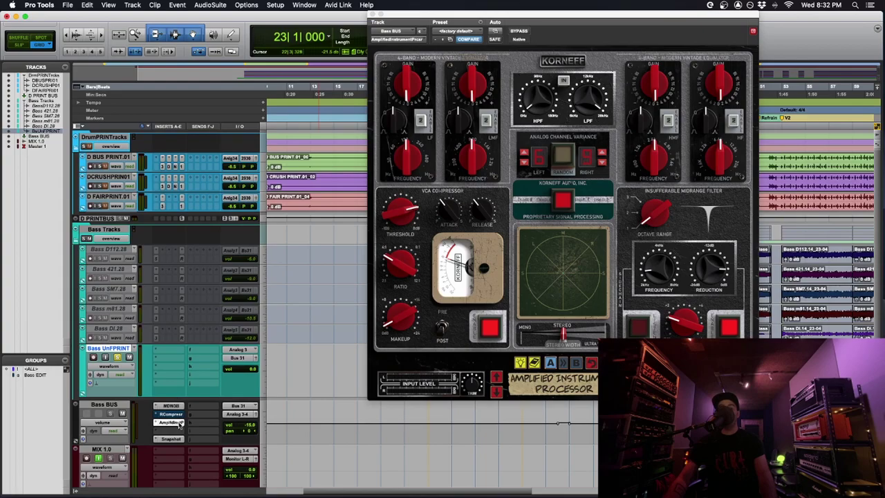
super+click(177, 419)
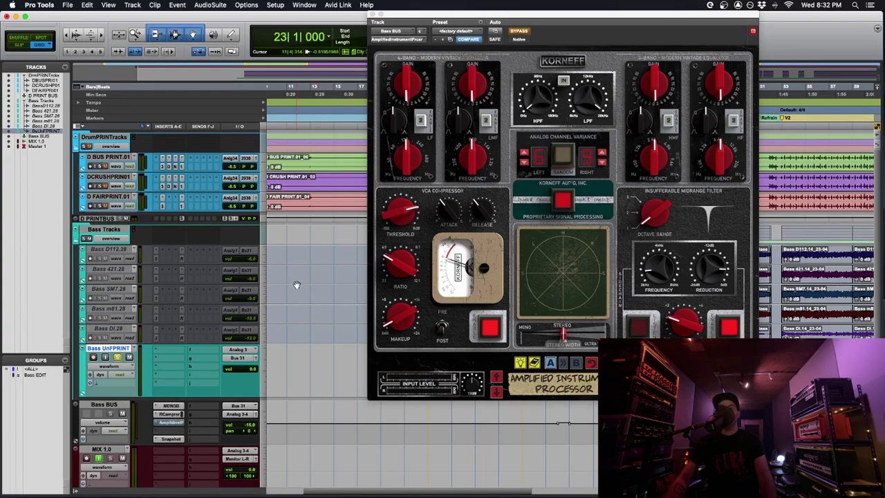
key(space)
scroll(295, 285, down, 3)
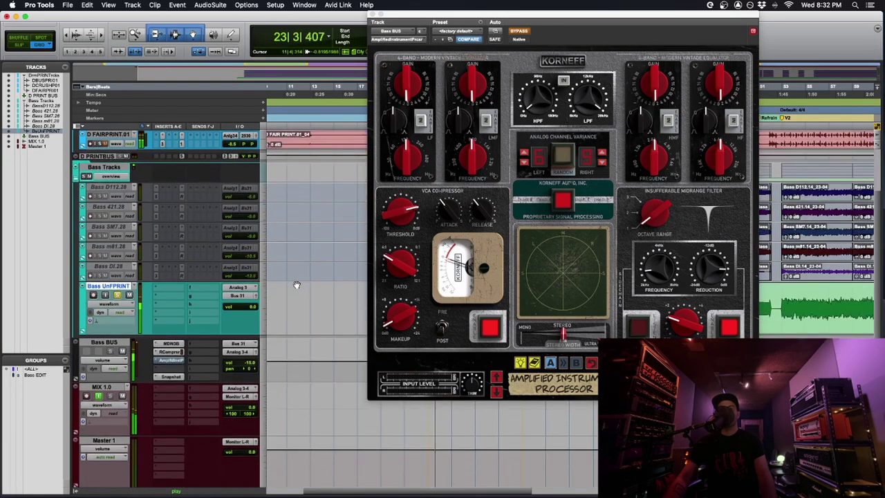
Step: Open the Bass BUS Renaissance Compressor and arrange its window beside the Amplified Instrument Processor
click(168, 351)
click(543, 11)
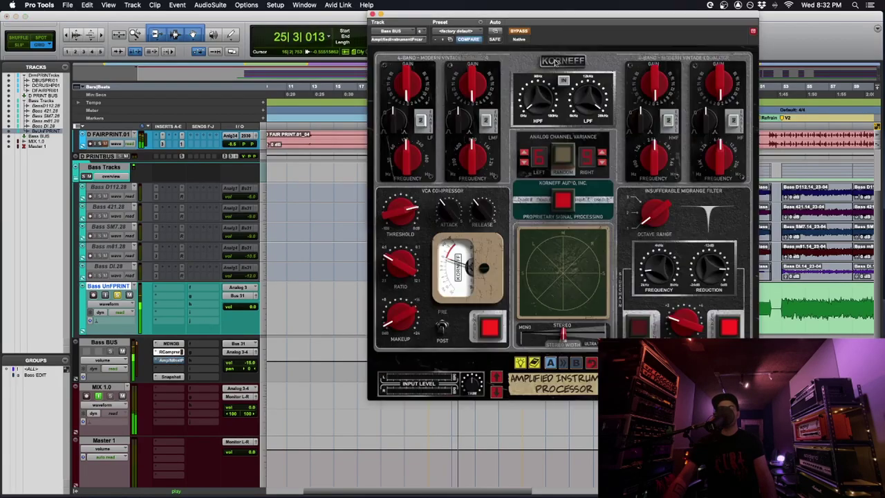
drag(543, 11, 596, 11)
drag(416, 14, 242, 14)
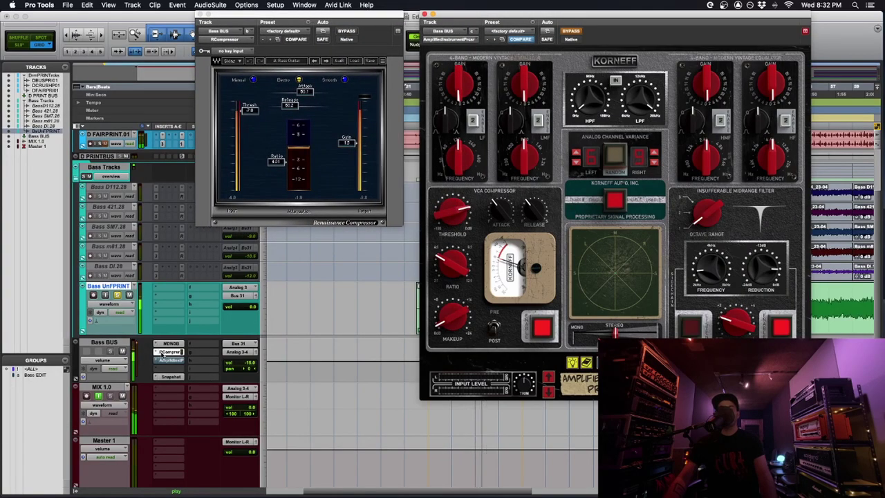
Step: Alternate between the Renaissance Compressor and the Amplified Instrument Processor during playback, ending with the compressor bypassed and the processor engaged
super+click(170, 352)
super+click(171, 361)
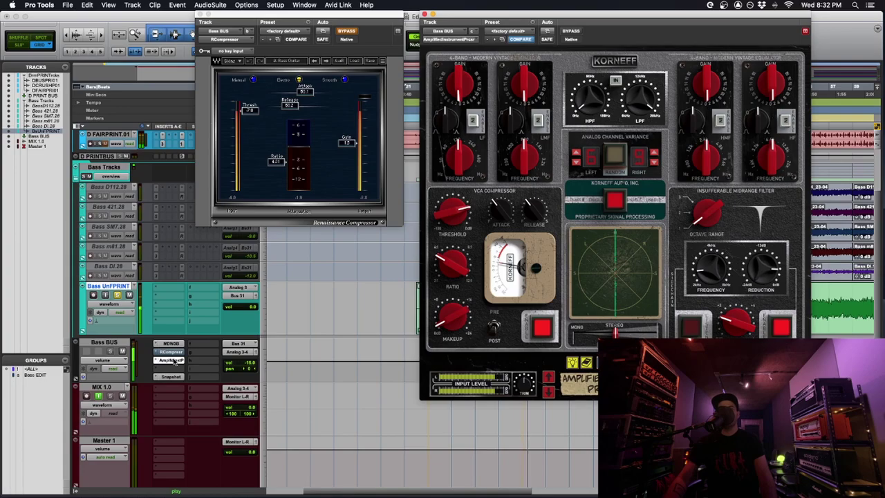
super+click(171, 361)
super+click(173, 352)
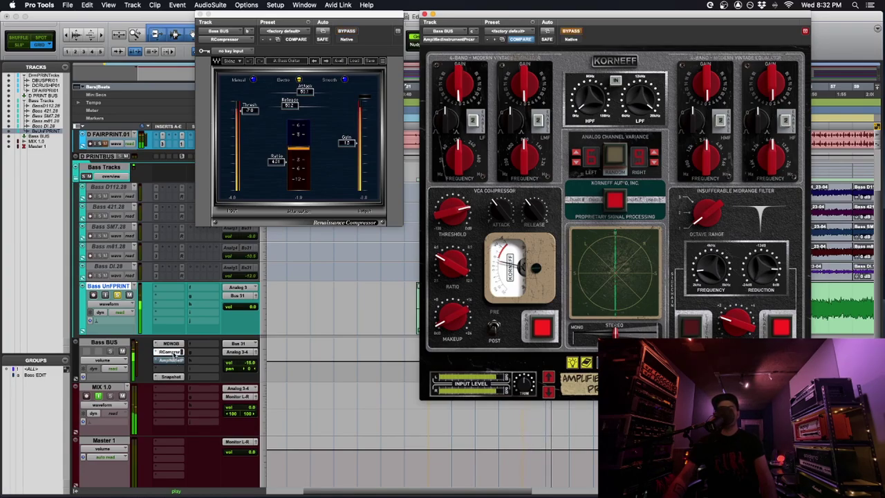
super+click(173, 352)
super+click(172, 360)
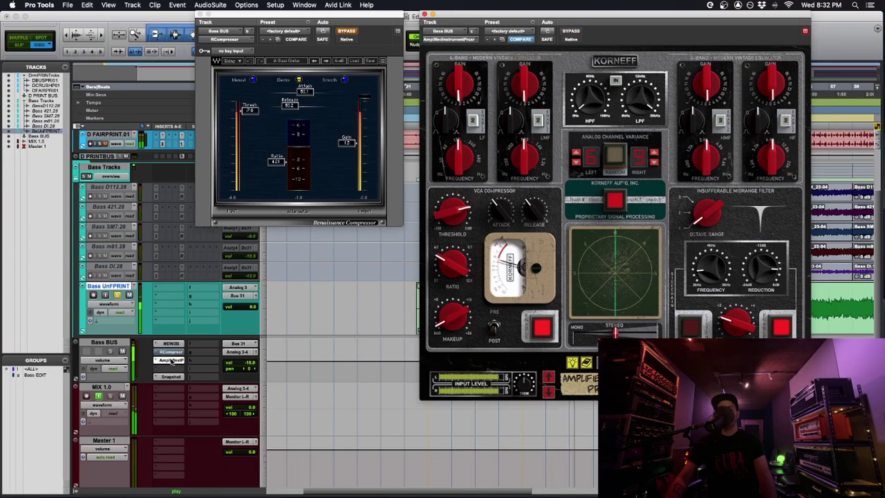
Step: Close both plugin windows and make the Renaissance Compressor insert on Bass BUS inactive
click(201, 15)
click(425, 14)
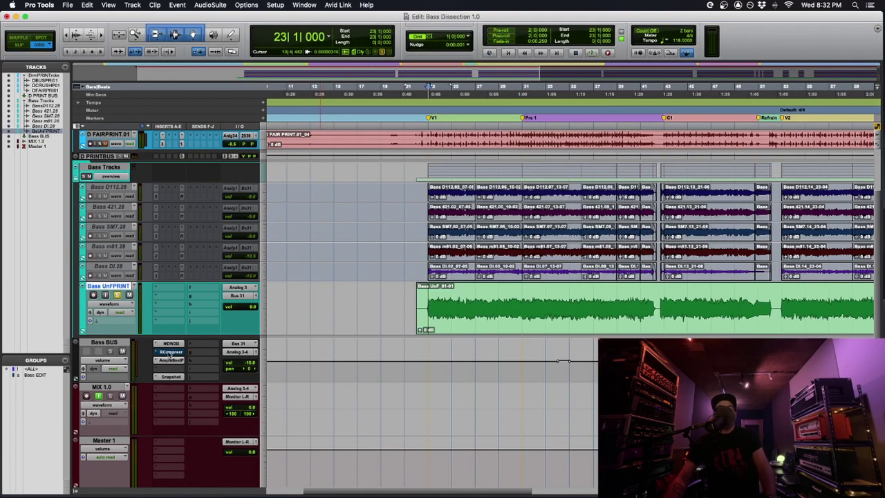
ctrl+super+click(169, 353)
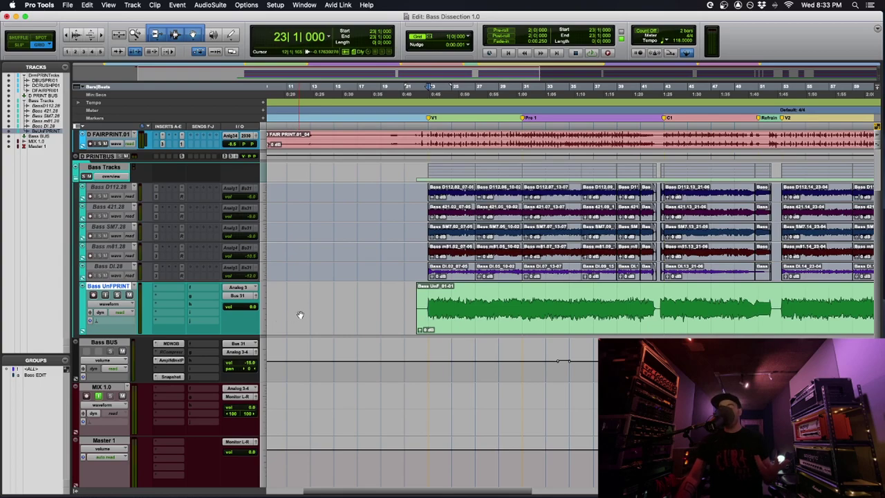
Step: Play the unsoloed mix from the V1 marker into the C1 section, and stop playback
key(space)
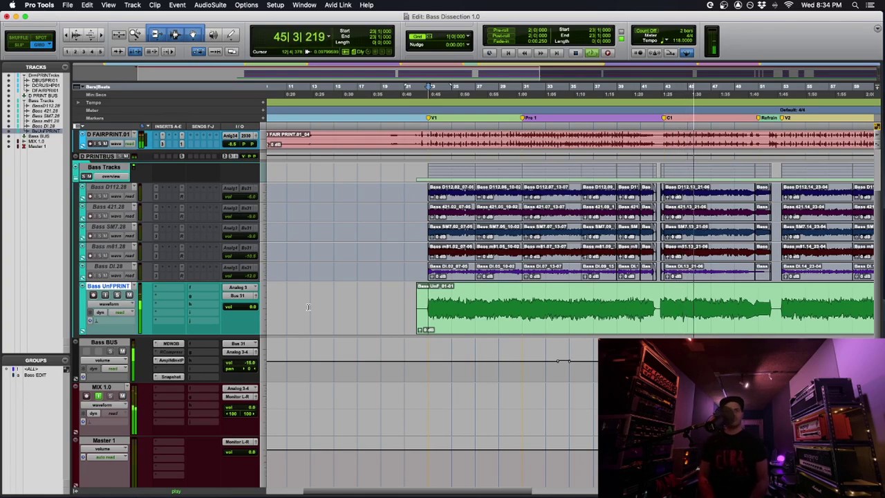
key(space)
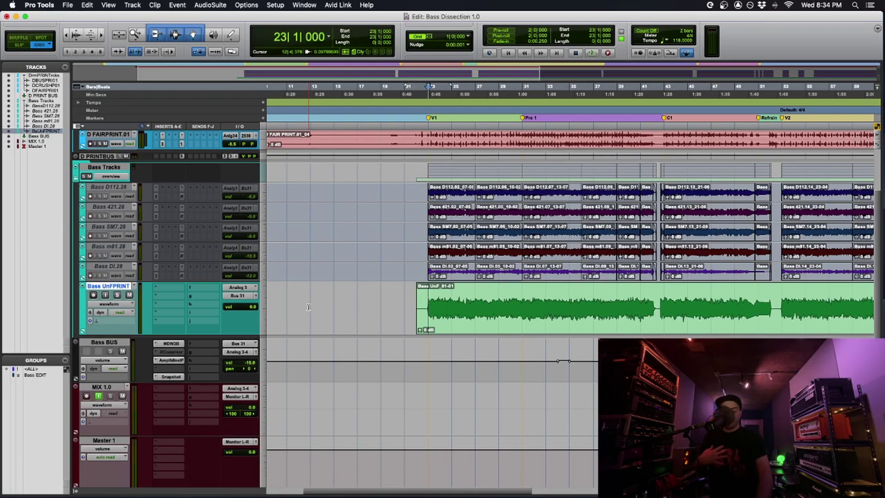
scroll(308, 307, down, 4)
scroll(308, 307, up, 3)
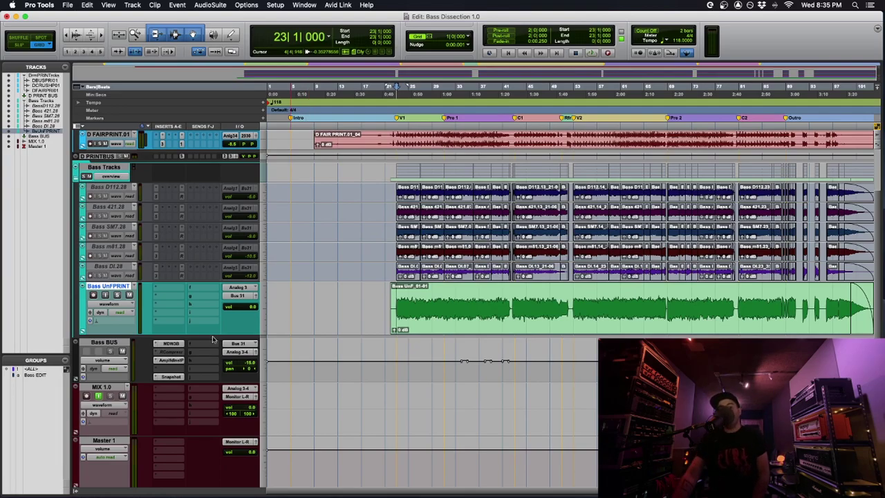
click(172, 360)
click(173, 360)
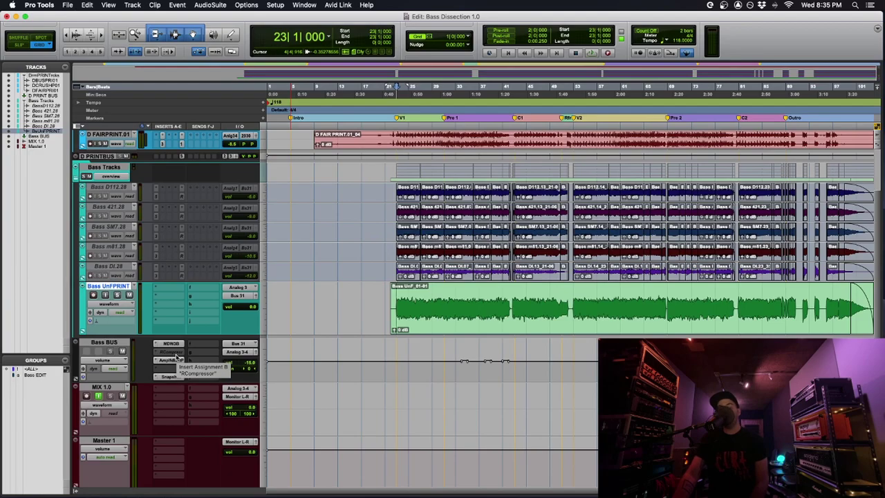
click(174, 363)
click(174, 363)
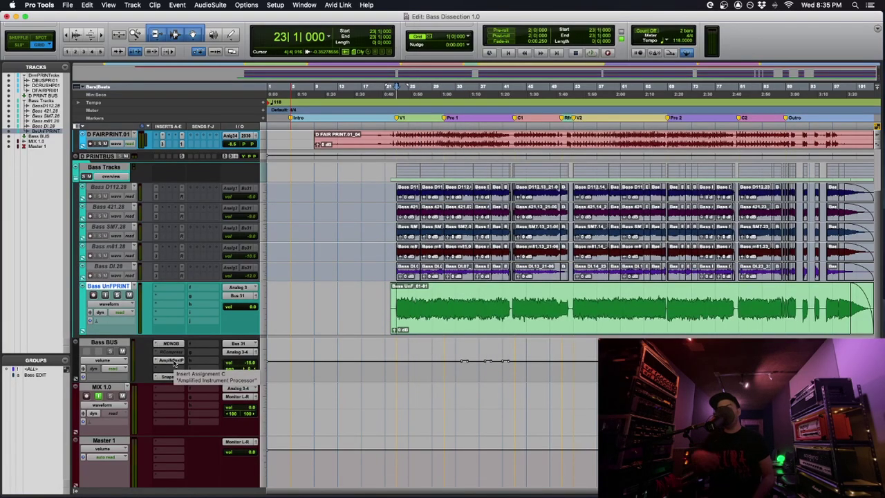